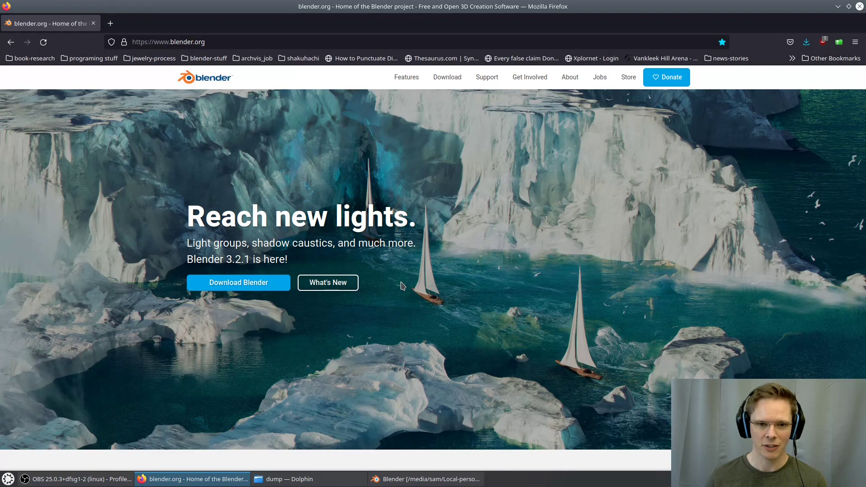
Look through the Blender home page, from the latest news and development updates to the ecosystem section
{"action": "scroll", "coordinate": [442, 258], "scroll_direction": "down", "scroll_amount": 5}
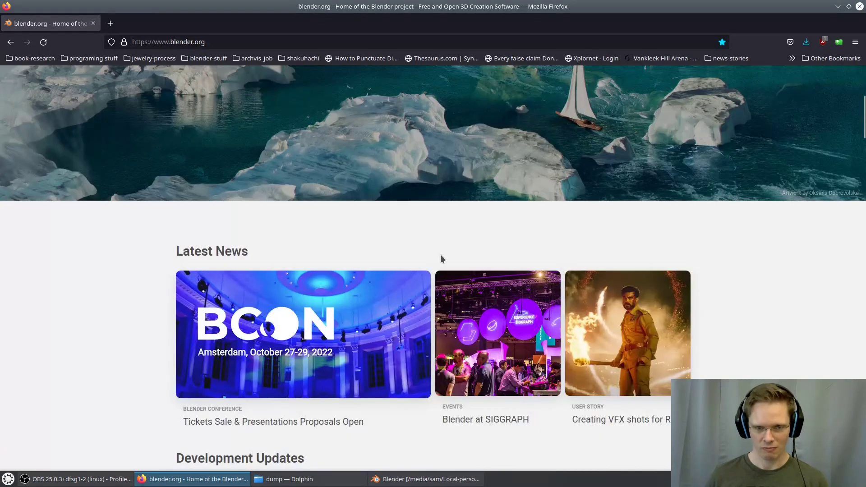
{"action": "scroll", "coordinate": [441, 258], "scroll_direction": "down", "scroll_amount": 3}
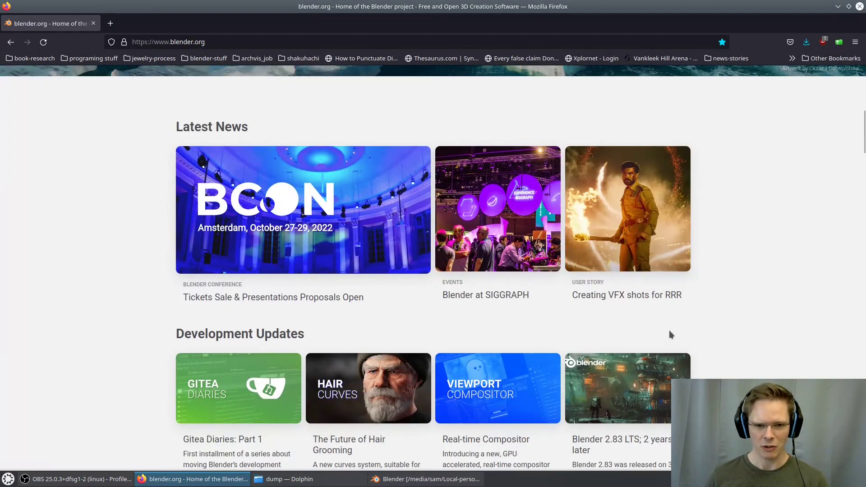
{"action": "scroll", "coordinate": [718, 335], "scroll_direction": "down", "scroll_amount": 3}
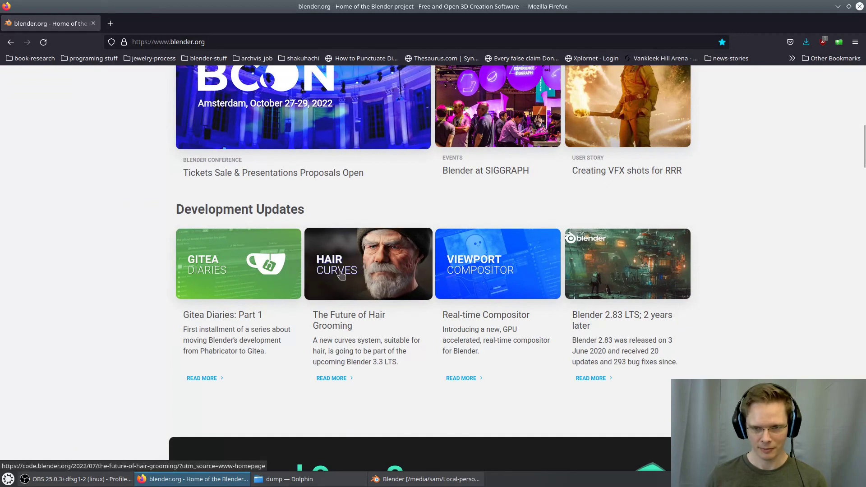
{"action": "scroll", "coordinate": [392, 286], "scroll_direction": "up", "scroll_amount": 3}
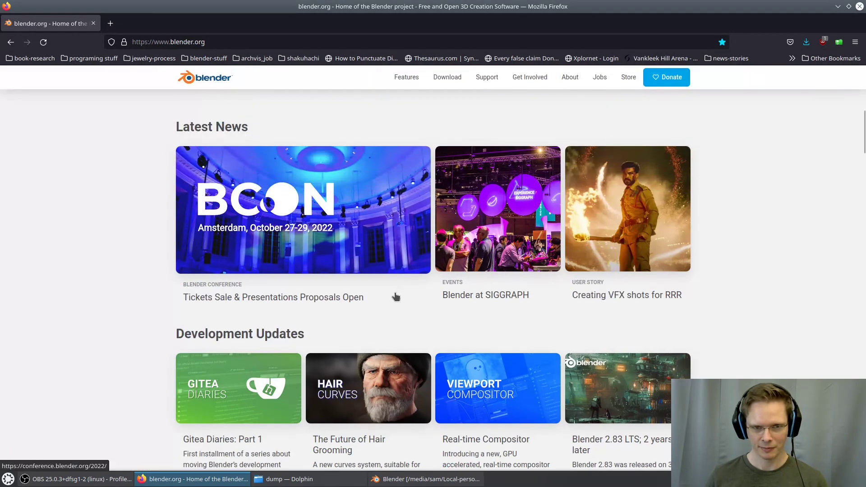
{"action": "scroll", "coordinate": [374, 310], "scroll_direction": "down", "scroll_amount": 4}
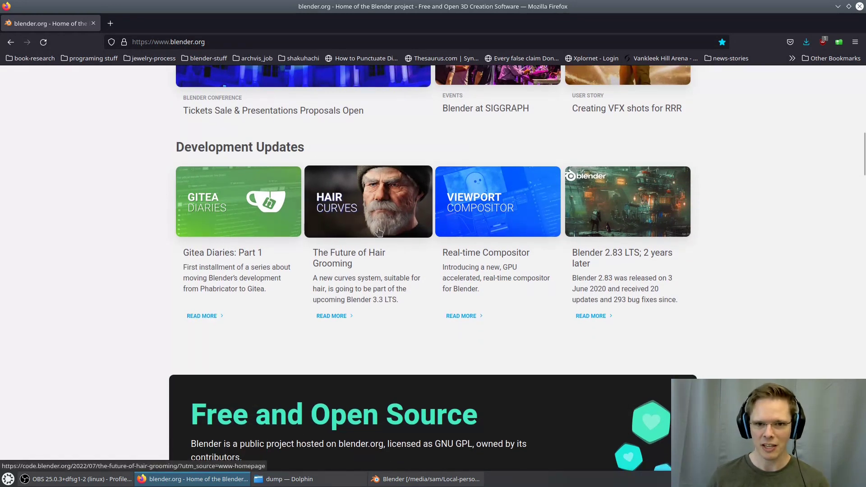
{"action": "scroll", "coordinate": [677, 301], "scroll_direction": "down", "scroll_amount": 5}
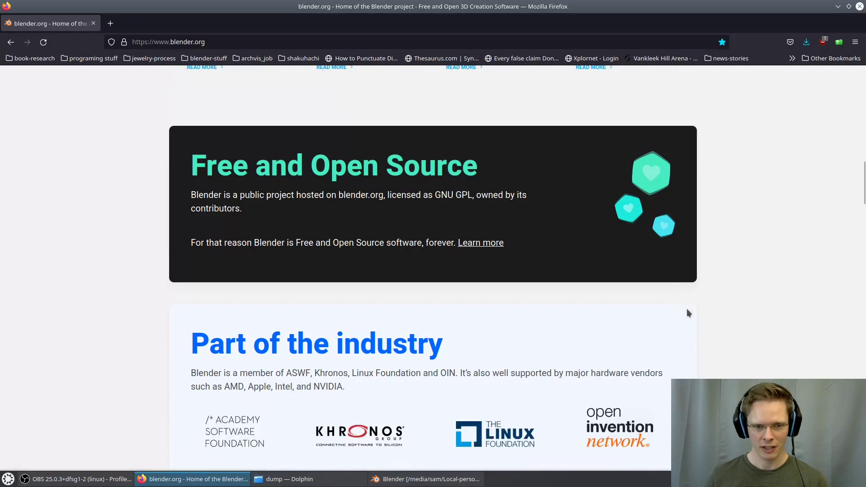
{"action": "scroll", "coordinate": [698, 314], "scroll_direction": "down", "scroll_amount": 3}
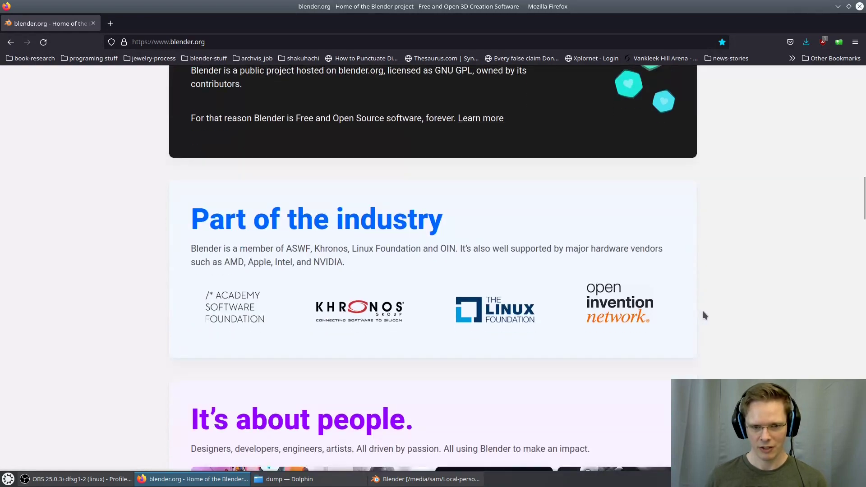
{"action": "scroll", "coordinate": [704, 315], "scroll_direction": "down", "scroll_amount": 4}
{"action": "scroll", "coordinate": [706, 316], "scroll_direction": "down", "scroll_amount": 5}
{"action": "scroll", "coordinate": [706, 315], "scroll_direction": "up", "scroll_amount": 3}
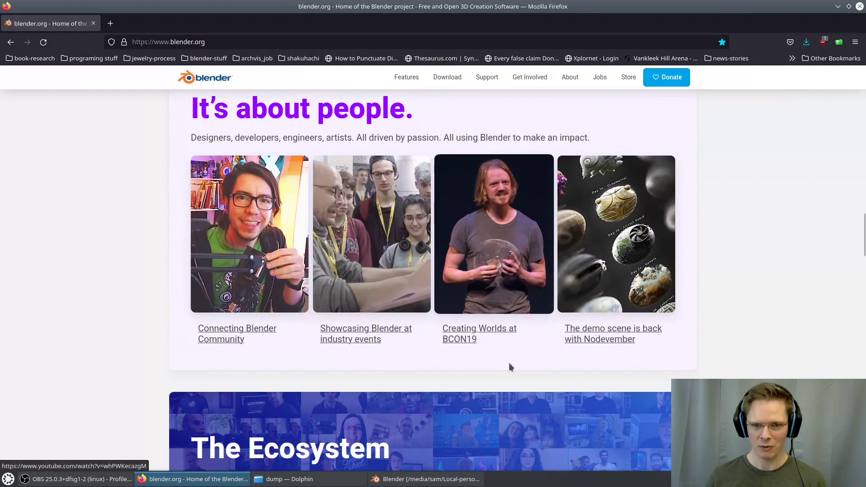
{"action": "scroll", "coordinate": [764, 337], "scroll_direction": "down", "scroll_amount": 1}
{"action": "scroll", "coordinate": [756, 331], "scroll_direction": "down", "scroll_amount": 8}
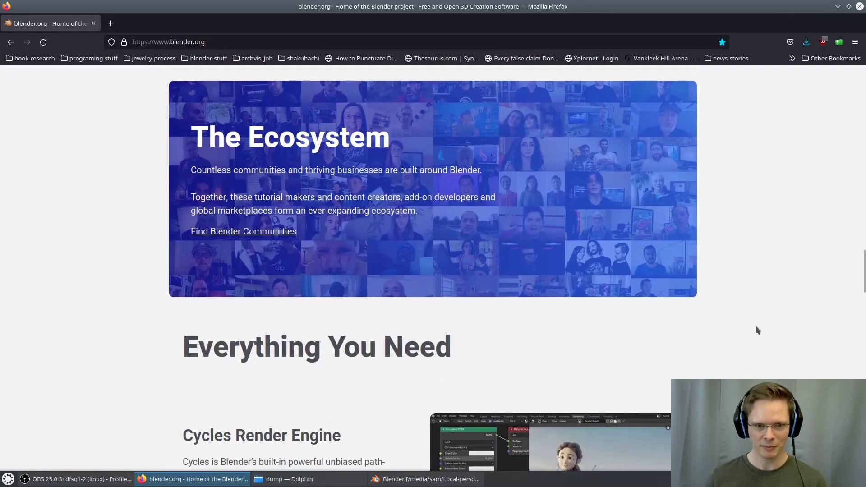
{"action": "scroll", "coordinate": [786, 331], "scroll_direction": "up", "scroll_amount": 10}
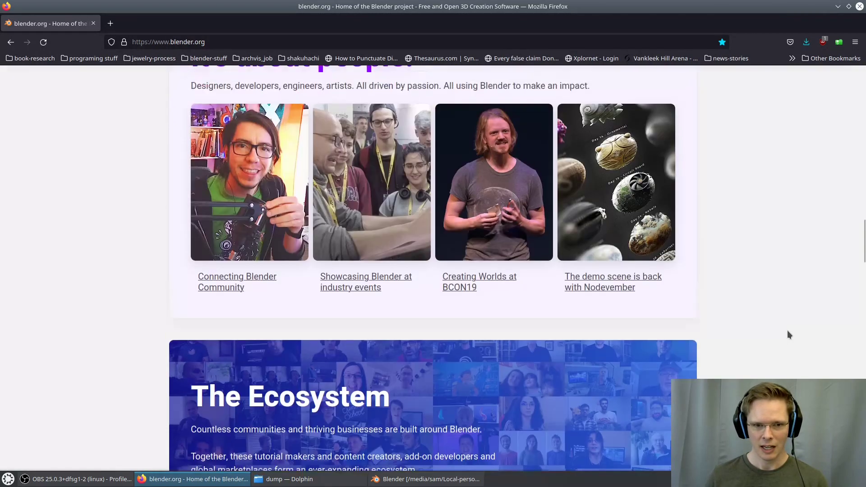
{"action": "scroll", "coordinate": [789, 338], "scroll_direction": "up", "scroll_amount": 10}
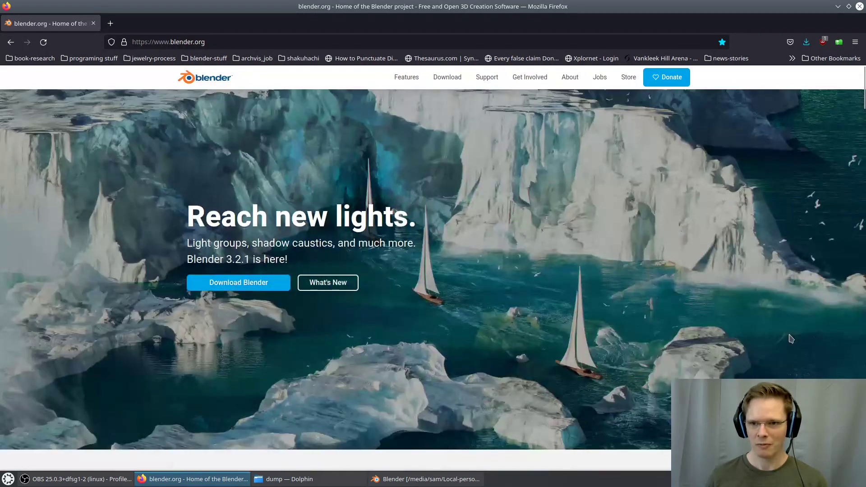
Open the Blender download page and review the list of Windows, macOS, Linux and other versions
{"action": "left_click", "coordinate": [240, 283]}
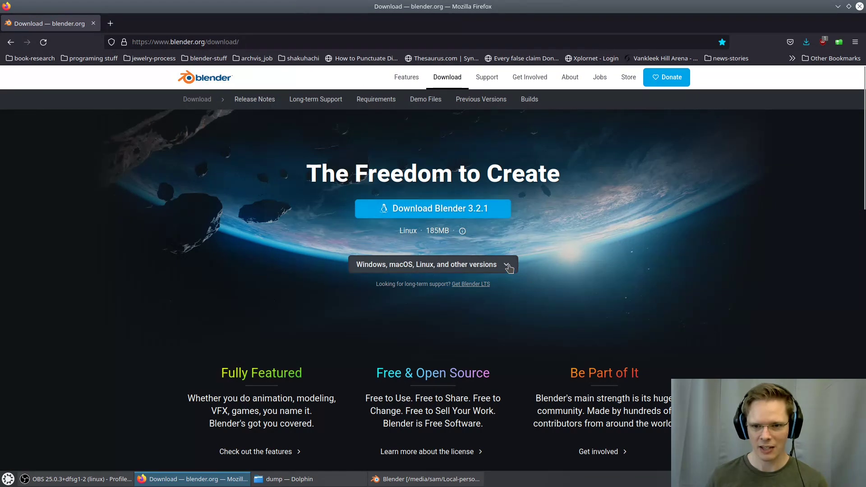
{"action": "left_click", "coordinate": [494, 267]}
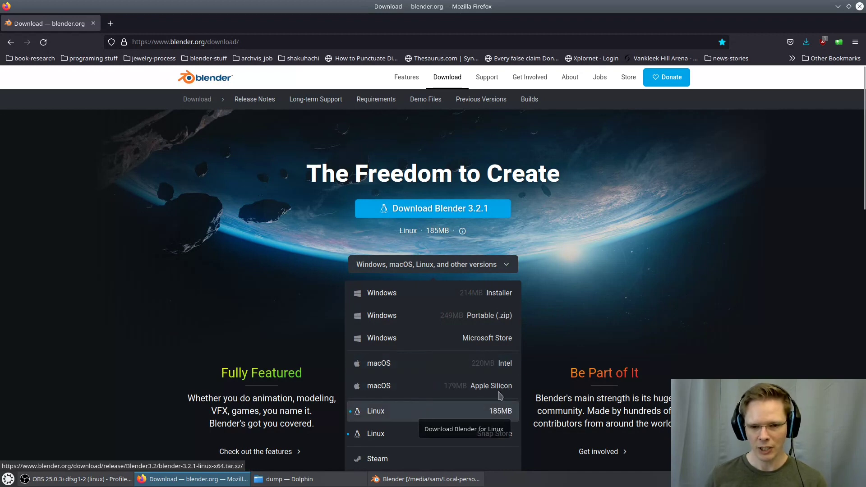
{"action": "scroll", "coordinate": [626, 321], "scroll_direction": "down", "scroll_amount": 3}
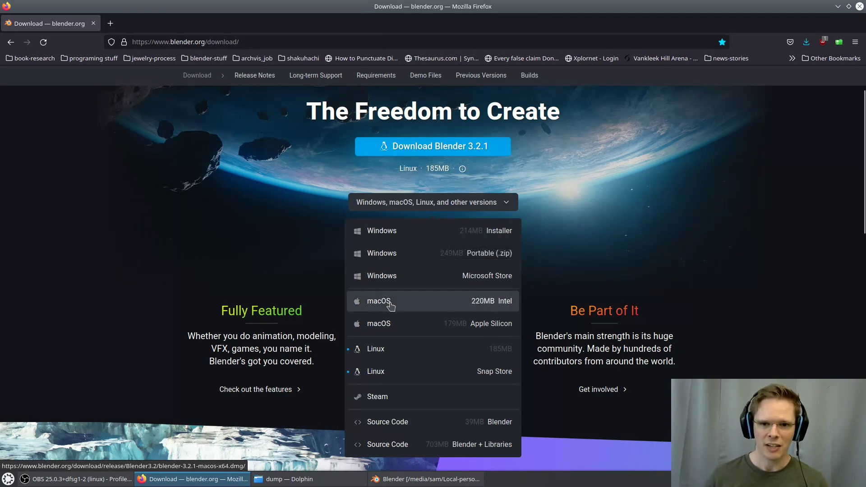
{"action": "left_click", "coordinate": [508, 202]}
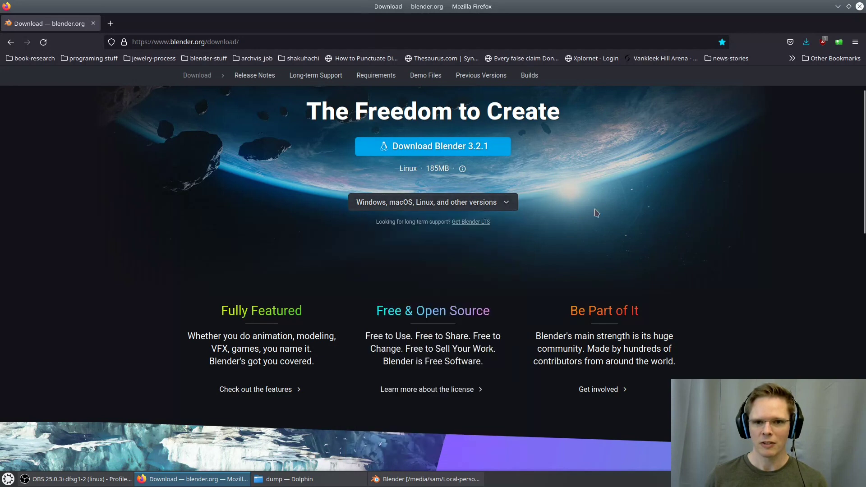
{"action": "scroll", "coordinate": [701, 252], "scroll_direction": "up", "scroll_amount": 2}
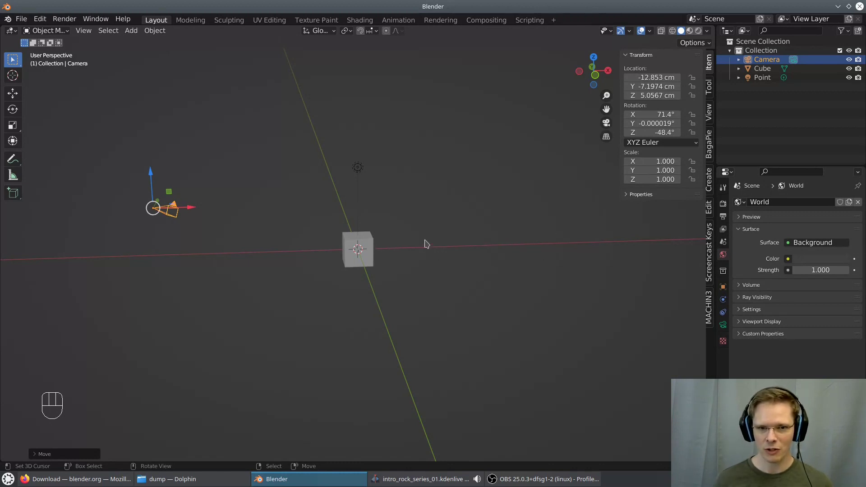
Switch to Blender and delete all objects in the scene: the camera, cube and point light
{"action": "key", "text": "a"}
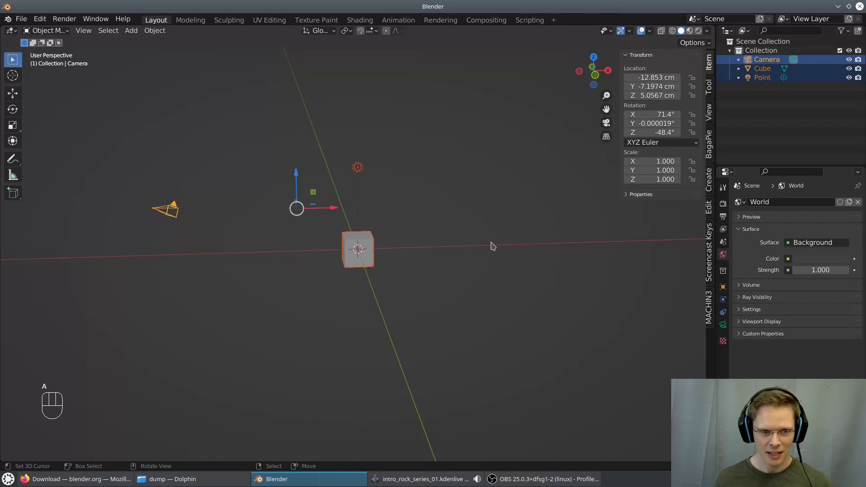
{"action": "key", "text": "x"}
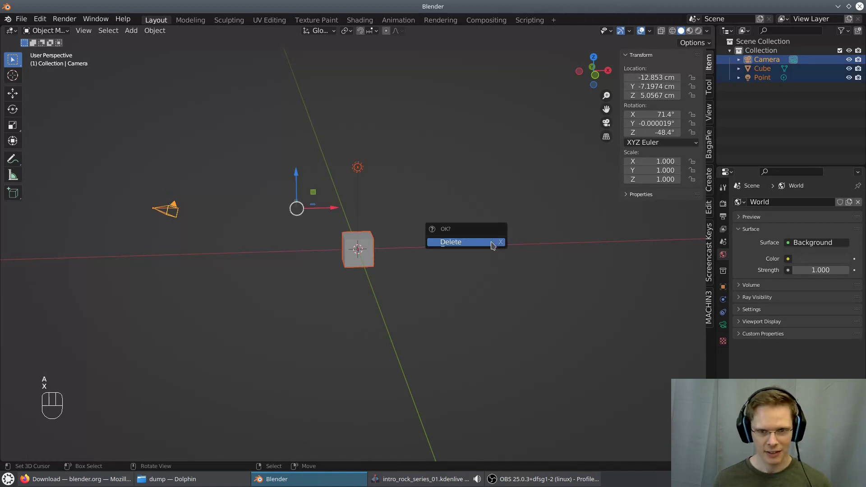
{"action": "left_click", "coordinate": [492, 245]}
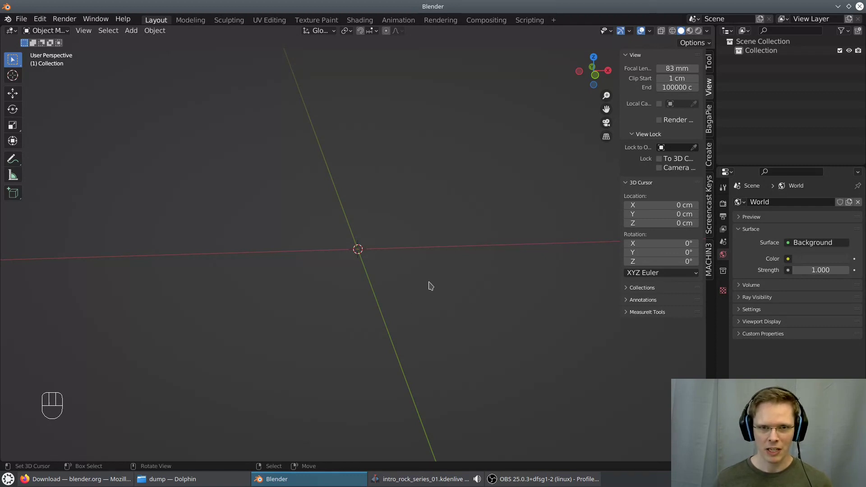
Add a cube mesh at the world origin and set its size to 11 cm
{"action": "left_click", "coordinate": [130, 30]}
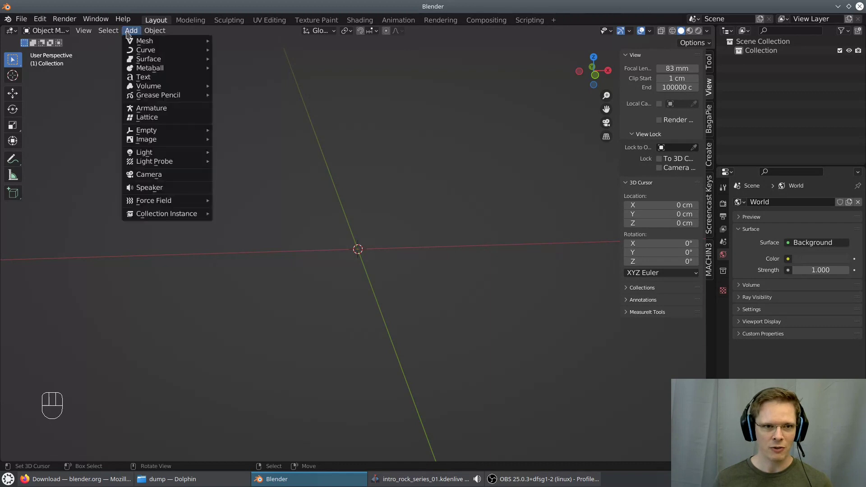
{"action": "mouse_move", "coordinate": [143, 44]}
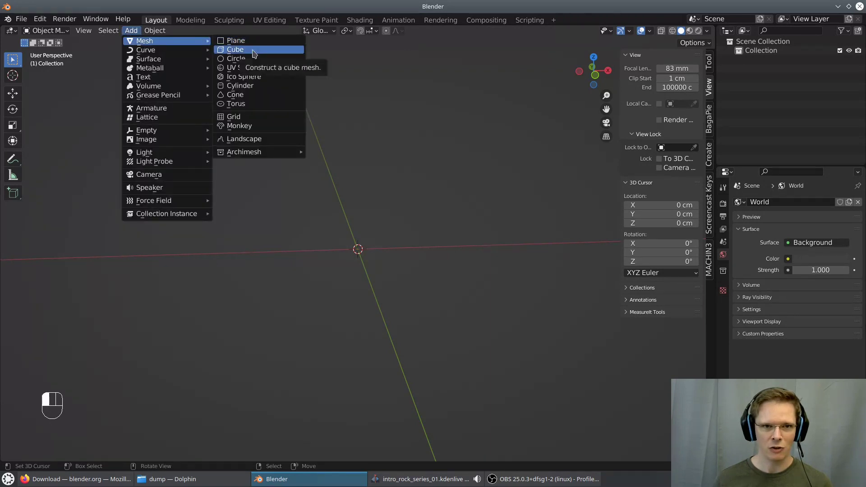
{"action": "left_click", "coordinate": [234, 50]}
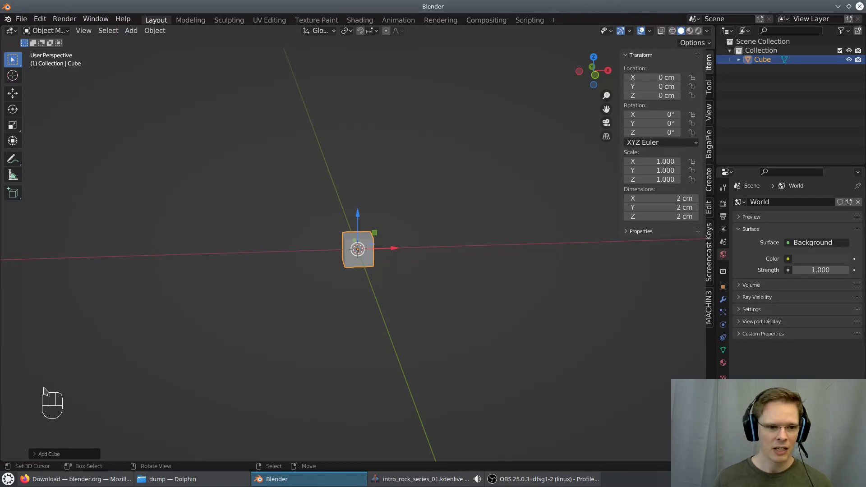
{"action": "left_click", "coordinate": [35, 456]}
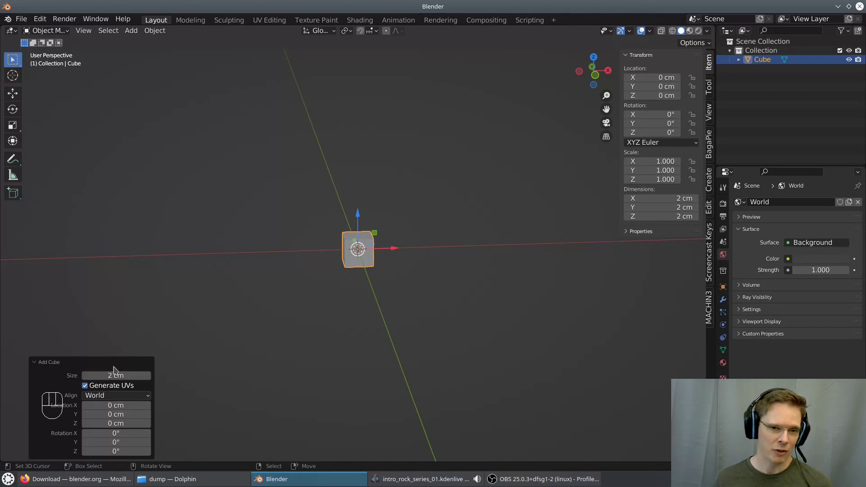
{"action": "left_click_drag", "start_coordinate": [120, 375], "coordinate": [132, 375]}
{"action": "mouse_move", "coordinate": [120, 405]}
{"action": "left_mouse_down"}
{"action": "mouse_move", "coordinate": [127, 405]}
{"action": "mouse_move", "coordinate": [119, 405]}
{"action": "left_mouse_up"}
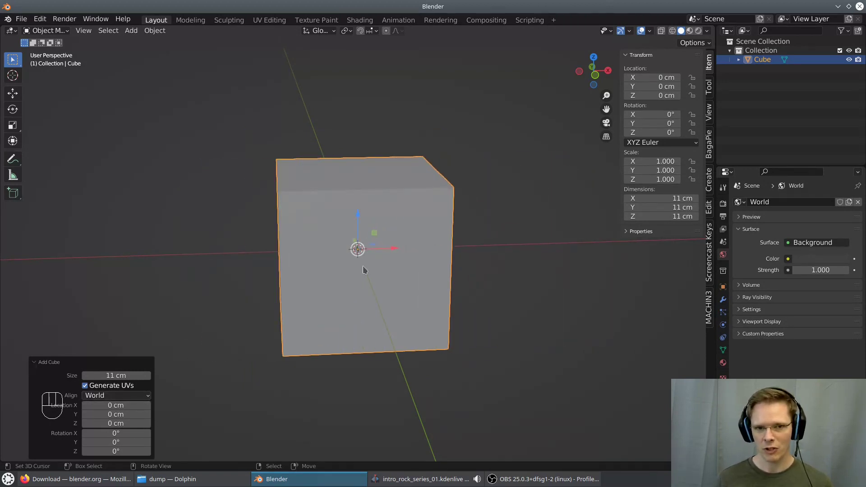
{"action": "left_click", "coordinate": [37, 363]}
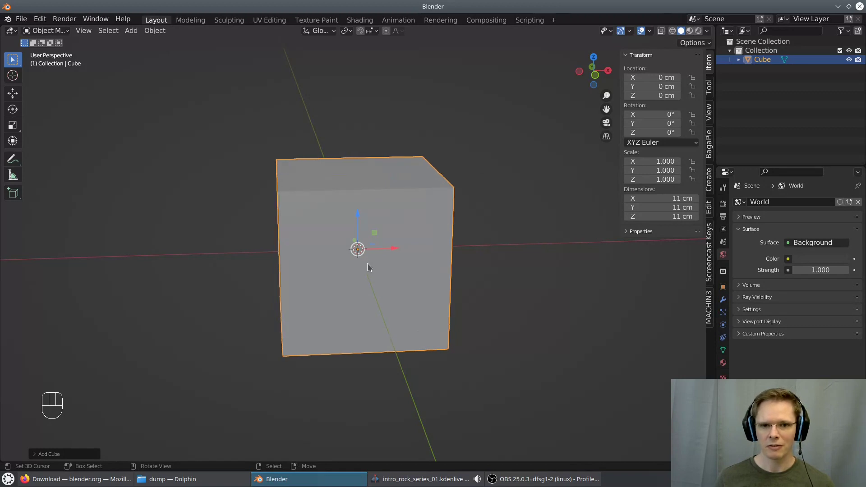
Examine the cube from several sides and distances by orbiting, panning and zooming the viewport
{"action": "mouse_move", "coordinate": [367, 266]}
{"action": "middle_mouse_down"}
{"action": "mouse_move", "coordinate": [455, 261]}
{"action": "mouse_move", "coordinate": [347, 270]}
{"action": "mouse_move", "coordinate": [424, 292]}
{"action": "mouse_move", "coordinate": [424, 271]}
{"action": "mouse_move", "coordinate": [367, 271]}
{"action": "mouse_move", "coordinate": [397, 271]}
{"action": "mouse_move", "coordinate": [378, 276]}
{"action": "middle_mouse_up"}
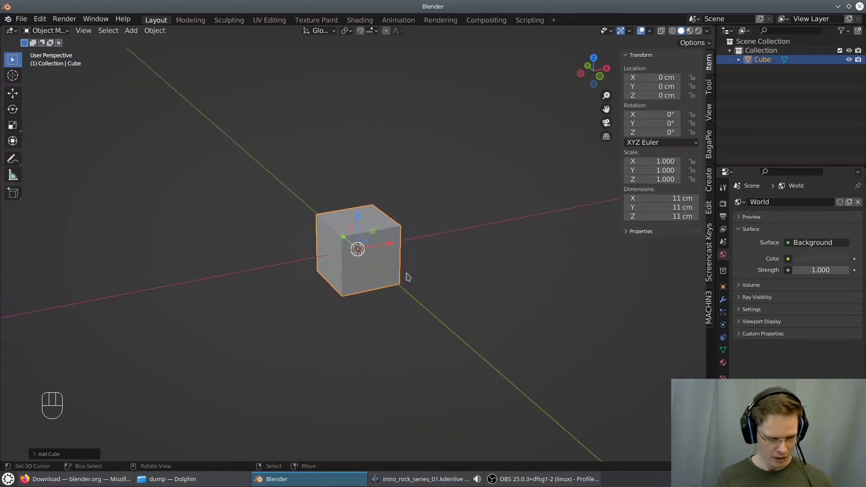
{"action": "middle_click_drag", "start_coordinate": [458, 292], "coordinate": [507, 333], "text": "shift"}
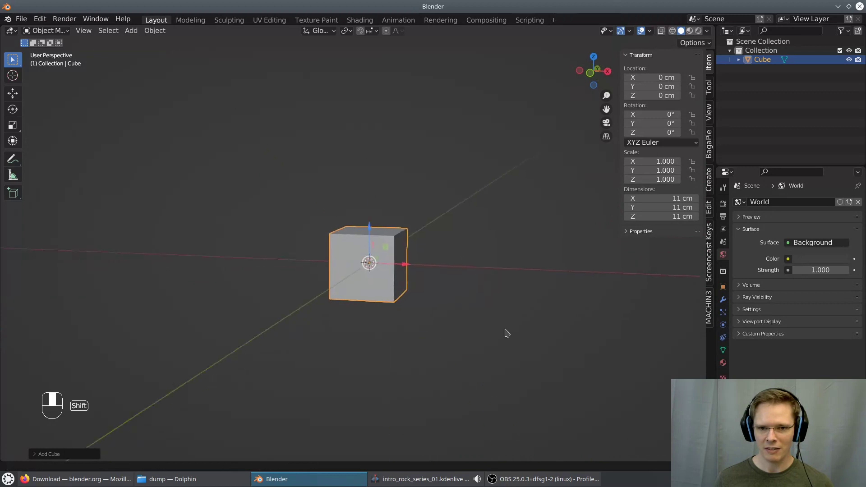
{"action": "middle_click_drag", "start_coordinate": [420, 219], "coordinate": [393, 300]}
{"action": "scroll", "coordinate": [421, 304], "scroll_direction": "up", "scroll_amount": 3}
{"action": "scroll", "coordinate": [419, 302], "scroll_direction": "down", "scroll_amount": 3}
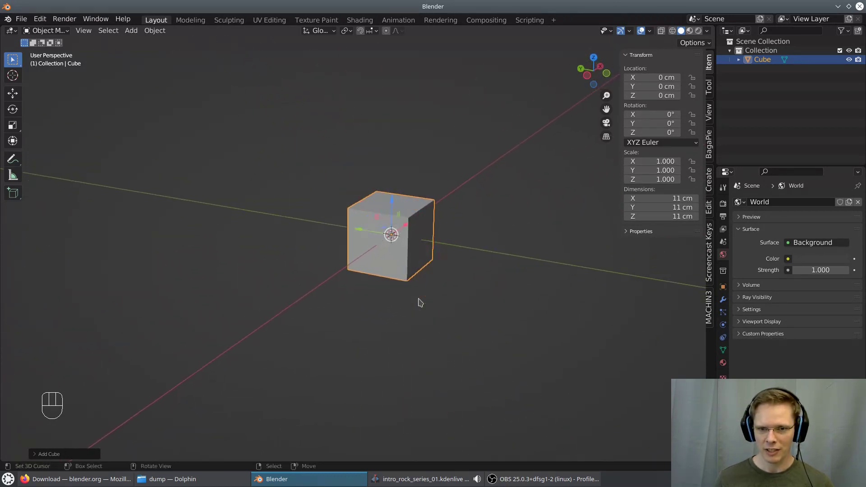
{"action": "scroll", "coordinate": [419, 301], "scroll_direction": "up", "scroll_amount": 2}
{"action": "middle_click_drag", "start_coordinate": [482, 292], "coordinate": [460, 309]}
{"action": "scroll", "coordinate": [460, 310], "scroll_direction": "up", "scroll_amount": 3}
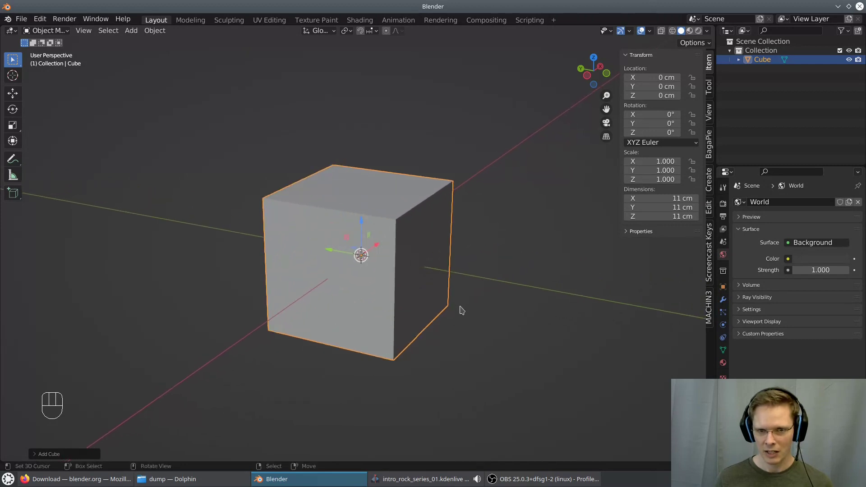
{"action": "scroll", "coordinate": [461, 310], "scroll_direction": "down", "scroll_amount": 2}
{"action": "mouse_move", "coordinate": [433, 309]}
{"action": "middle_mouse_down"}
{"action": "mouse_move", "coordinate": [530, 329]}
{"action": "mouse_move", "coordinate": [423, 313]}
{"action": "middle_mouse_up"}
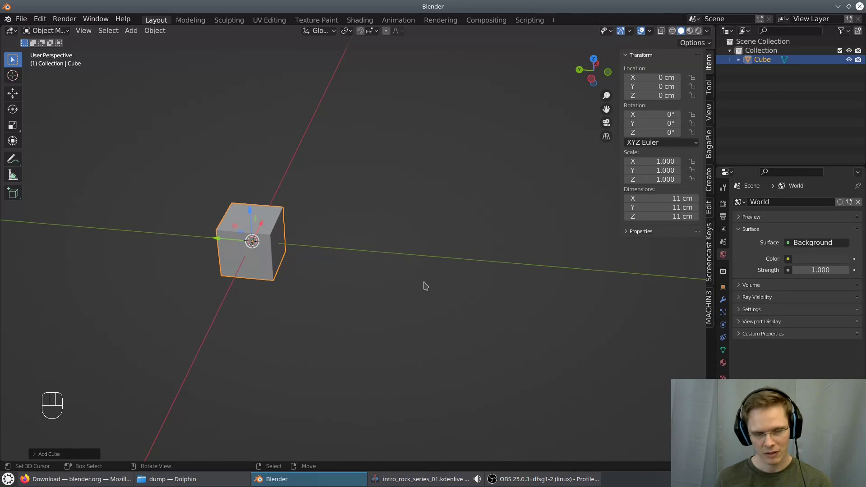
Frame the selected cube in the viewport and view it from a corner at a moderate distance
{"action": "key", "text": "KP_Decimal"}
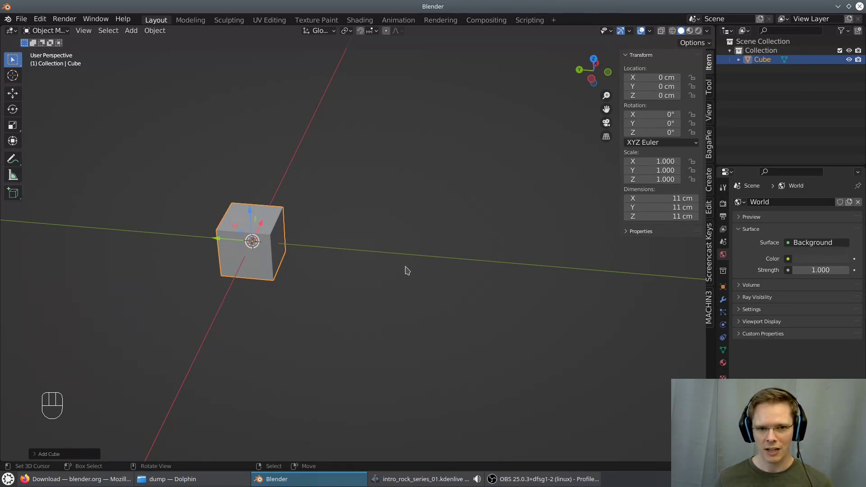
{"action": "key", "text": "KP_Decimal"}
{"action": "scroll", "coordinate": [419, 271], "scroll_direction": "down", "scroll_amount": 7}
{"action": "middle_click_drag", "start_coordinate": [306, 325], "coordinate": [252, 317]}
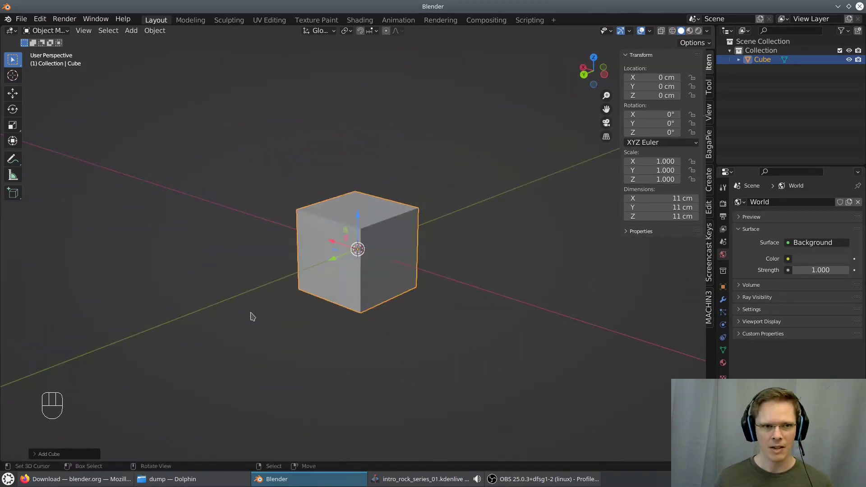
Enter Edit Mode on the cube and select the upper corner vertex on the positive X and Y sides
{"action": "left_click_drag", "start_coordinate": [64, 30], "coordinate": [63, 37]}
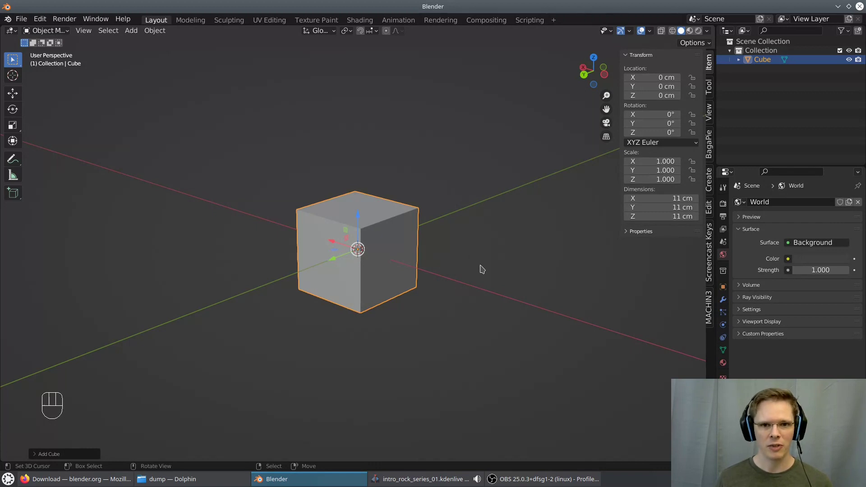
{"action": "key", "text": "Tab"}
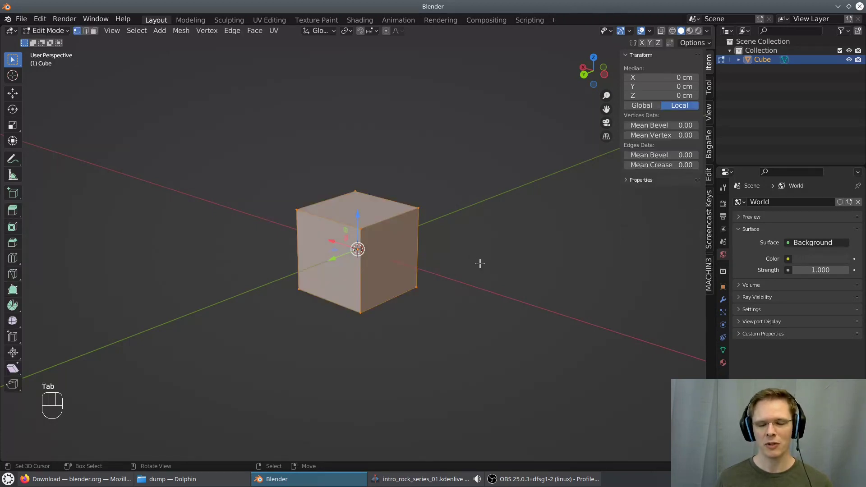
{"action": "left_click", "coordinate": [296, 209]}
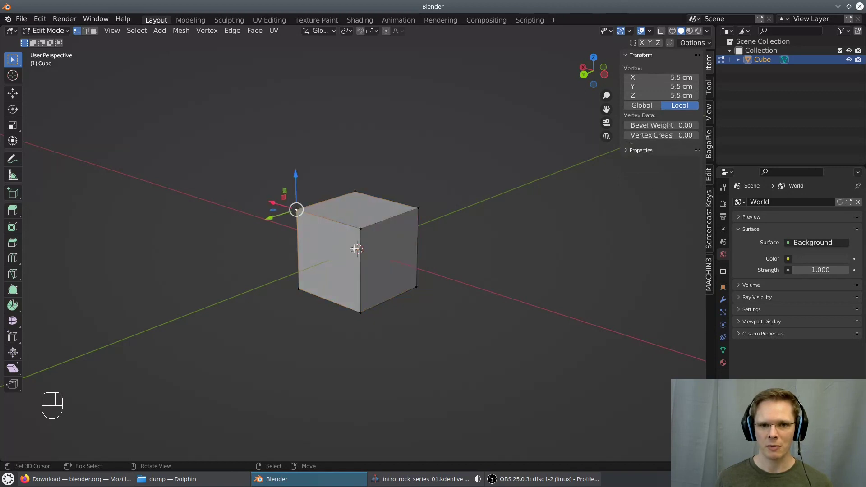
Select the cube's upper corner vertex on the positive X and negative Y sides
{"action": "middle_click_drag", "start_coordinate": [357, 249], "coordinate": [361, 180]}
{"action": "left_click", "coordinate": [363, 182]}
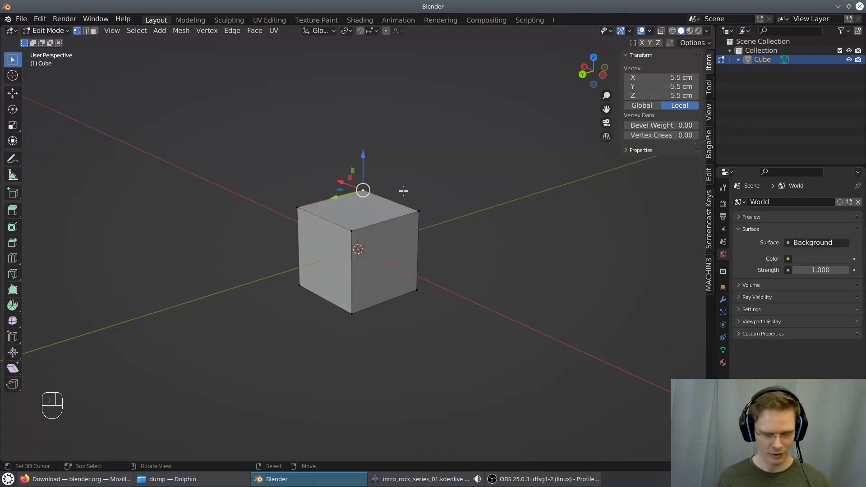
{"action": "mouse_move", "coordinate": [406, 193]}
{"action": "middle_mouse_down"}
{"action": "mouse_move", "coordinate": [443, 199]}
{"action": "mouse_move", "coordinate": [419, 203]}
{"action": "middle_mouse_up"}
Move the selected corner vertex within the XZ plane to about X 10.1 cm and Z 7.6 cm
{"action": "left_click_drag", "start_coordinate": [318, 175], "coordinate": [297, 162]}
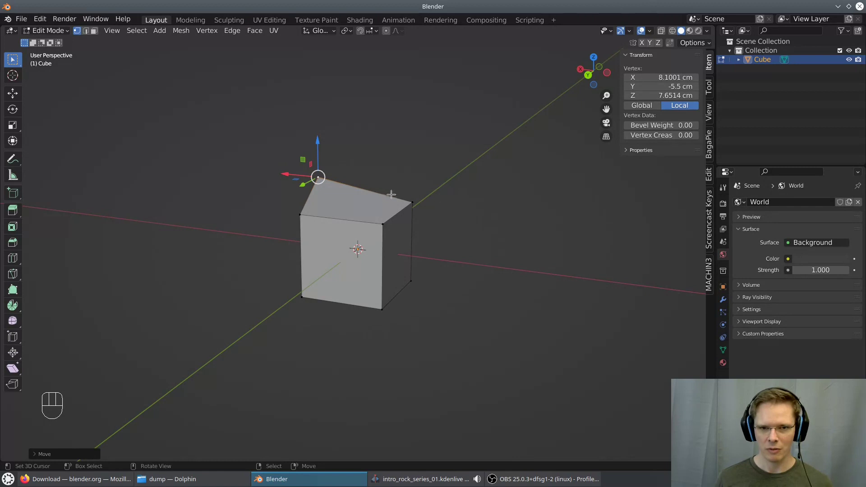
{"action": "middle_click_drag", "start_coordinate": [391, 194], "coordinate": [288, 190]}
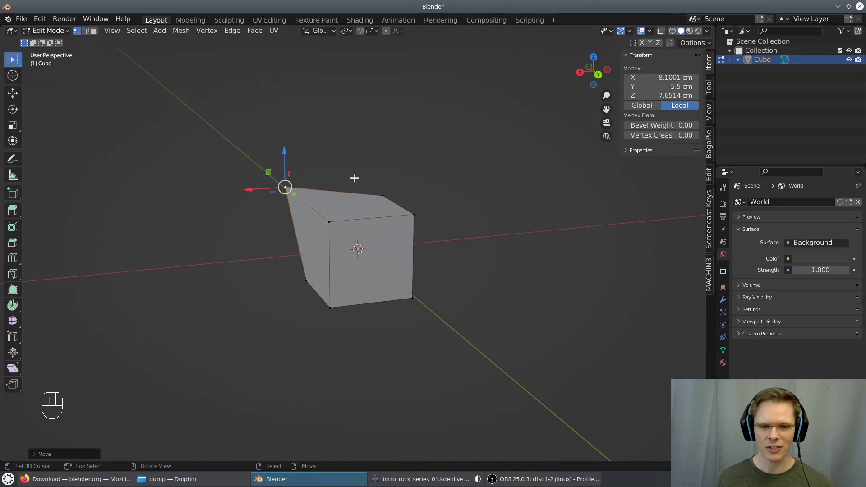
{"action": "middle_click_drag", "start_coordinate": [354, 178], "coordinate": [267, 153]}
{"action": "key", "text": "g"}
{"action": "key", "text": "shift+y"}
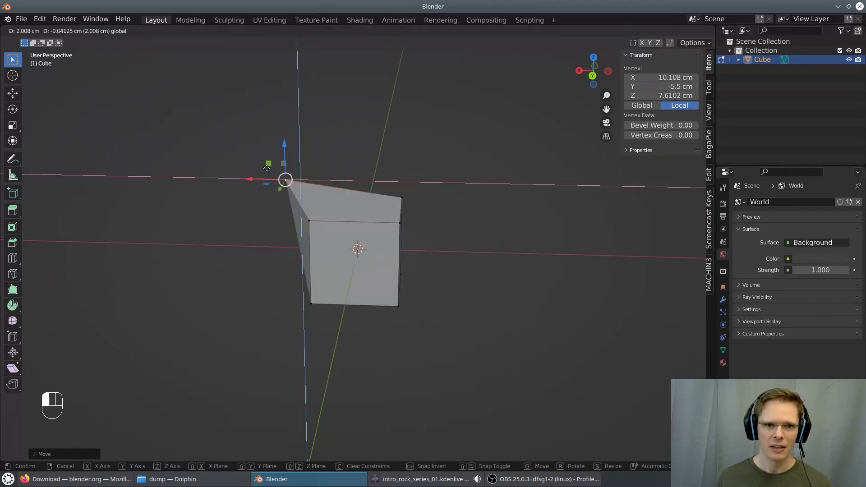
{"action": "left_click", "coordinate": [266, 168]}
Move the corner vertex again, finishing with a YZ-plane move to about Y -2.3 cm and Z 7.7 cm
{"action": "middle_click_drag", "start_coordinate": [410, 149], "coordinate": [296, 176]}
{"action": "left_click_drag", "start_coordinate": [273, 181], "coordinate": [289, 185]}
{"action": "middle_click_drag", "start_coordinate": [293, 185], "coordinate": [329, 189]}
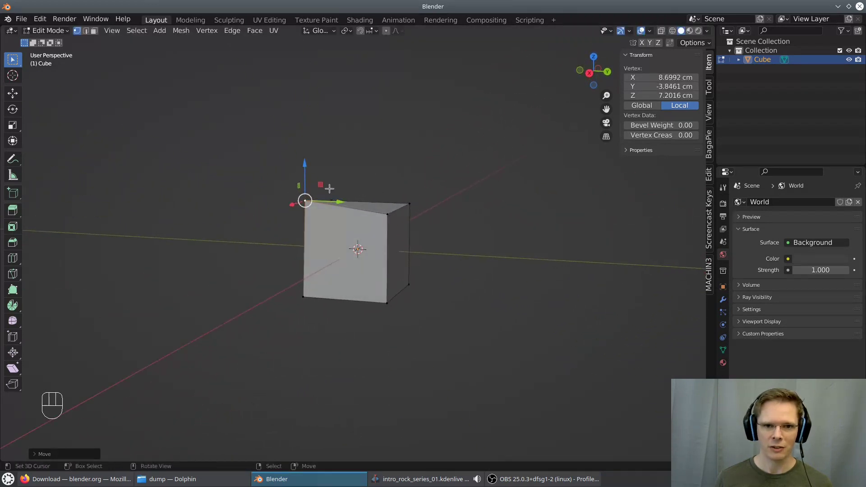
{"action": "left_click_drag", "start_coordinate": [329, 188], "coordinate": [345, 182]}
{"action": "middle_click_drag", "start_coordinate": [471, 176], "coordinate": [437, 186]}
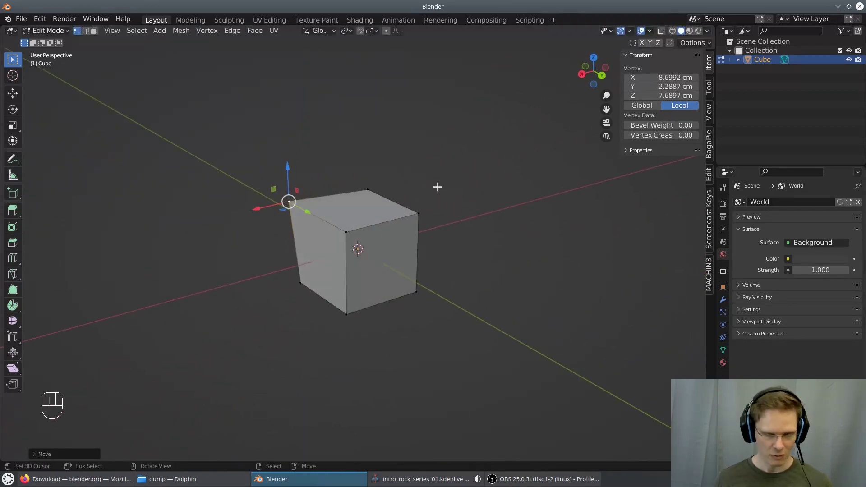
Undo the four moves of the corner vertex
{"action": "key", "text": "ctrl+z"}
{"action": "key", "text": "ctrl+z"}
{"action": "key", "text": "ctrl+z"}
{"action": "key", "text": "ctrl+z"}
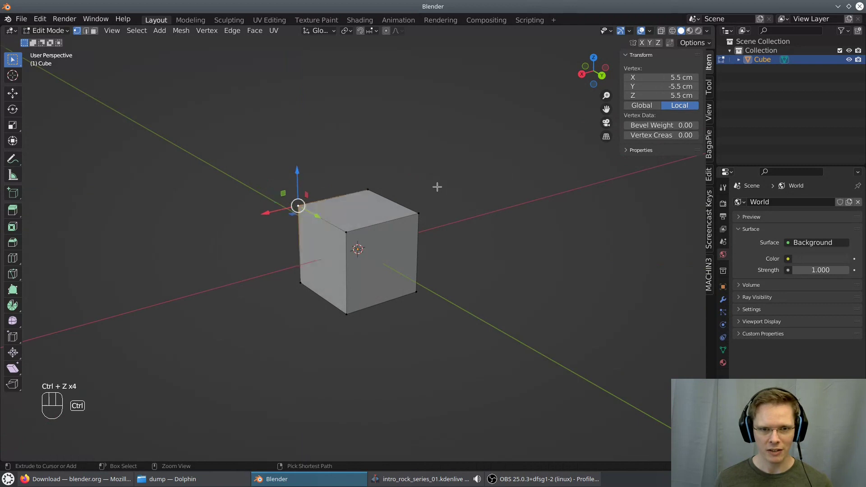
Add the upper corner vertex on the positive X and positive Y sides to the selection
{"action": "middle_click_drag", "start_coordinate": [478, 218], "coordinate": [343, 208]}
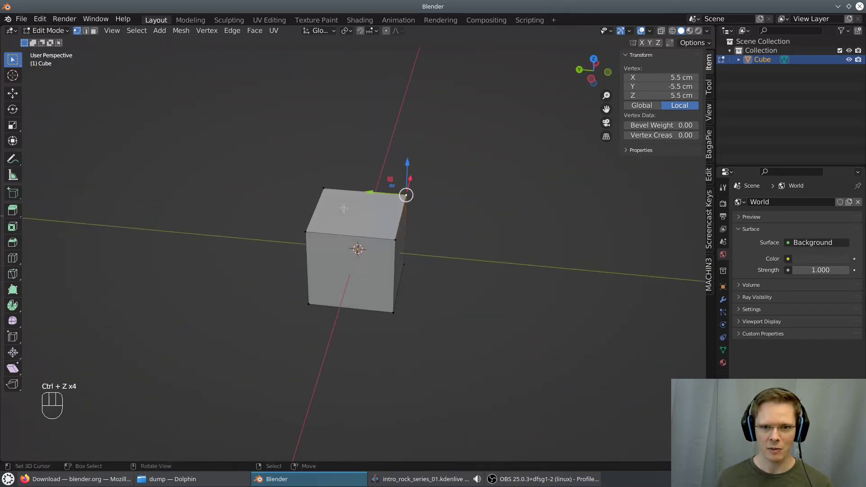
{"action": "left_click", "coordinate": [334, 187], "text": "shift"}
{"action": "middle_click_drag", "start_coordinate": [578, 284], "coordinate": [536, 270]}
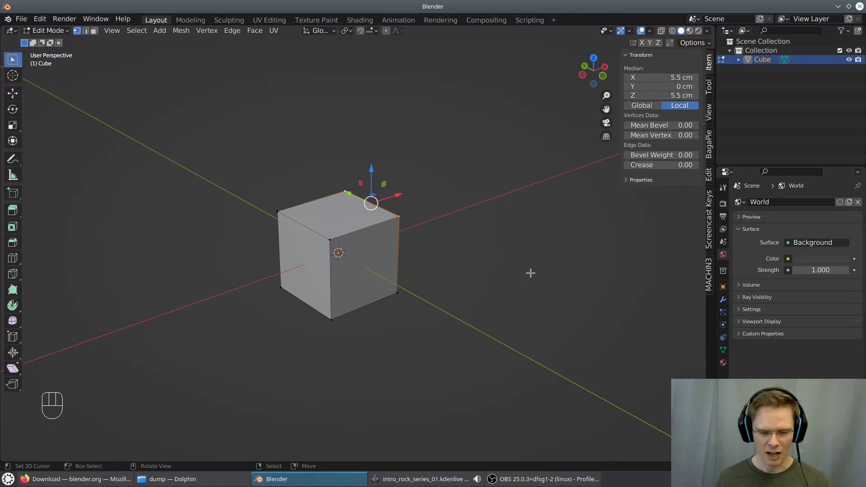
Move the two selected vertices freely outward to about X 13.7 cm and back to about X 5.8 cm
{"action": "middle_click_drag", "start_coordinate": [555, 284], "coordinate": [499, 288]}
{"action": "key", "text": "g"}
{"action": "left_click", "coordinate": [563, 279]}
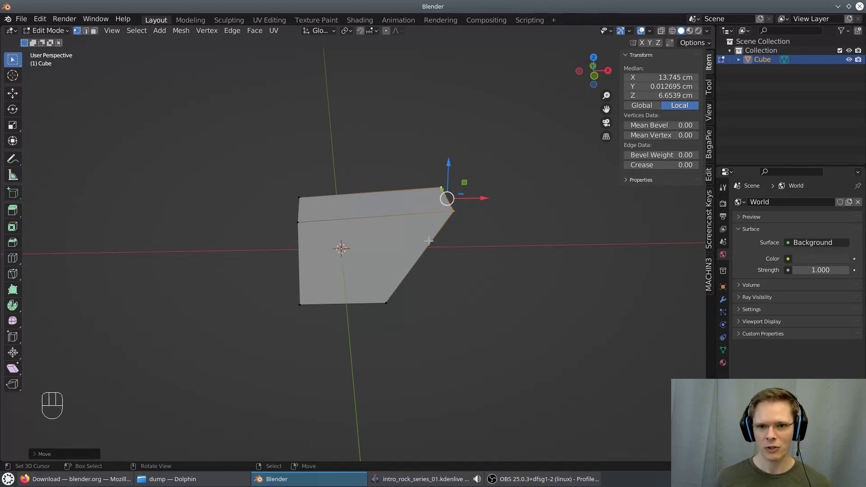
{"action": "middle_click_drag", "start_coordinate": [428, 241], "coordinate": [448, 256]}
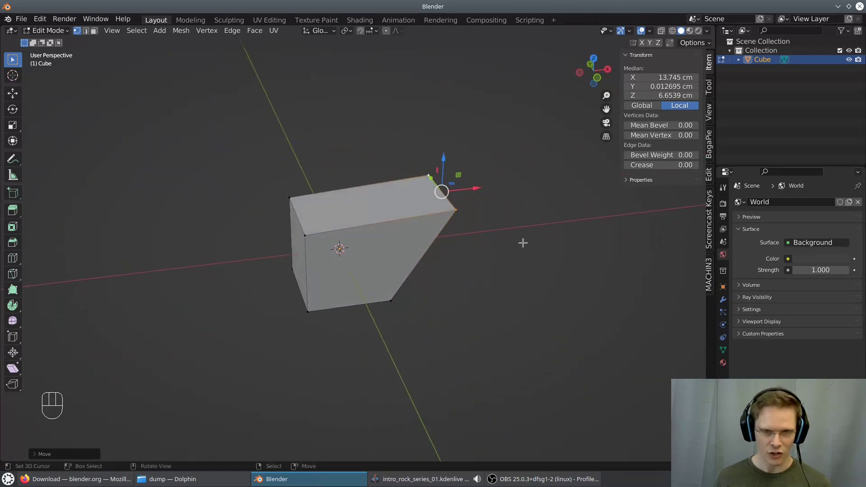
{"action": "key", "text": "g"}
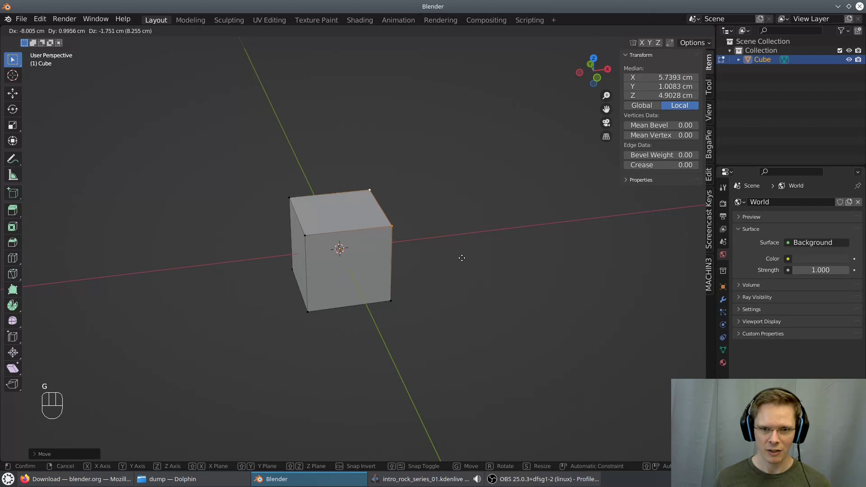
{"action": "left_click", "coordinate": [462, 258]}
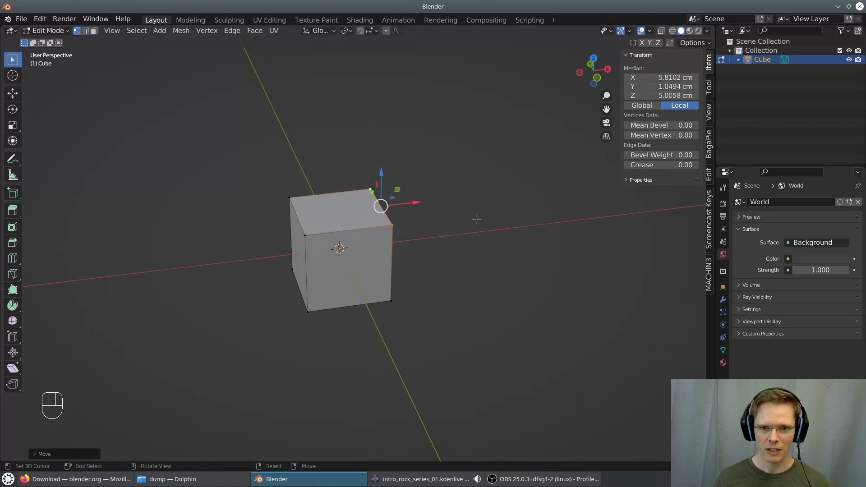
{"action": "middle_click_drag", "start_coordinate": [477, 219], "coordinate": [477, 252]}
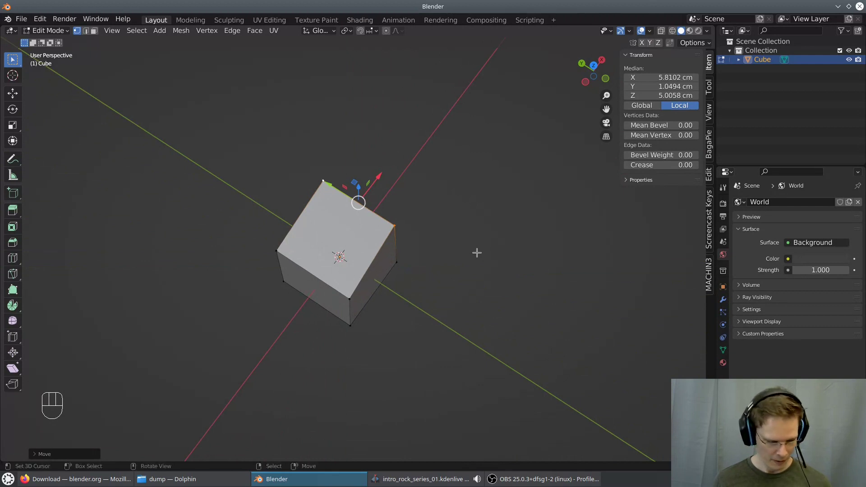
Undo both moves of the two selected vertices
{"action": "key", "text": "ctrl+z"}
{"action": "key", "text": "ctrl+z"}
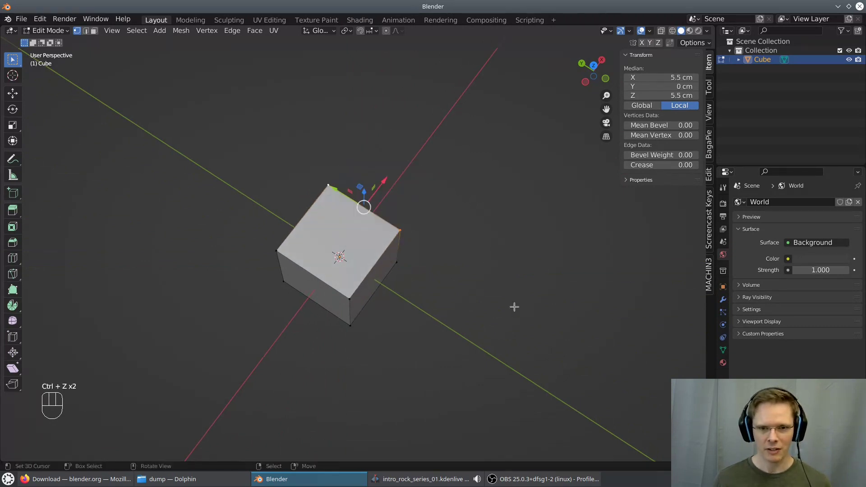
{"action": "middle_click_drag", "start_coordinate": [514, 307], "coordinate": [417, 265]}
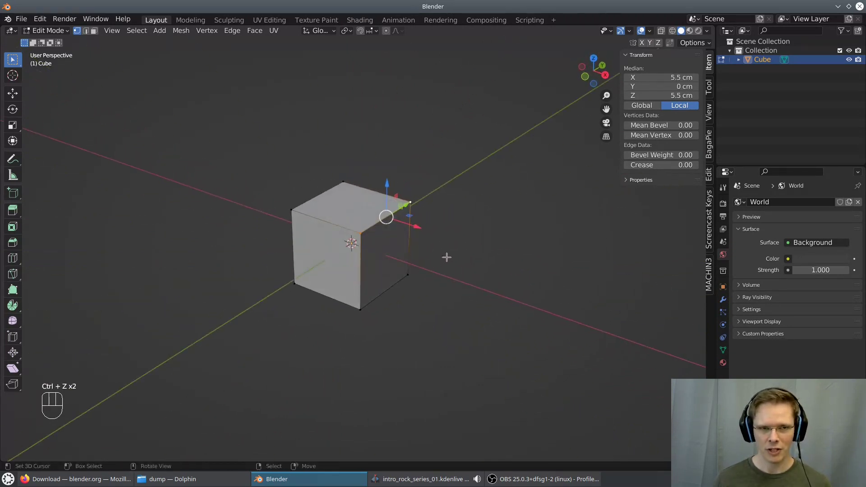
Switch to edge selection and select the three edges meeting at the upper positive X, negative Y corner
{"action": "left_click", "coordinate": [86, 31]}
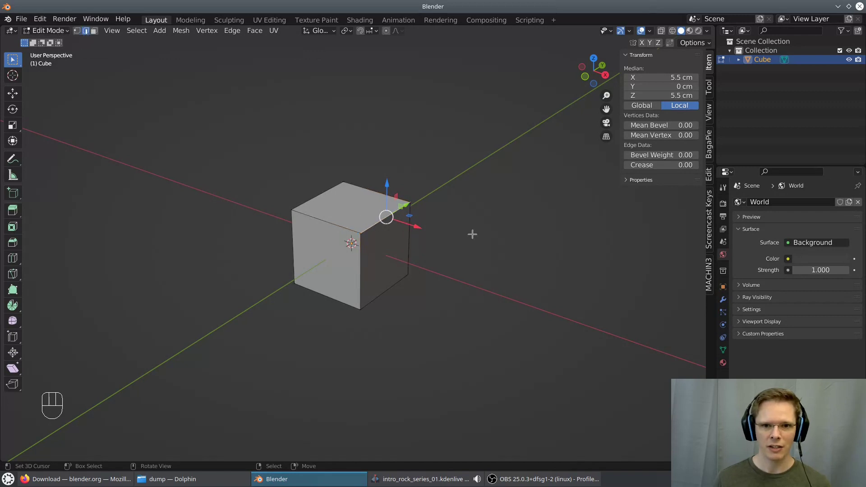
{"action": "middle_click_drag", "start_coordinate": [482, 218], "coordinate": [447, 218]}
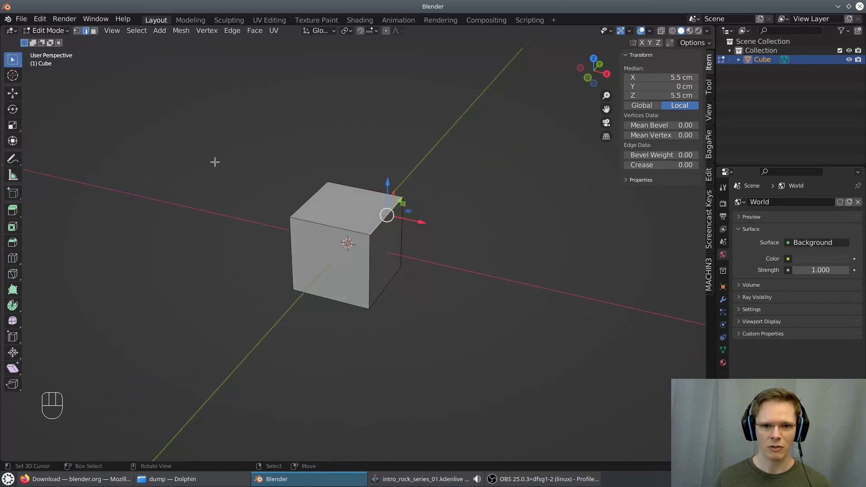
{"action": "middle_click_drag", "start_coordinate": [214, 162], "coordinate": [246, 167]}
{"action": "right_click", "coordinate": [367, 237], "text": "shift"}
{"action": "right_click", "coordinate": [384, 252], "text": "shift"}
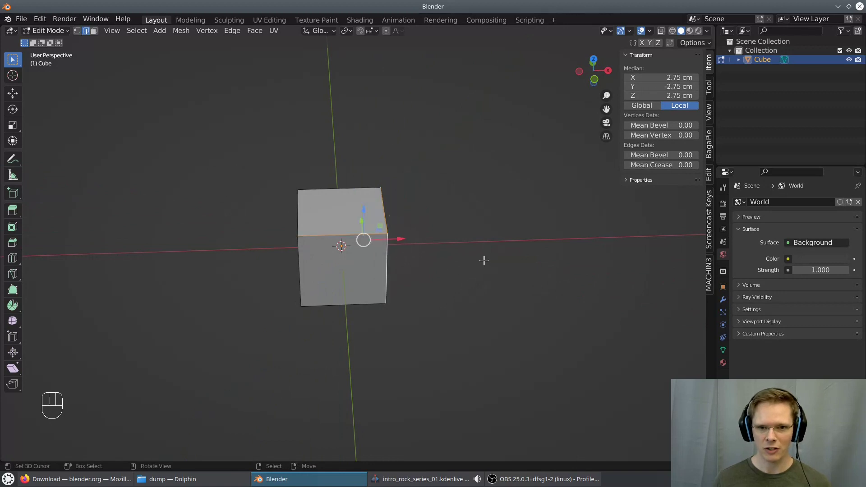
{"action": "middle_click_drag", "start_coordinate": [484, 261], "coordinate": [449, 241]}
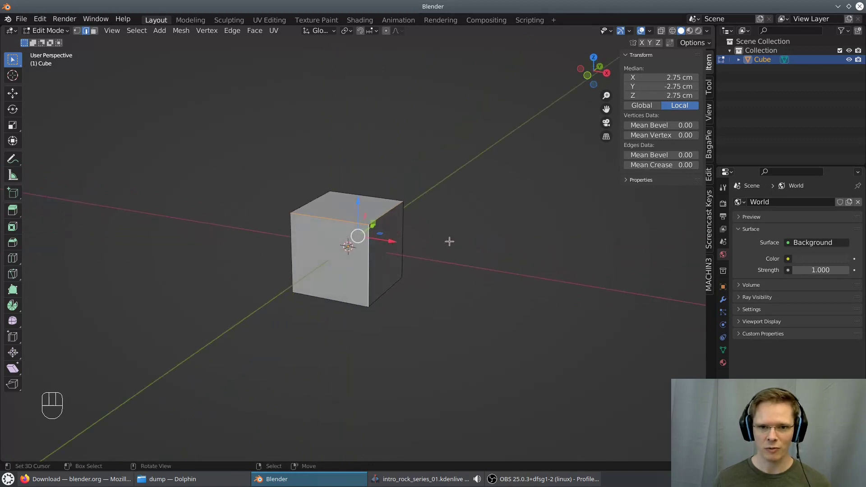
Switch to face selection and select the cube's positive X and negative Y side faces together
{"action": "left_click", "coordinate": [94, 31]}
{"action": "left_click", "coordinate": [359, 210]}
{"action": "left_click", "coordinate": [394, 250]}
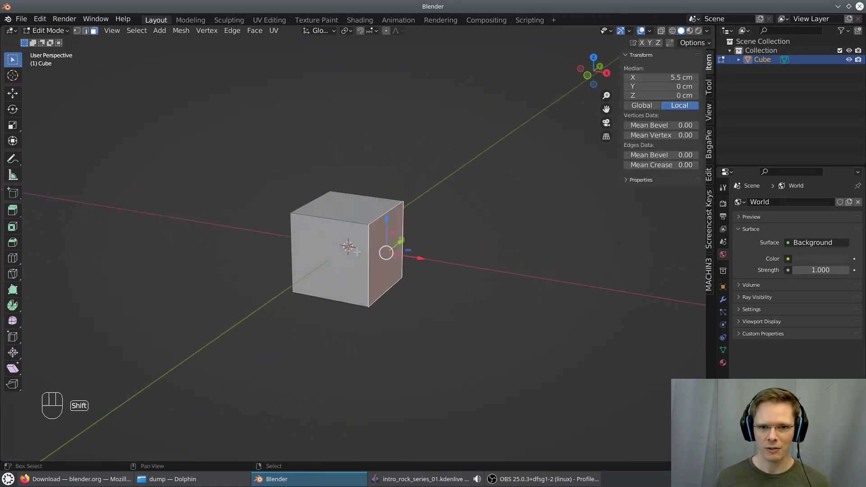
{"action": "left_click", "coordinate": [351, 252], "text": "shift"}
Select the cube's top face together with the negative Y side face, and clear the selection
{"action": "middle_click_drag", "start_coordinate": [351, 253], "coordinate": [417, 240]}
{"action": "right_click", "coordinate": [323, 249]}
{"action": "right_click", "coordinate": [332, 219]}
{"action": "right_click", "coordinate": [373, 257], "text": "shift"}
{"action": "key", "text": "alt+a"}
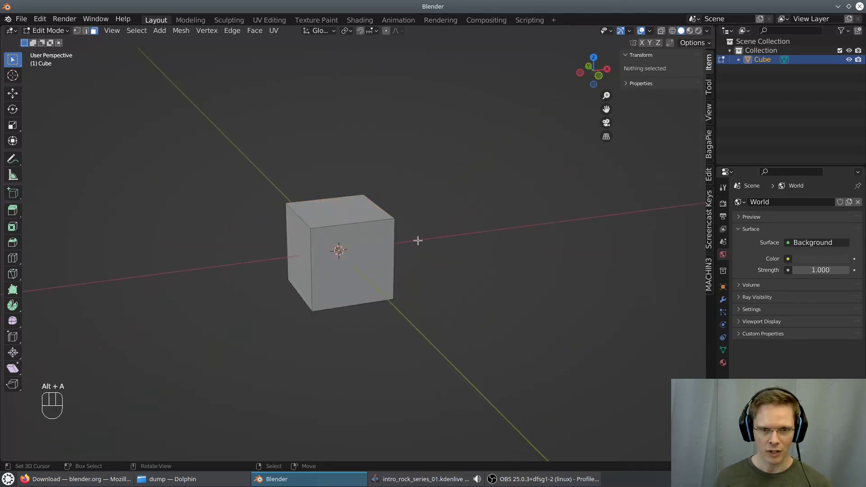
Cycle twice through vertex, edge and face selection modes, ending in face selection
{"action": "key", "text": "1"}
{"action": "key", "text": "2"}
{"action": "key", "text": "3"}
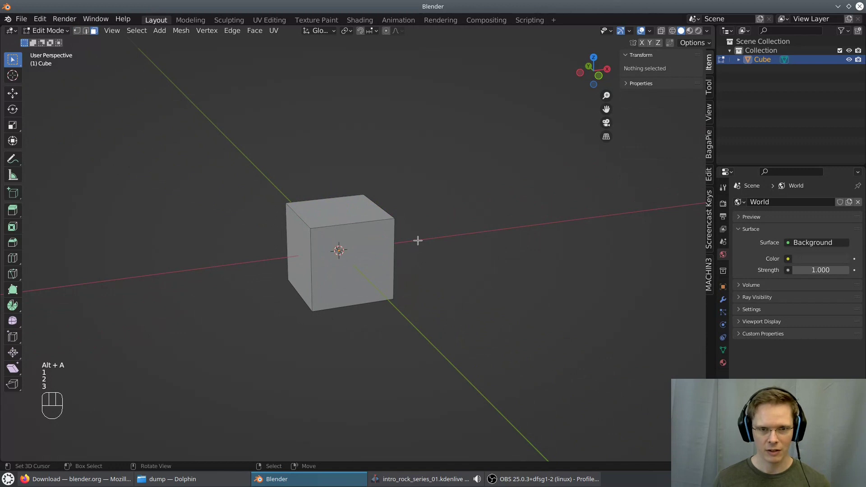
{"action": "key", "text": "1"}
{"action": "key", "text": "2"}
{"action": "key", "text": "3"}
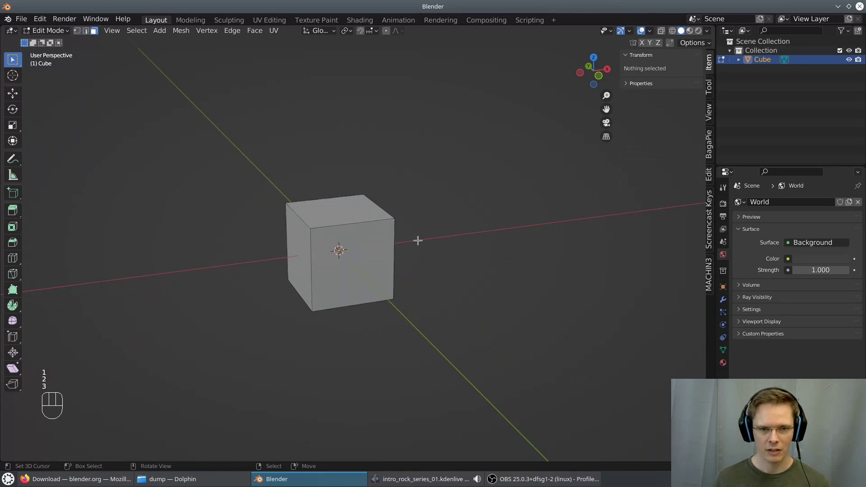
Build up a selection of all four side faces plus the top face, and deselect everything
{"action": "left_click", "coordinate": [344, 213]}
{"action": "left_click", "coordinate": [295, 256]}
{"action": "left_click", "coordinate": [374, 251], "text": "shift"}
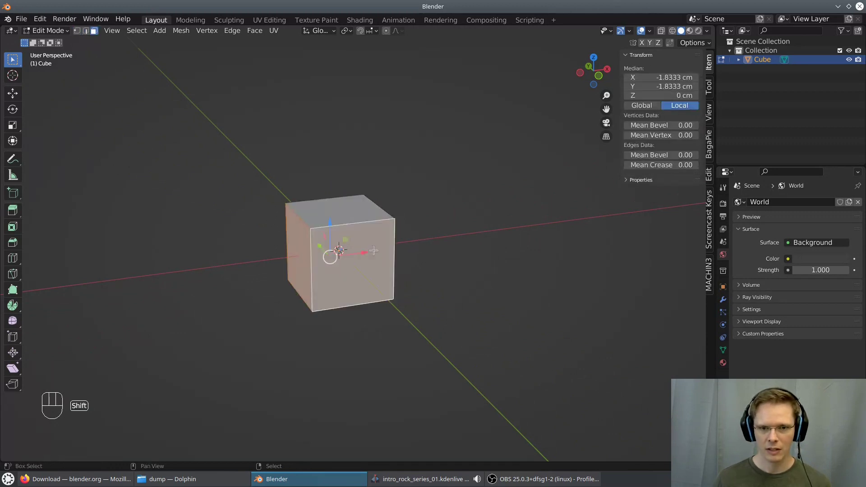
{"action": "middle_click_drag", "start_coordinate": [471, 287], "coordinate": [389, 285]}
{"action": "right_click", "coordinate": [357, 202], "text": "shift"}
{"action": "right_click", "coordinate": [391, 255], "text": "shift"}
{"action": "middle_click_drag", "start_coordinate": [514, 274], "coordinate": [423, 272]}
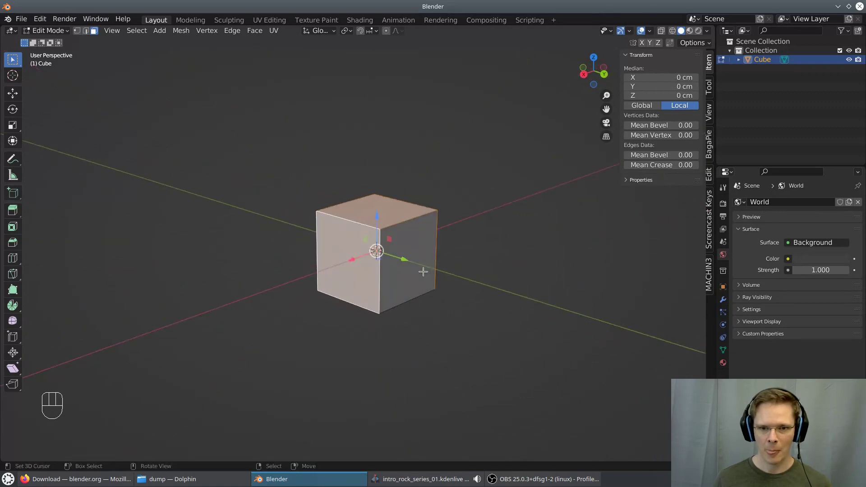
{"action": "right_click", "coordinate": [423, 271], "text": "shift"}
{"action": "middle_click_drag", "start_coordinate": [481, 271], "coordinate": [561, 215]}
{"action": "key", "text": "alt+a"}
Select the top face and the adjacent negative Y, negative X and positive Y faces with Pick Shortest Path, and deselect everything
{"action": "middle_click_drag", "start_coordinate": [309, 265], "coordinate": [355, 225]}
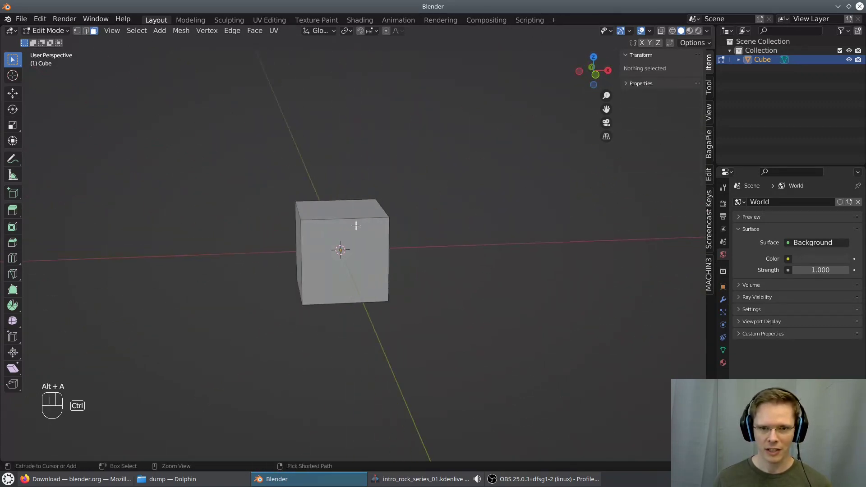
{"action": "right_click", "coordinate": [357, 211], "text": "ctrl"}
{"action": "right_click", "coordinate": [363, 244], "text": "ctrl"}
{"action": "right_click", "coordinate": [296, 240], "text": "ctrl"}
{"action": "middle_click_drag", "start_coordinate": [317, 270], "coordinate": [410, 275]}
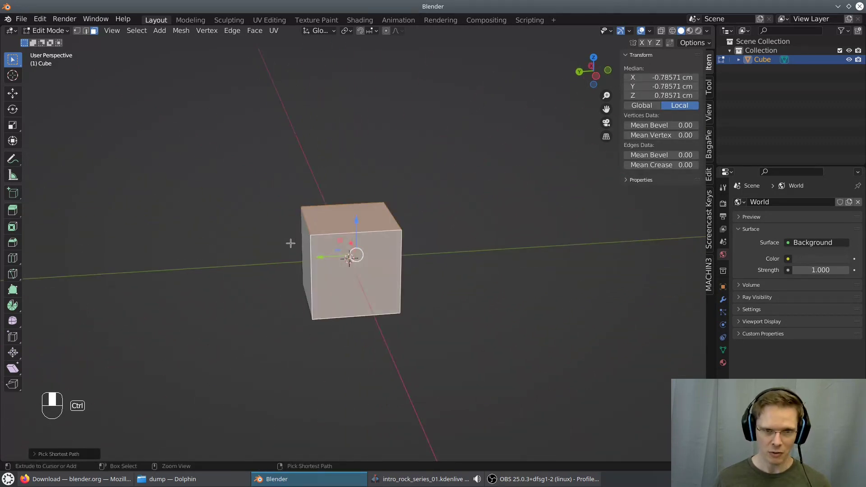
{"action": "right_click", "coordinate": [308, 244], "text": "ctrl"}
{"action": "middle_click_drag", "start_coordinate": [309, 244], "coordinate": [400, 276]}
{"action": "key", "text": "alt+a"}
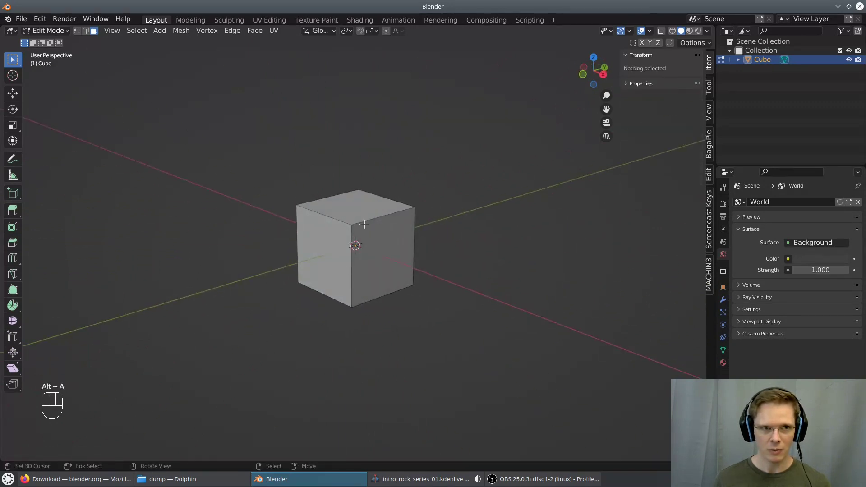
Return to Object Mode and duplicate the cube as an independent copy about 17.4 cm away along positive Y
{"action": "key", "text": "Tab"}
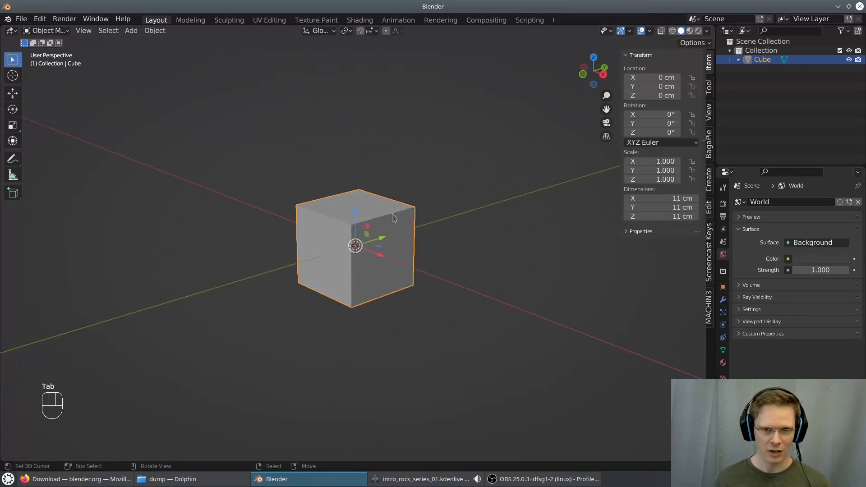
{"action": "middle_click_drag", "start_coordinate": [392, 218], "coordinate": [424, 259]}
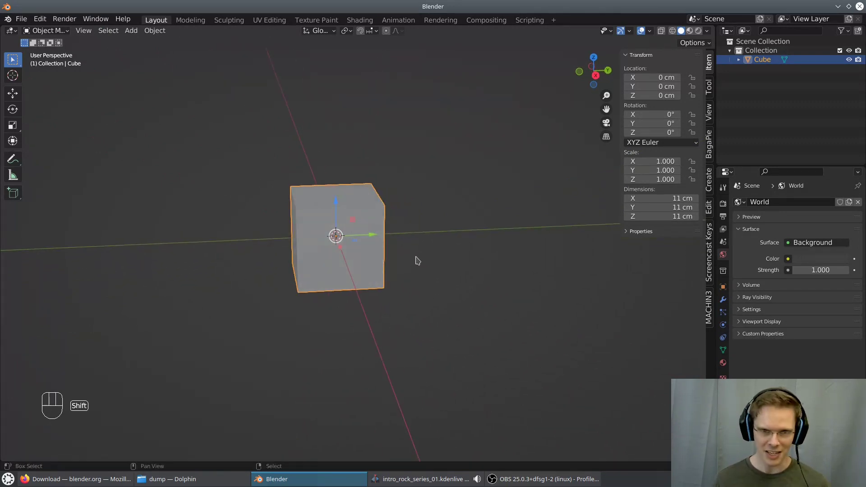
{"action": "key", "text": "shift+d"}
{"action": "left_click", "coordinate": [546, 249]}
{"action": "middle_click_drag", "start_coordinate": [576, 287], "coordinate": [556, 278]}
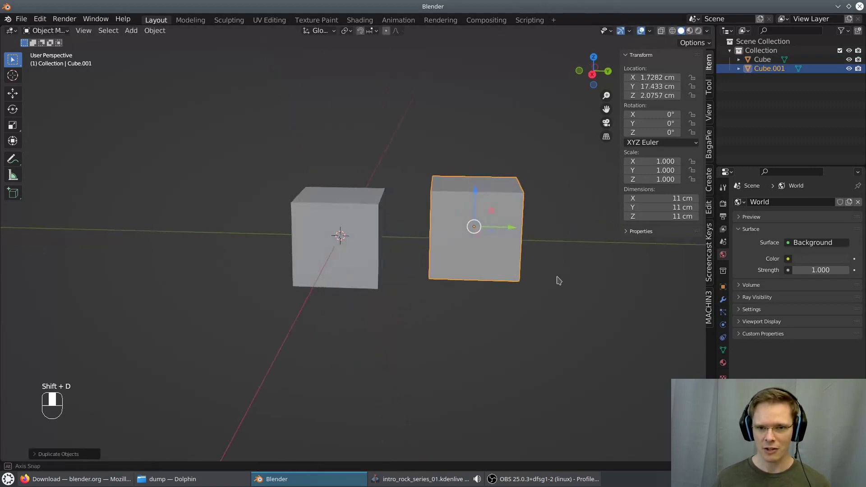
Create a linked duplicate of the original cube on its negative Y side and reselect the original
{"action": "left_click", "coordinate": [389, 249]}
{"action": "middle_click_drag", "start_coordinate": [390, 290], "coordinate": [401, 290]}
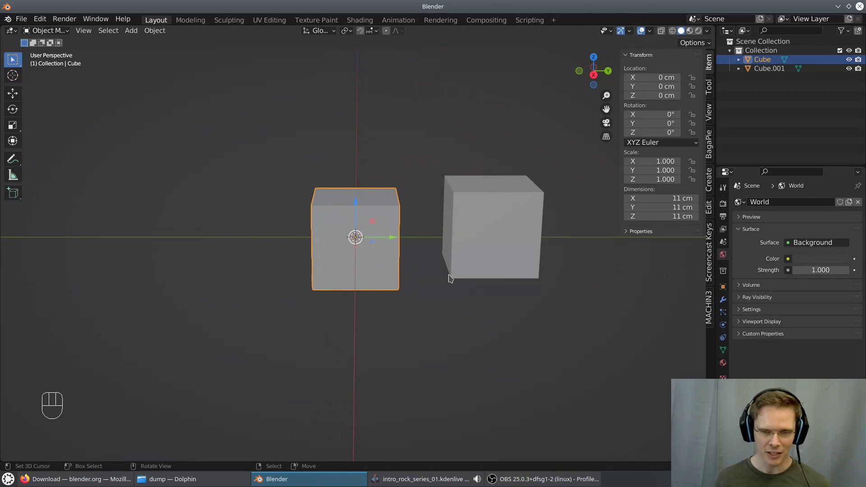
{"action": "key", "text": "alt+d"}
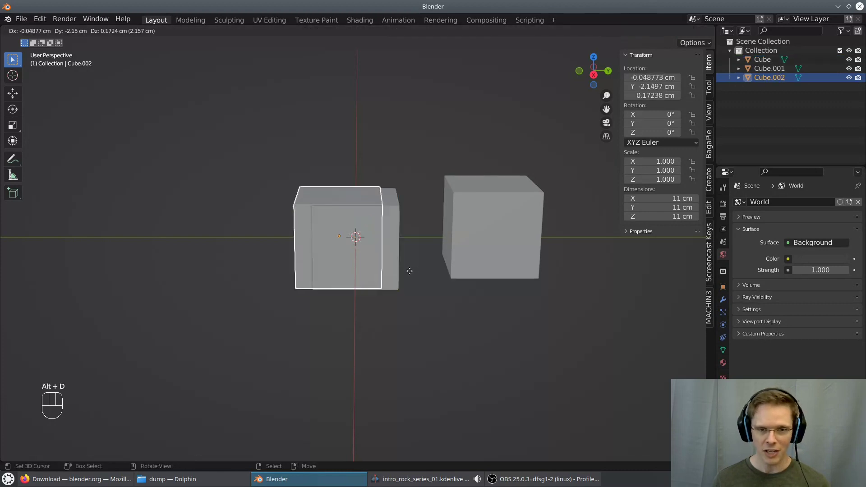
{"action": "left_click", "coordinate": [301, 244]}
{"action": "left_click", "coordinate": [328, 210]}
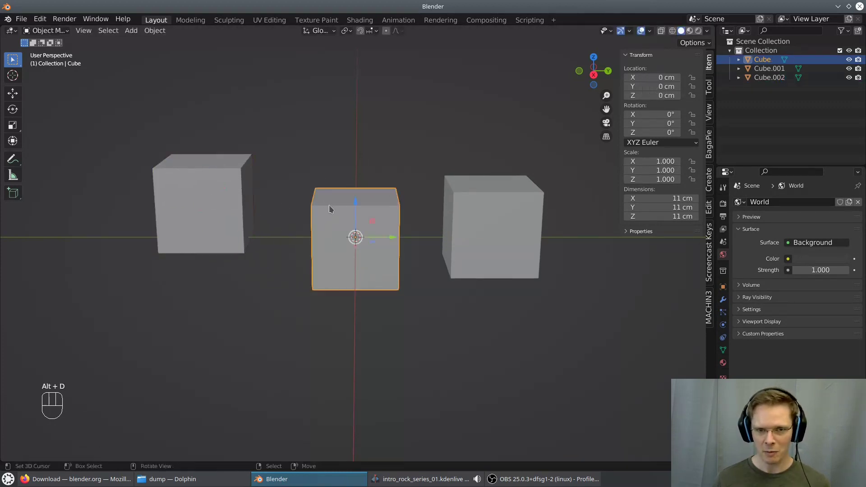
Enter Edit Mode on the original cube and select its top corner vertex at positive X and negative Y in vertex select mode
{"action": "middle_click_drag", "start_coordinate": [419, 300], "coordinate": [427, 298]}
{"action": "key", "text": "Tab"}
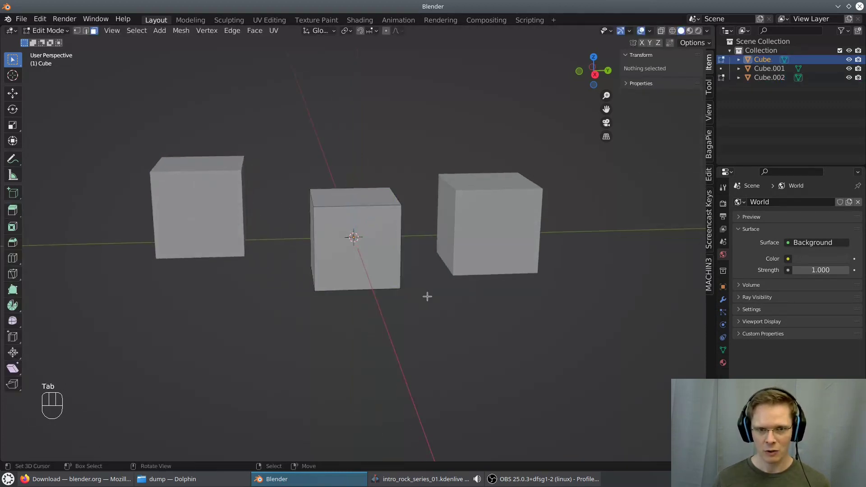
{"action": "left_click", "coordinate": [326, 212]}
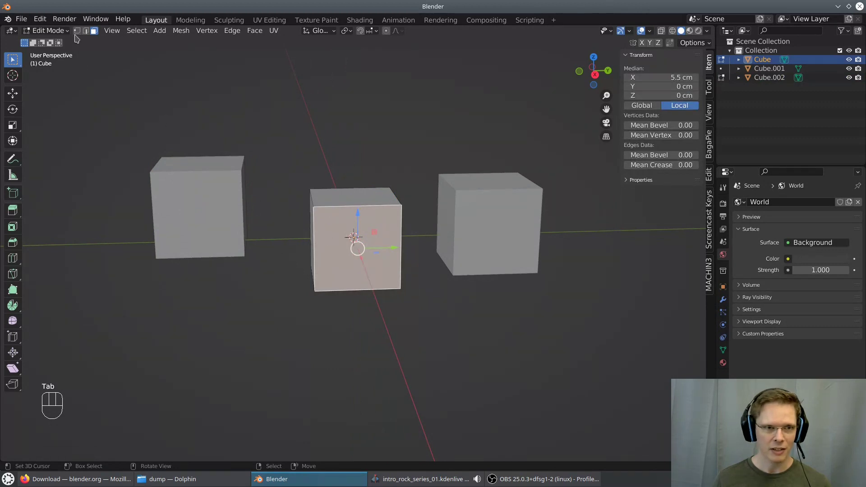
{"action": "key", "text": "1"}
{"action": "left_click", "coordinate": [312, 191]}
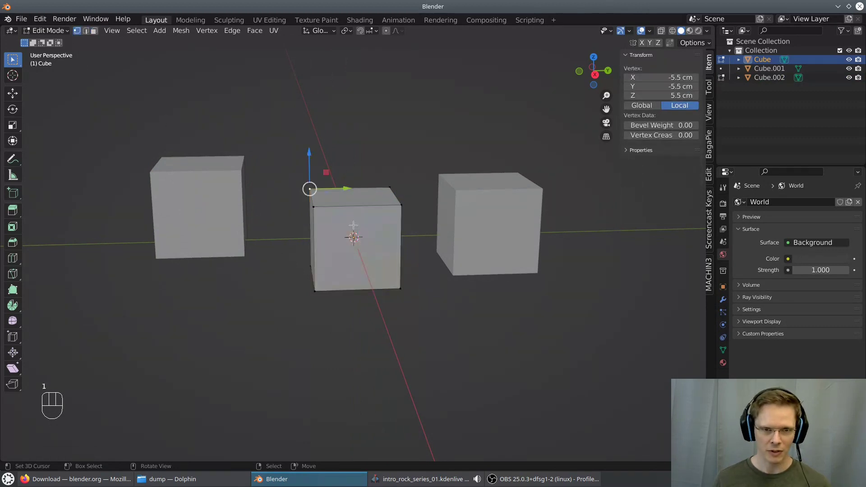
{"action": "left_click", "coordinate": [315, 206]}
Move the selected corner vertex freely to about X 6 cm, Y -2.5 cm, Z 4.8 cm
{"action": "middle_click_drag", "start_coordinate": [315, 206], "coordinate": [465, 254]}
{"action": "key", "text": "g"}
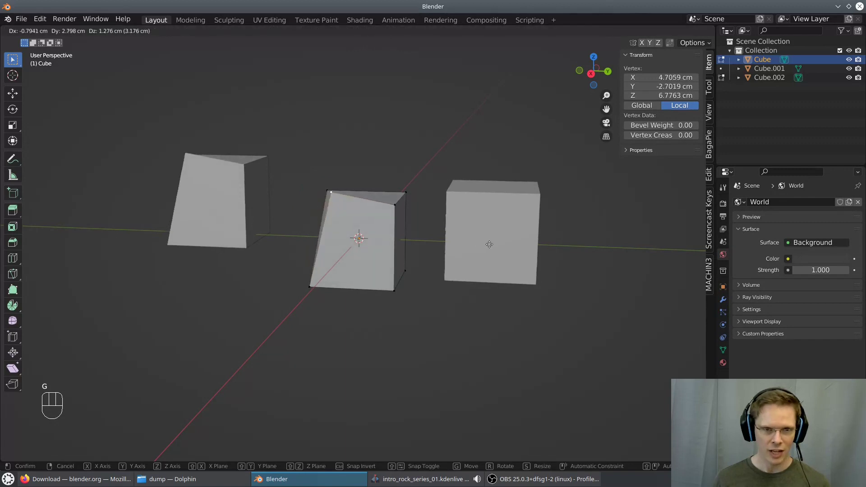
{"action": "right_click", "coordinate": [386, 250]}
{"action": "key", "text": "g"}
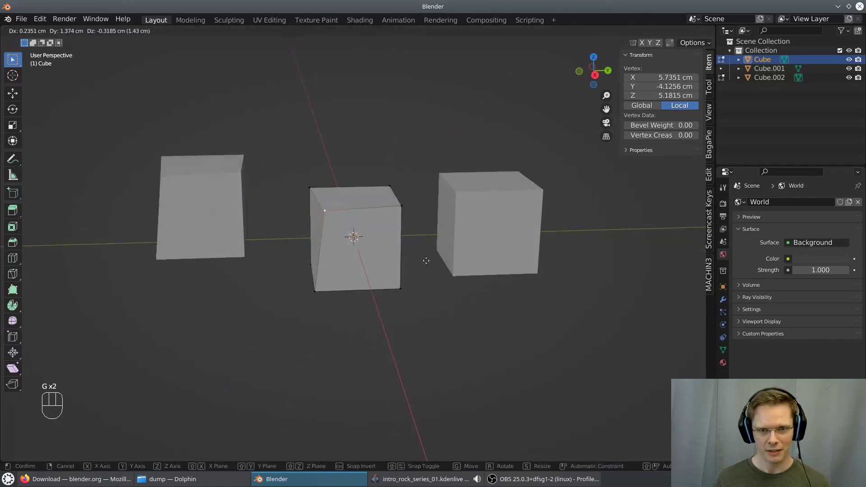
{"action": "left_click", "coordinate": [460, 274]}
{"action": "middle_click_drag", "start_coordinate": [460, 275], "coordinate": [446, 279]}
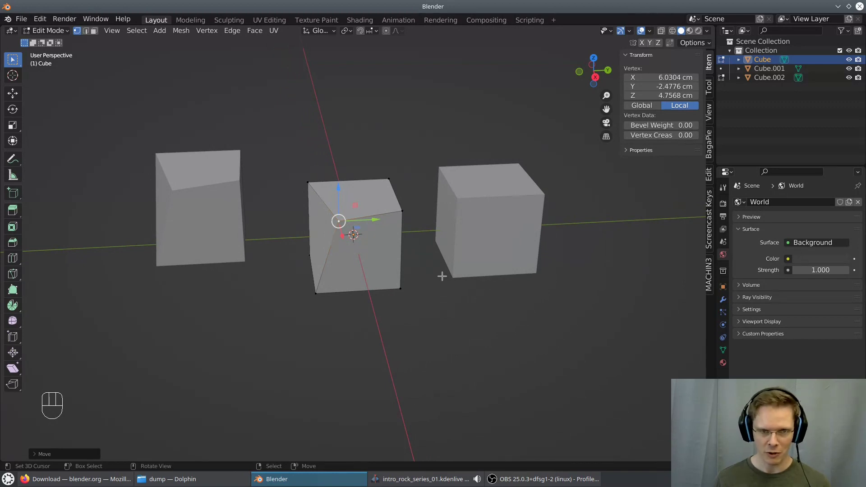
Undo the vertex move, the selections, the switch to Edit Mode and the creation of the linked duplicate
{"action": "key", "text": "ctrl+z"}
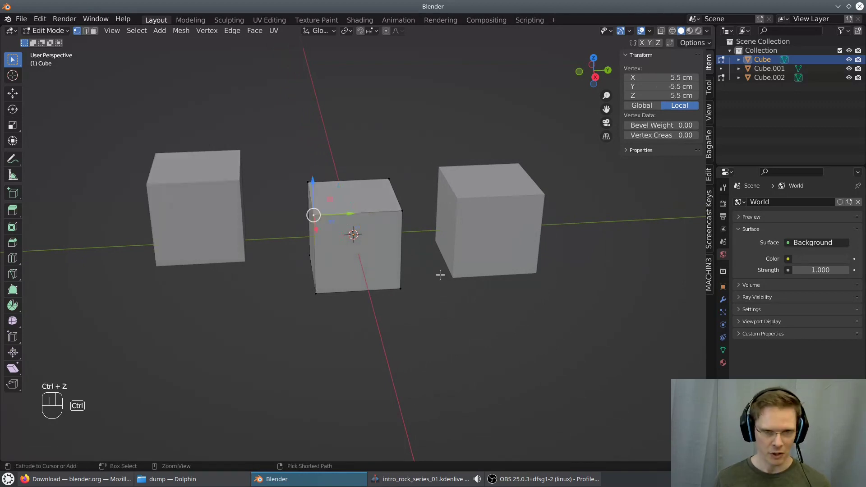
{"action": "key", "text": "ctrl+z"}
{"action": "key", "text": "ctrl+z"}
{"action": "key", "text": "ctrl+z"}
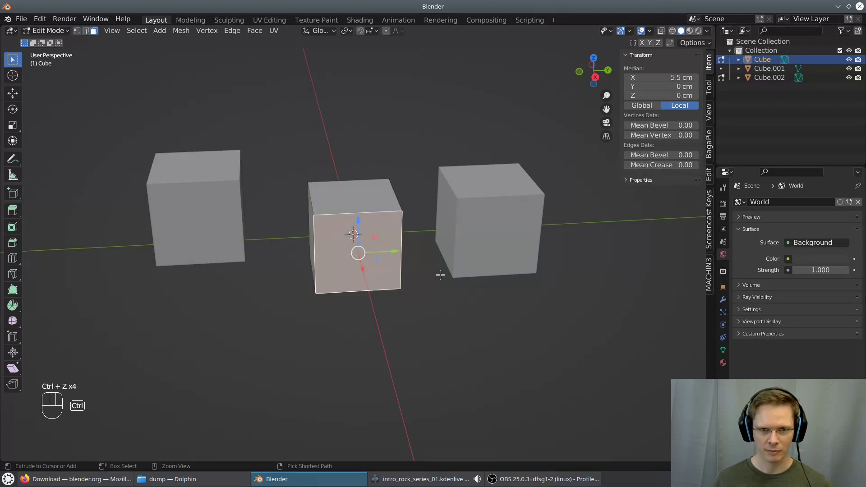
{"action": "key", "text": "ctrl+z"}
{"action": "key", "text": "ctrl+z"}
{"action": "key", "text": "ctrl+z"}
{"action": "key", "text": "ctrl+z"}
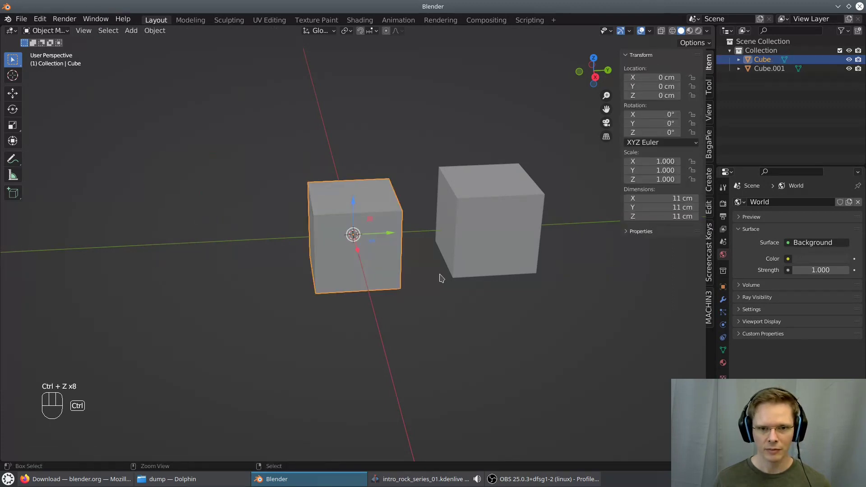
{"action": "key", "text": "ctrl+z"}
Switch the viewport shading to Wireframe and view both cubes up close
{"action": "middle_click_drag", "start_coordinate": [440, 276], "coordinate": [441, 295]}
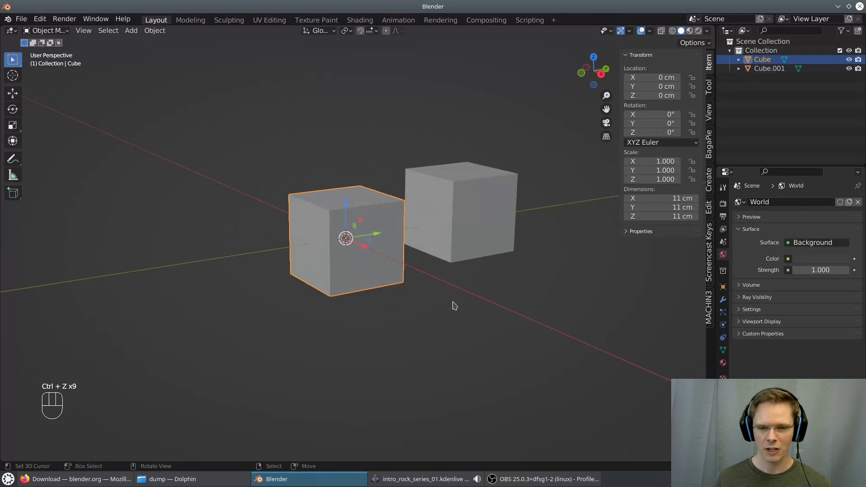
{"action": "scroll", "coordinate": [459, 300], "scroll_direction": "down", "scroll_amount": 4}
{"action": "middle_click_drag", "start_coordinate": [497, 285], "coordinate": [476, 277]}
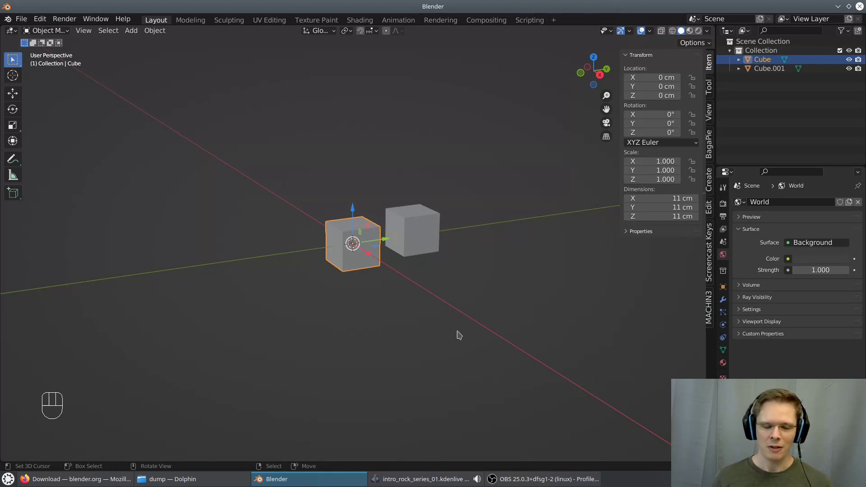
{"action": "middle_click_drag", "start_coordinate": [459, 334], "coordinate": [440, 311], "text": "shift"}
{"action": "mouse_move", "coordinate": [495, 272]}
{"action": "middle_mouse_down"}
{"action": "mouse_move", "coordinate": [380, 264]}
{"action": "mouse_move", "coordinate": [458, 265]}
{"action": "mouse_move", "coordinate": [529, 282]}
{"action": "mouse_move", "coordinate": [496, 278]}
{"action": "middle_mouse_up"}
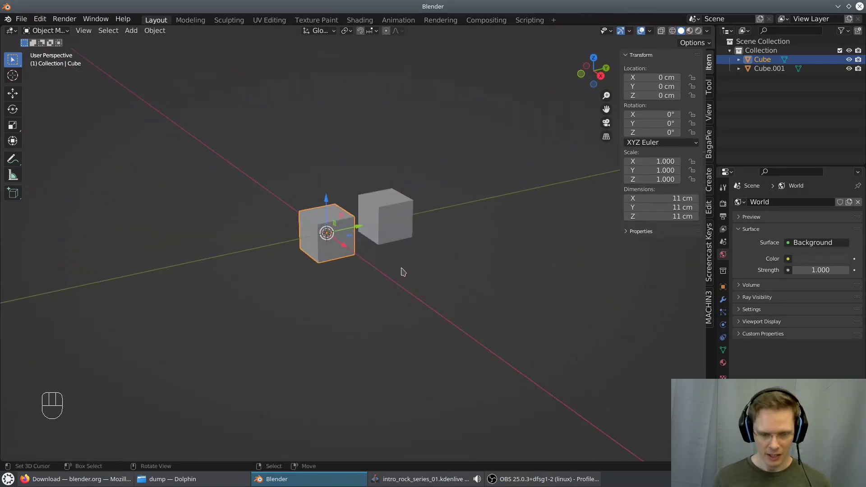
{"action": "key", "text": "z"}
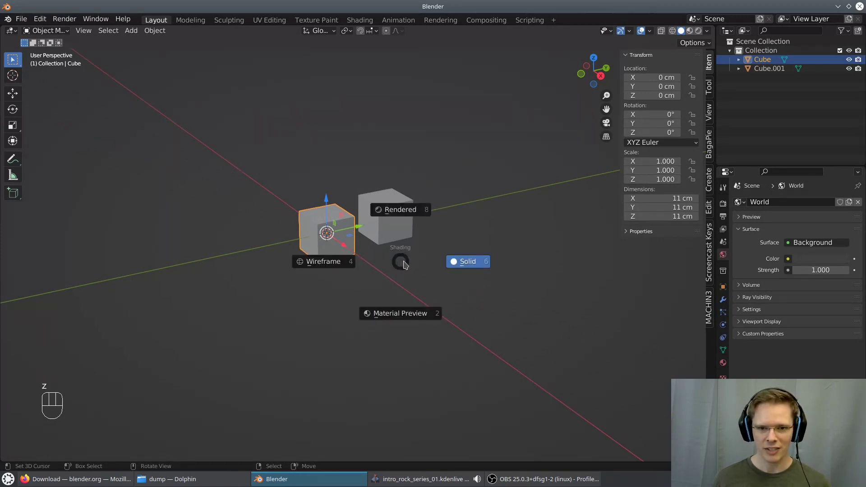
{"action": "left_click", "coordinate": [331, 263]}
{"action": "scroll", "coordinate": [424, 303], "scroll_direction": "up", "scroll_amount": 3}
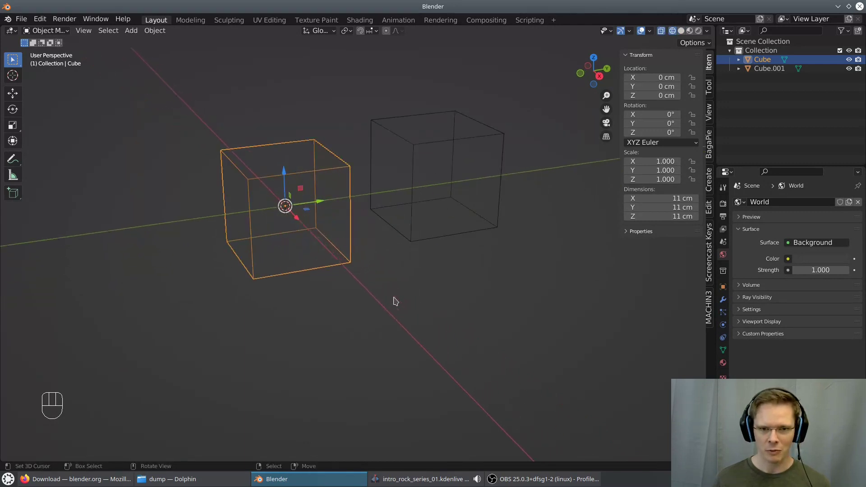
{"action": "middle_click_drag", "start_coordinate": [354, 264], "coordinate": [372, 261]}
Enter Edit Mode on the original cube and switch the viewport shading back to Solid
{"action": "key", "text": "Tab"}
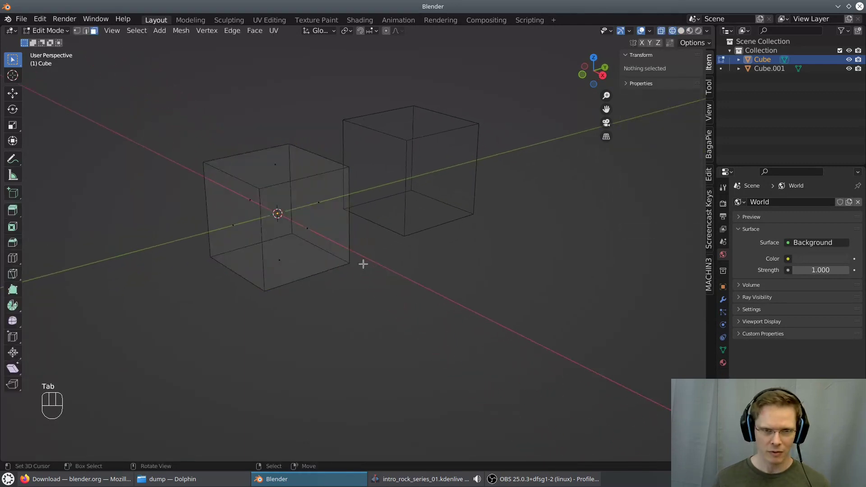
{"action": "key", "text": "Tab"}
{"action": "key", "text": "Tab"}
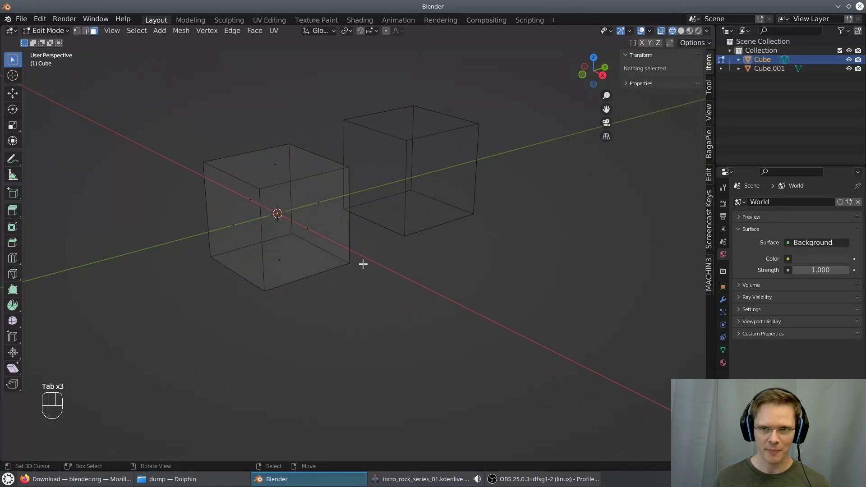
{"action": "middle_click_drag", "start_coordinate": [388, 272], "coordinate": [367, 269]}
{"action": "key", "text": "z"}
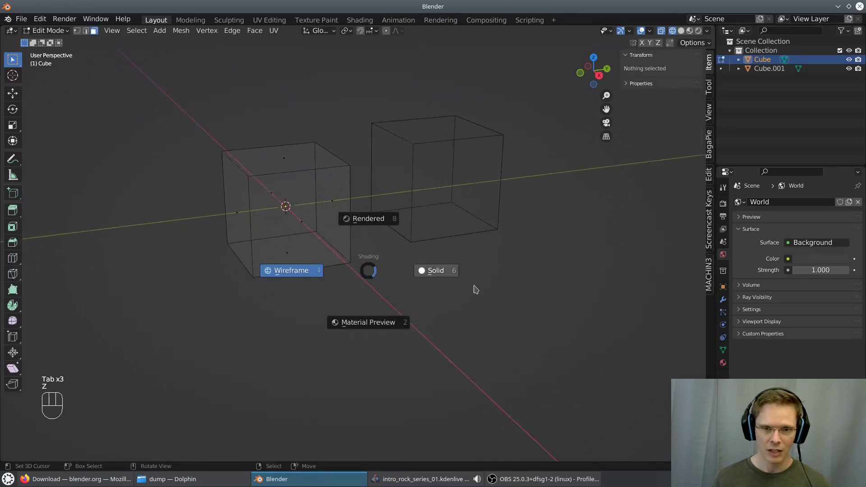
{"action": "left_click", "coordinate": [445, 274]}
{"action": "middle_click_drag", "start_coordinate": [446, 274], "coordinate": [367, 271]}
{"action": "key", "text": "Tab"}
{"action": "key", "text": "Tab"}
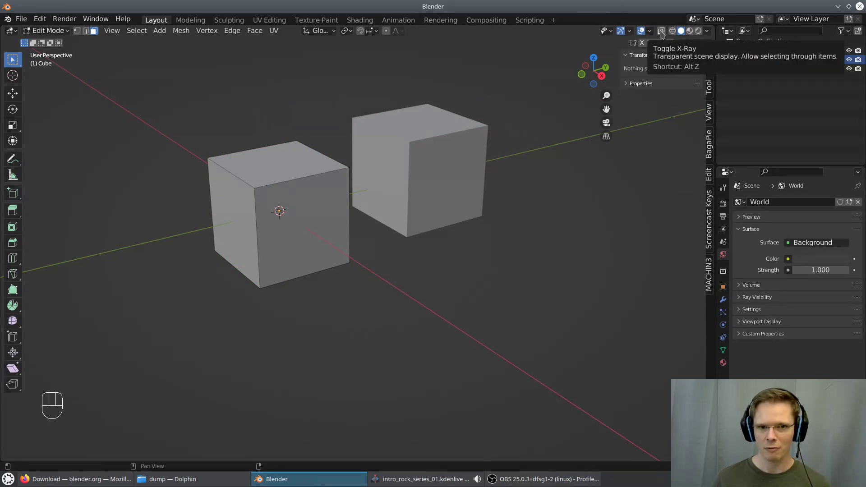
Turn on X-Ray and select the cube's positive Y face, positive X face and top face one after another
{"action": "left_click", "coordinate": [661, 32]}
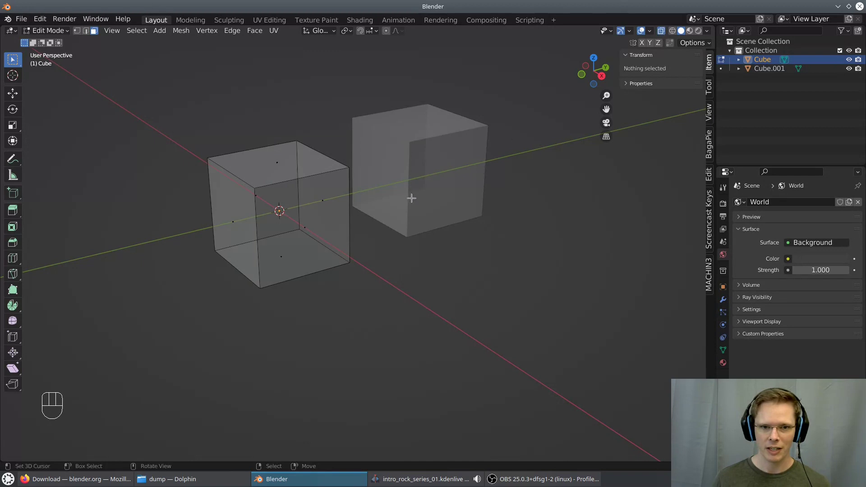
{"action": "middle_click_drag", "start_coordinate": [412, 198], "coordinate": [413, 199]}
{"action": "left_click", "coordinate": [302, 226]}
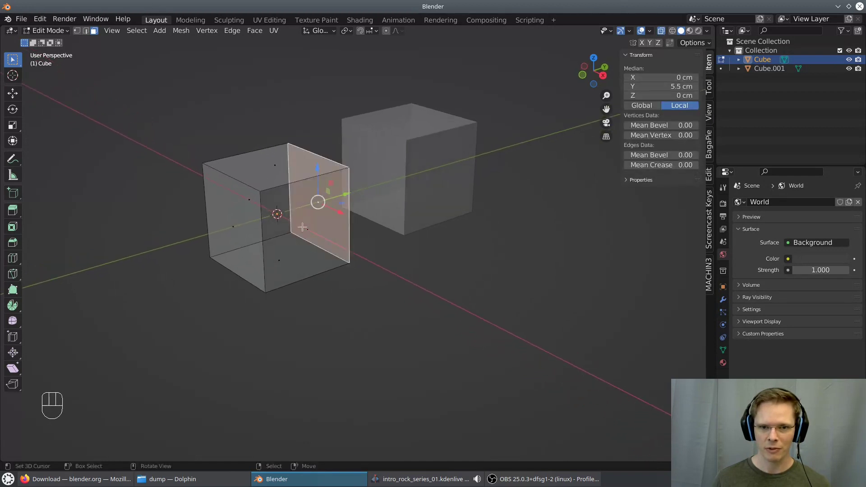
{"action": "left_click", "coordinate": [310, 230]}
{"action": "middle_click_drag", "start_coordinate": [326, 199], "coordinate": [301, 180]}
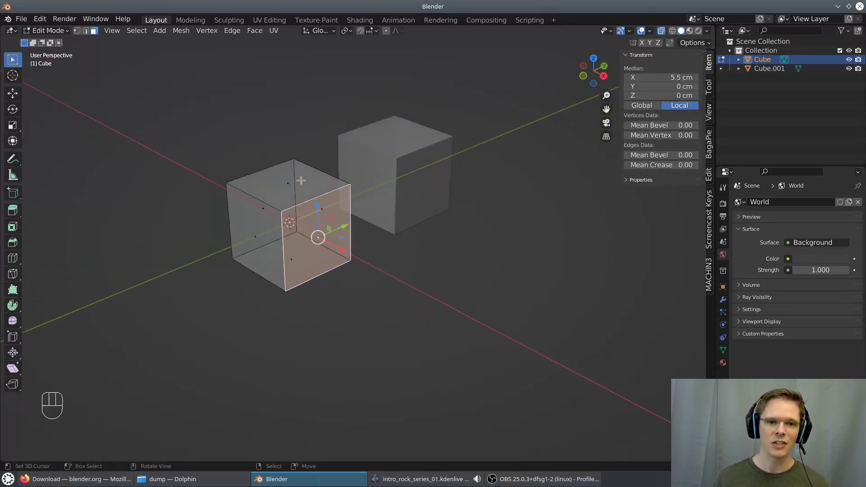
{"action": "left_click", "coordinate": [284, 182]}
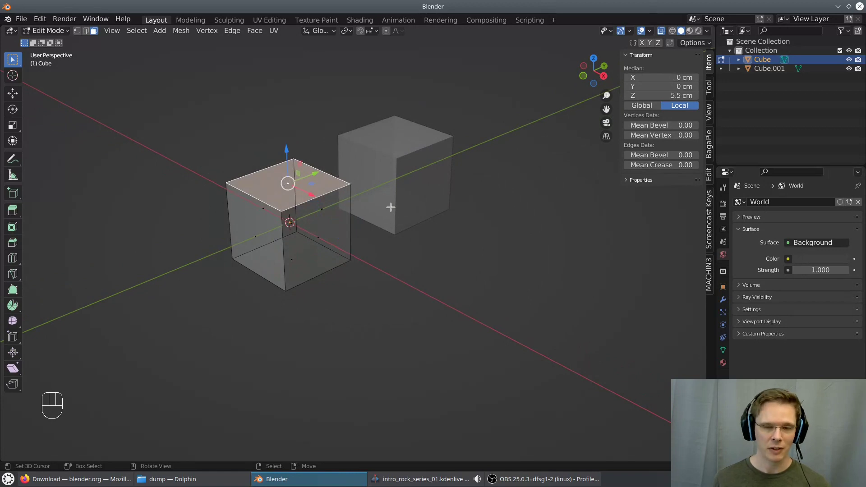
Turn off X-Ray and return the cube to Object Mode
{"action": "middle_click_drag", "start_coordinate": [391, 207], "coordinate": [405, 194]}
{"action": "left_click", "coordinate": [661, 31]}
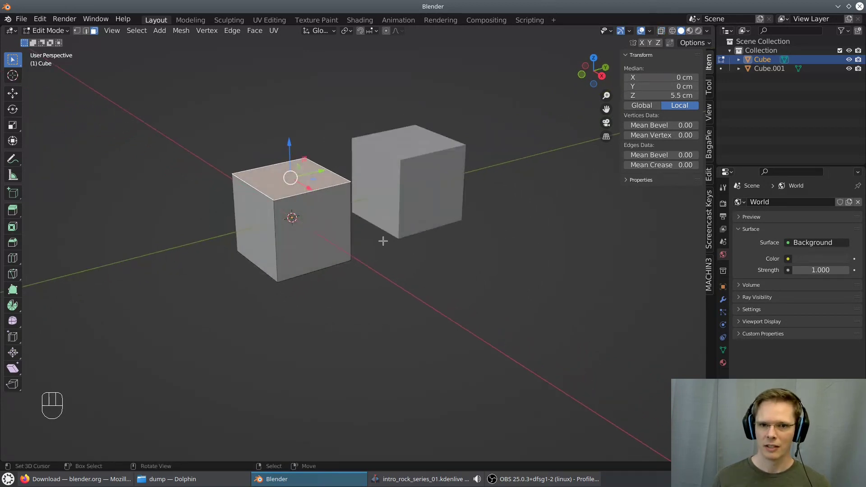
{"action": "middle_click_drag", "start_coordinate": [383, 241], "coordinate": [438, 223]}
{"action": "key", "text": "Tab"}
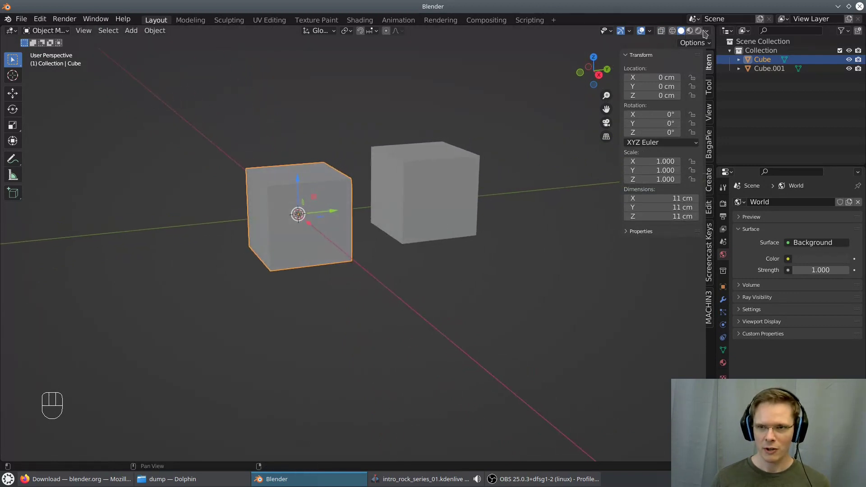
View the cubes in Wireframe, Solid and Material Preview shading in turn
{"action": "left_click", "coordinate": [674, 30]}
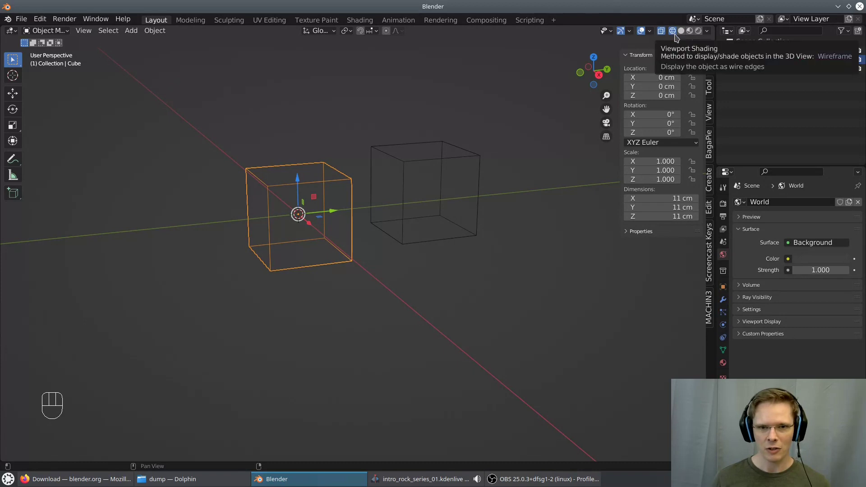
{"action": "left_click", "coordinate": [681, 31]}
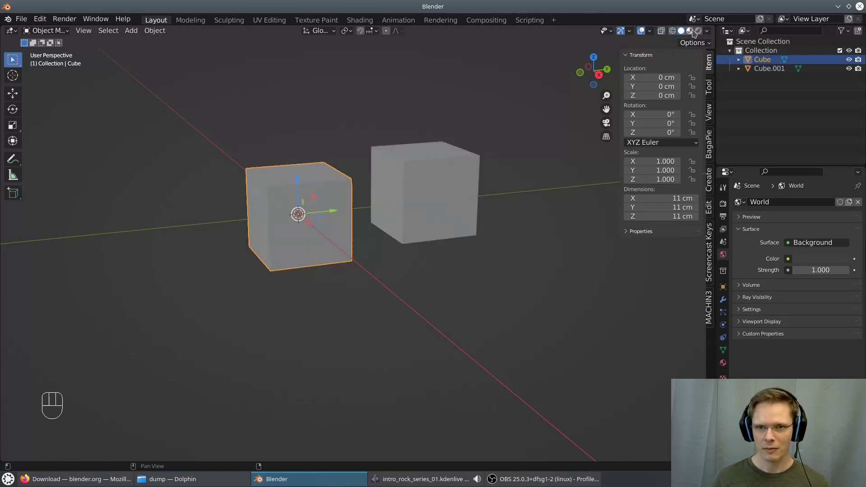
{"action": "left_click", "coordinate": [691, 31]}
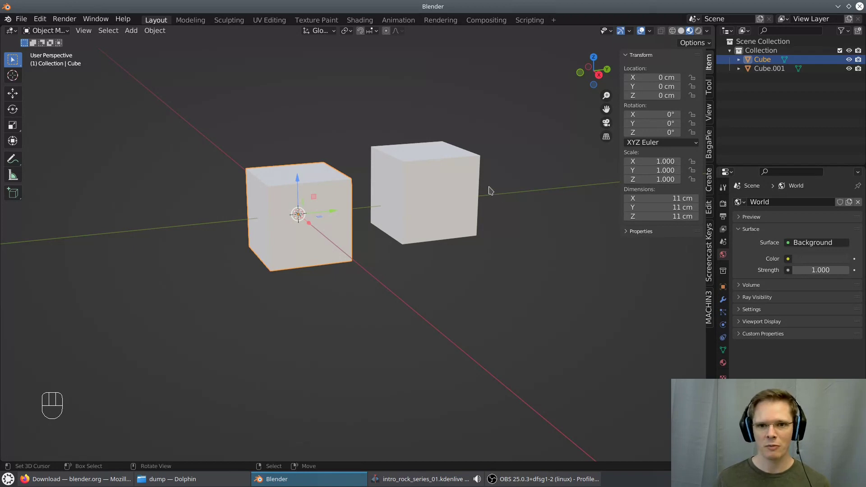
{"action": "mouse_move", "coordinate": [491, 190]}
{"action": "middle_mouse_down"}
{"action": "mouse_move", "coordinate": [504, 201]}
{"action": "mouse_move", "coordinate": [483, 199]}
{"action": "middle_mouse_up"}
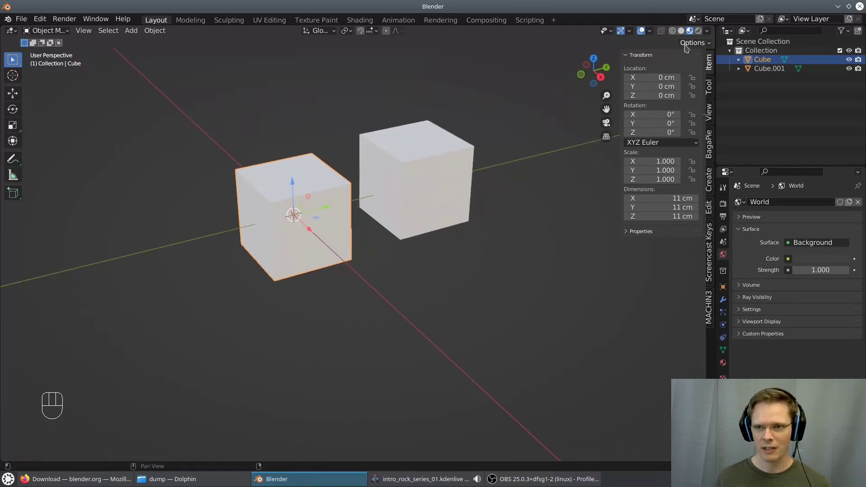
Switch the viewport shading to Rendered and view the cubes from another angle
{"action": "left_click", "coordinate": [698, 30]}
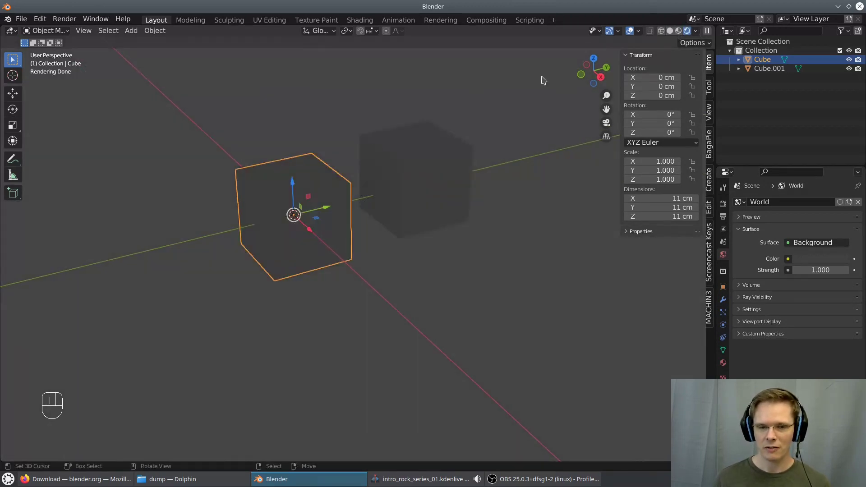
{"action": "middle_click_drag", "start_coordinate": [389, 161], "coordinate": [428, 197], "text": "shift"}
{"action": "middle_click_drag", "start_coordinate": [474, 213], "coordinate": [469, 196]}
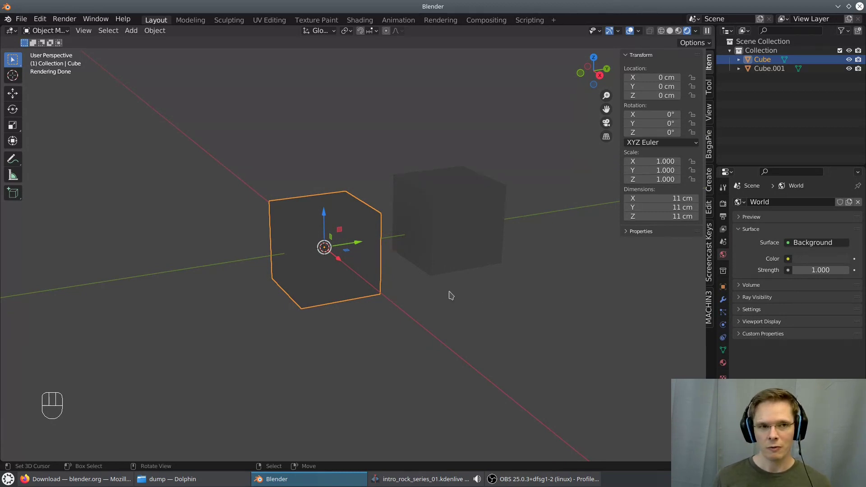
Open the render settings, check the available render engines, and choose GPU Compute as the Cycles device
{"action": "left_click", "coordinate": [723, 205]}
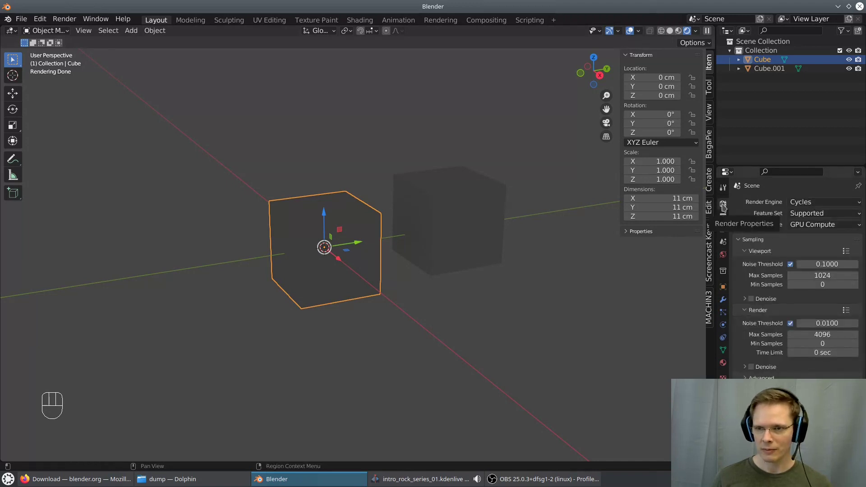
{"action": "left_click", "coordinate": [826, 203]}
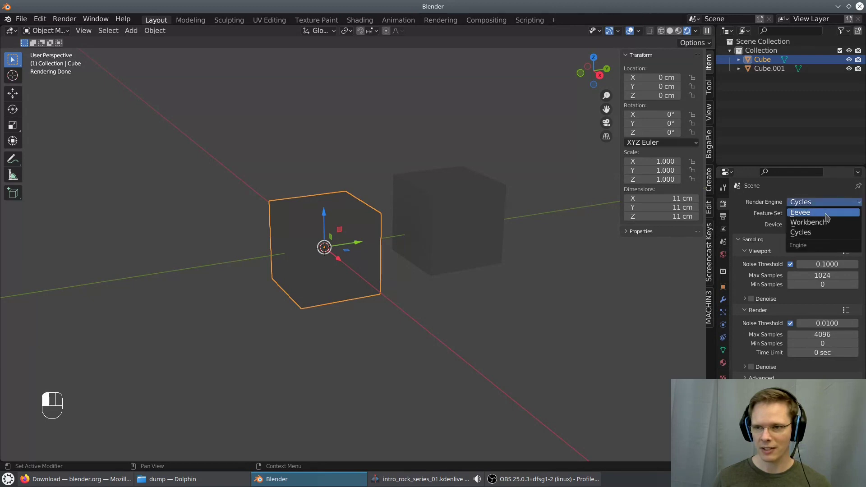
{"action": "left_click", "coordinate": [824, 203]}
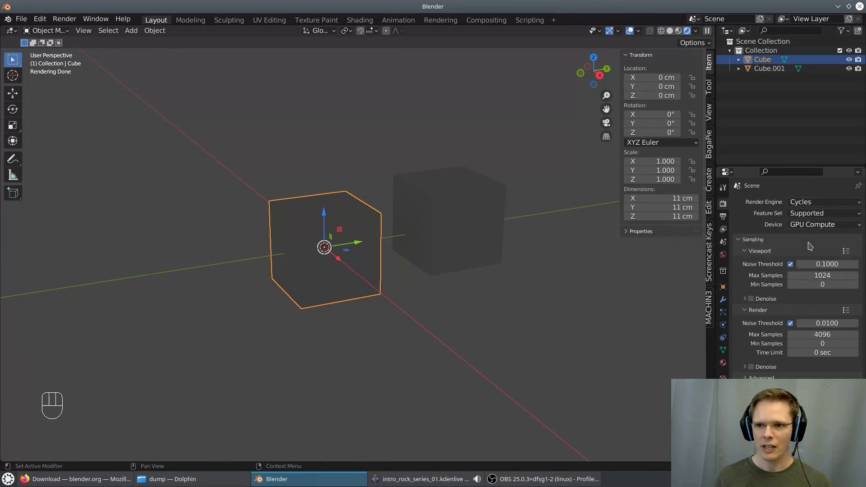
{"action": "left_click", "coordinate": [827, 226]}
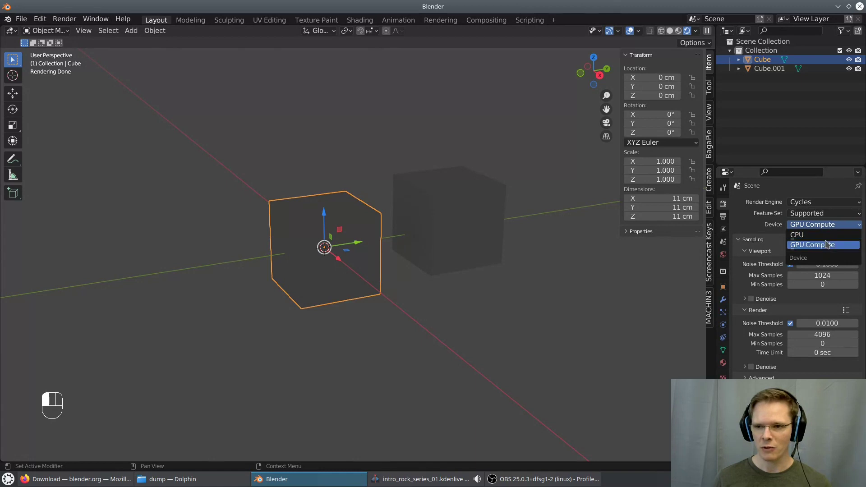
{"action": "left_click", "coordinate": [827, 245]}
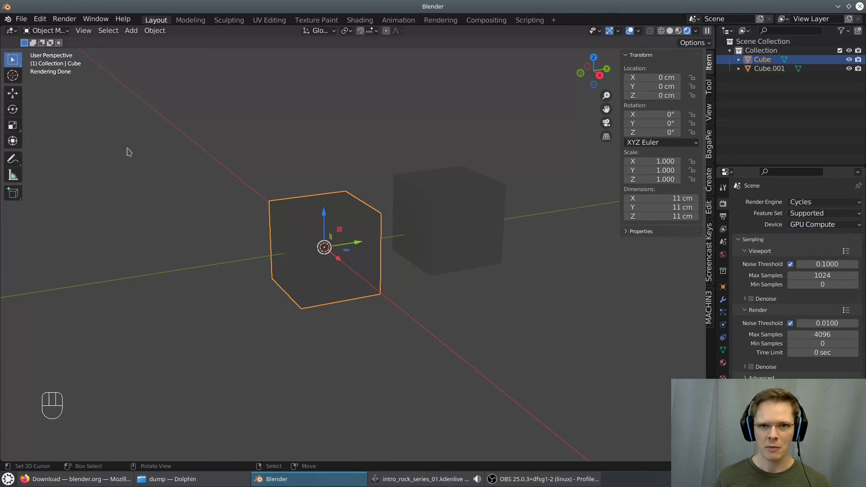
Check the Cycles render devices under the System preferences, and close the Preferences window
{"action": "left_click", "coordinate": [21, 19]}
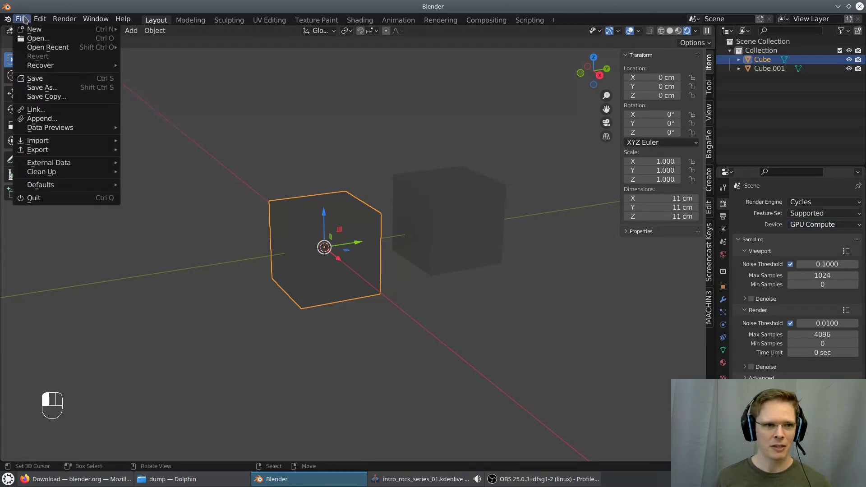
{"action": "mouse_move", "coordinate": [40, 19]}
{"action": "left_click", "coordinate": [71, 149]}
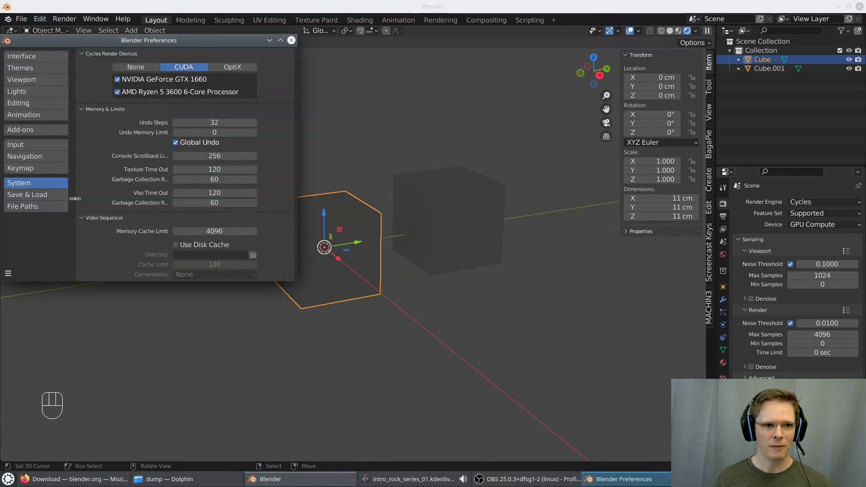
{"action": "left_click_drag", "start_coordinate": [76, 41], "coordinate": [116, 61]}
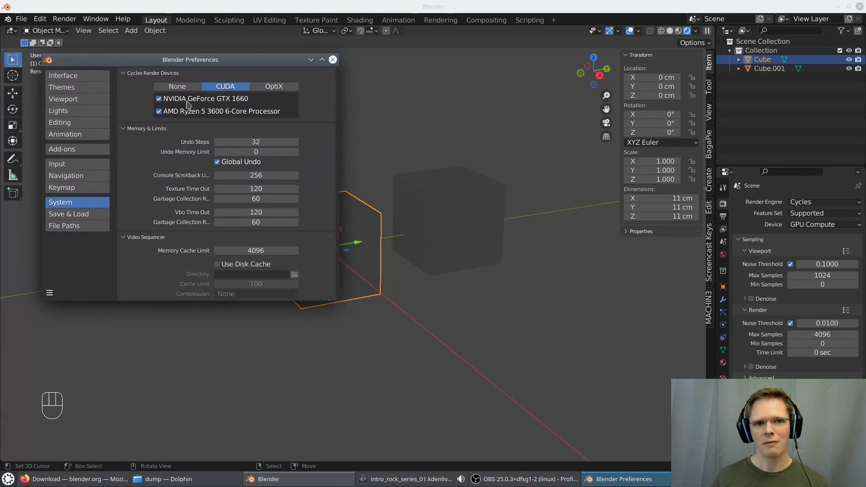
{"action": "left_click", "coordinate": [332, 60]}
Review the Cycles device choices, keeping GPU Compute, and inspect the two cubes in the rendered viewport from other angles
{"action": "middle_click_drag", "start_coordinate": [491, 281], "coordinate": [495, 279]}
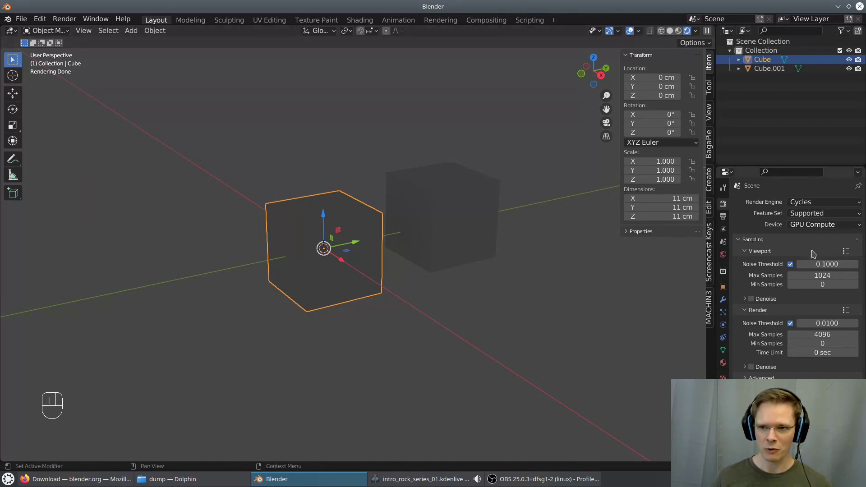
{"action": "left_click", "coordinate": [818, 226]}
{"action": "left_click", "coordinate": [819, 225]}
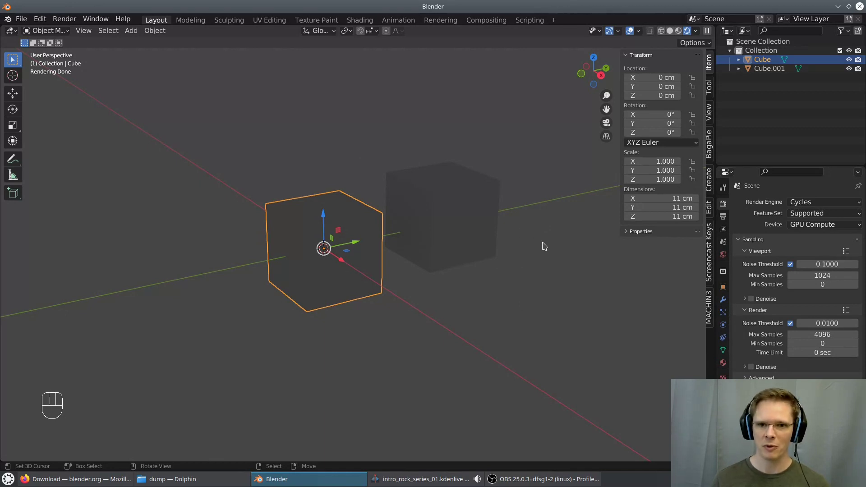
{"action": "middle_click_drag", "start_coordinate": [541, 245], "coordinate": [532, 241]}
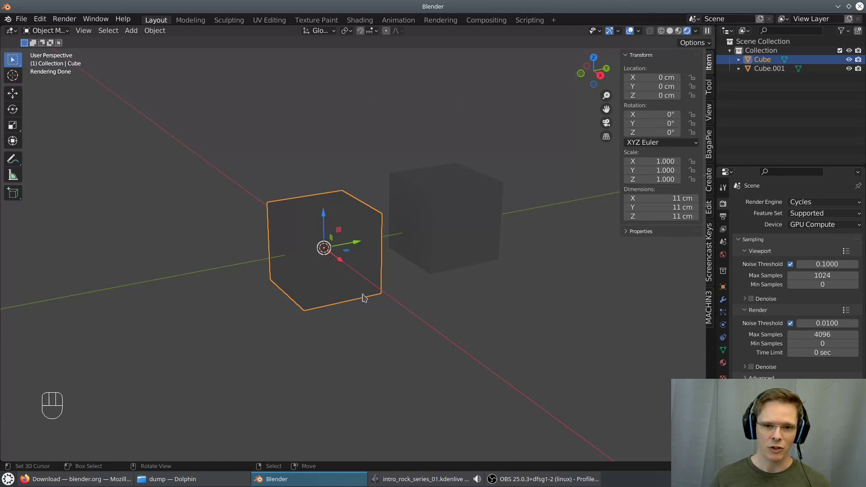
{"action": "middle_click_drag", "start_coordinate": [371, 271], "coordinate": [352, 243]}
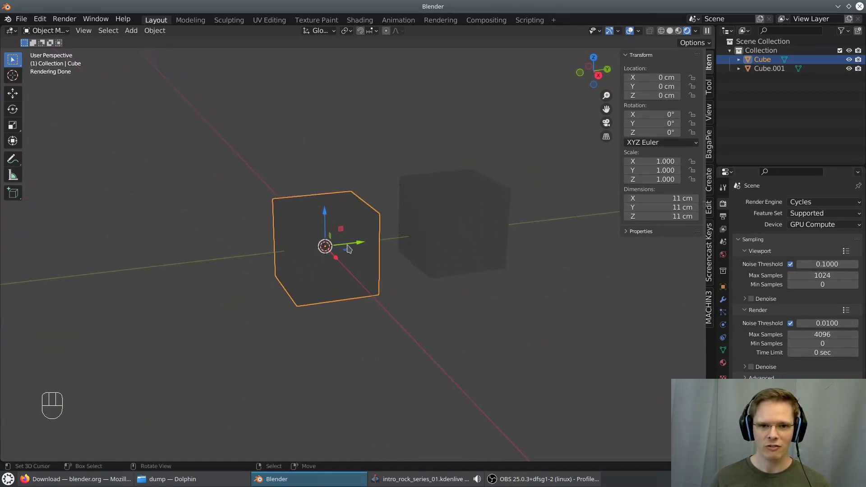
{"action": "scroll", "coordinate": [383, 268], "scroll_direction": "down", "scroll_amount": 4}
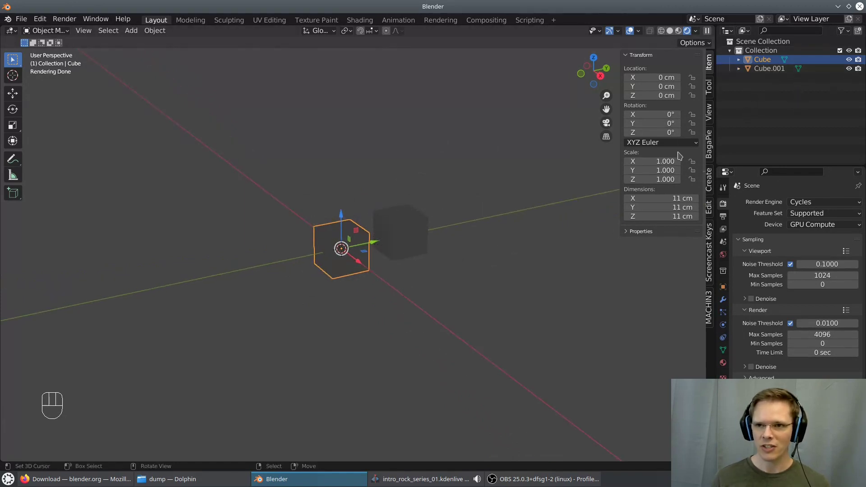
Create a new collection nested inside Collection in the Outliner
{"action": "left_click", "coordinate": [761, 52]}
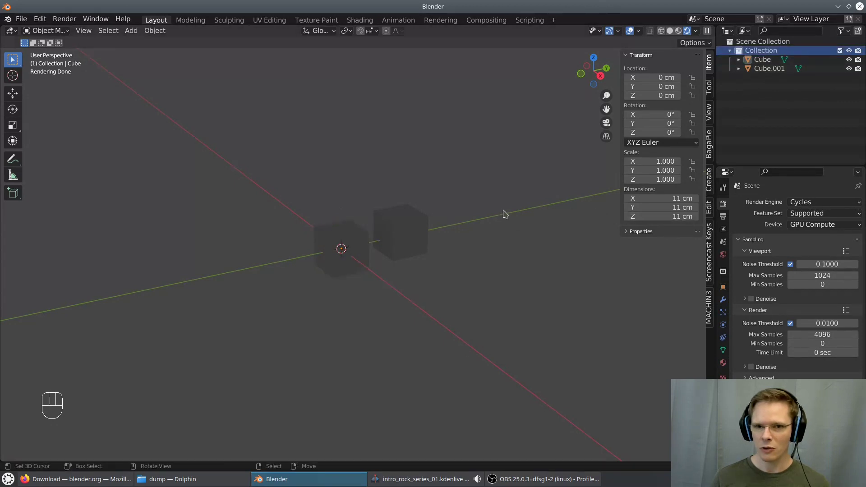
{"action": "right_click", "coordinate": [761, 52]}
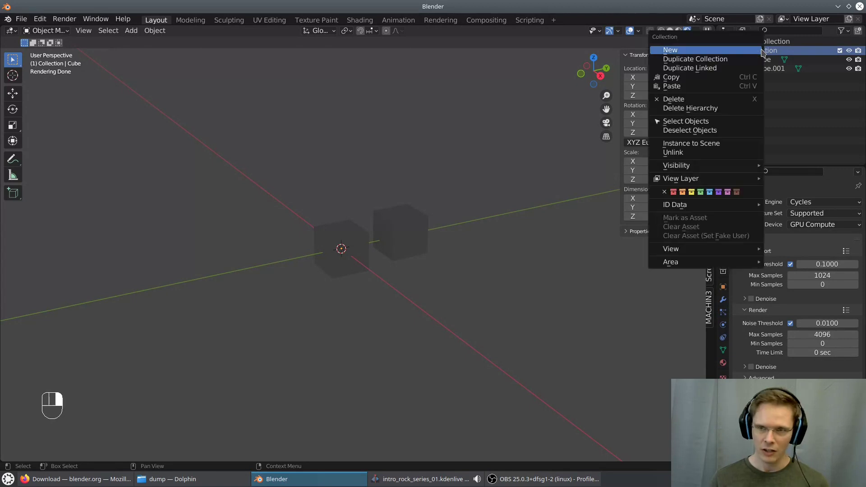
{"action": "left_click", "coordinate": [763, 49]}
{"action": "left_click", "coordinate": [763, 60]}
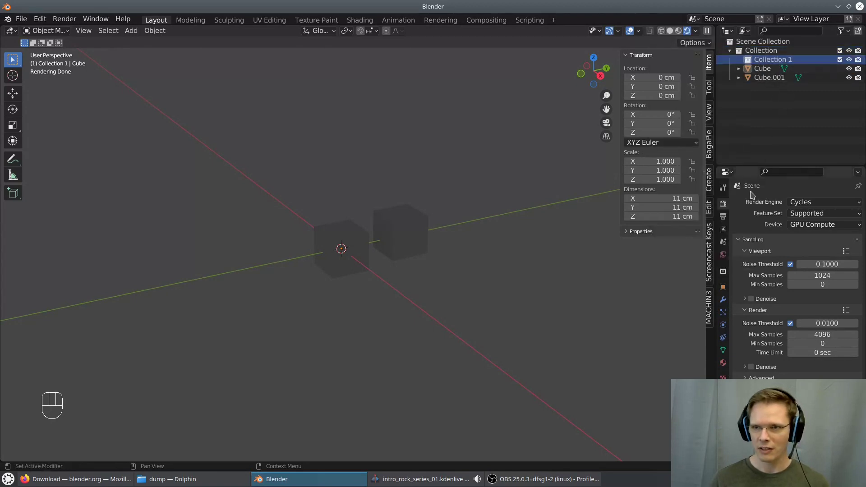
Move Cube into Collection 1 in the Outliner and select Cube.001
{"action": "left_click_drag", "start_coordinate": [769, 60], "coordinate": [766, 42]}
{"action": "left_click_drag", "start_coordinate": [769, 79], "coordinate": [768, 55]}
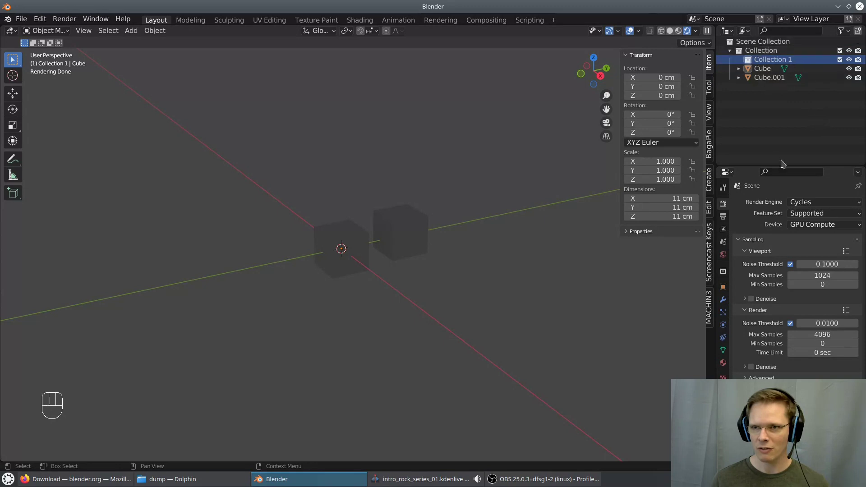
{"action": "left_click", "coordinate": [762, 69]}
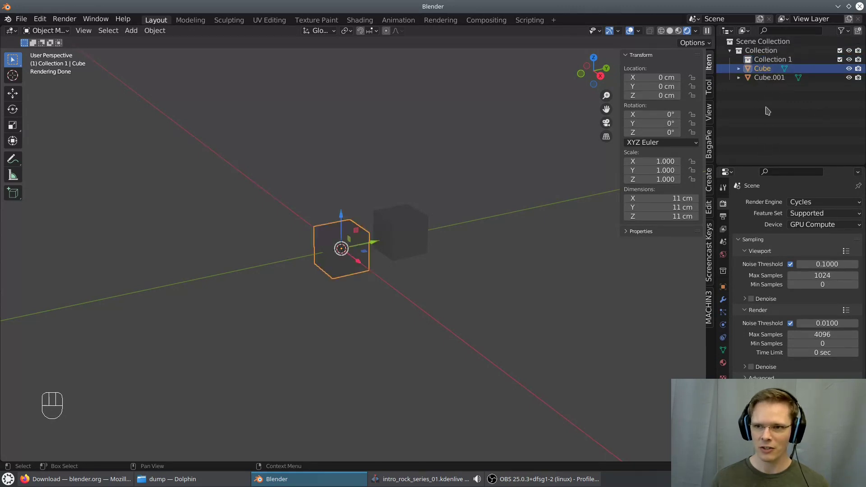
{"action": "left_click_drag", "start_coordinate": [763, 71], "coordinate": [769, 50]}
{"action": "left_click", "coordinate": [775, 77]}
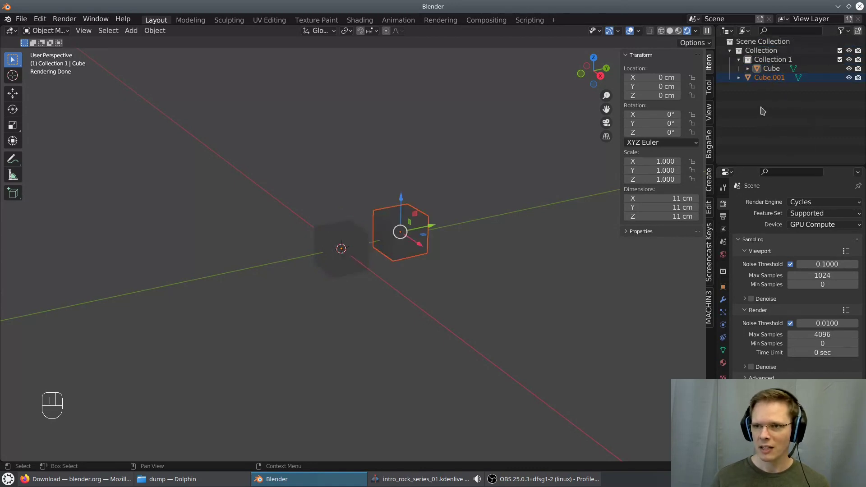
Hide and show Collection 1 in the viewport, and turn its render visibility off and on again
{"action": "left_click", "coordinate": [850, 60]}
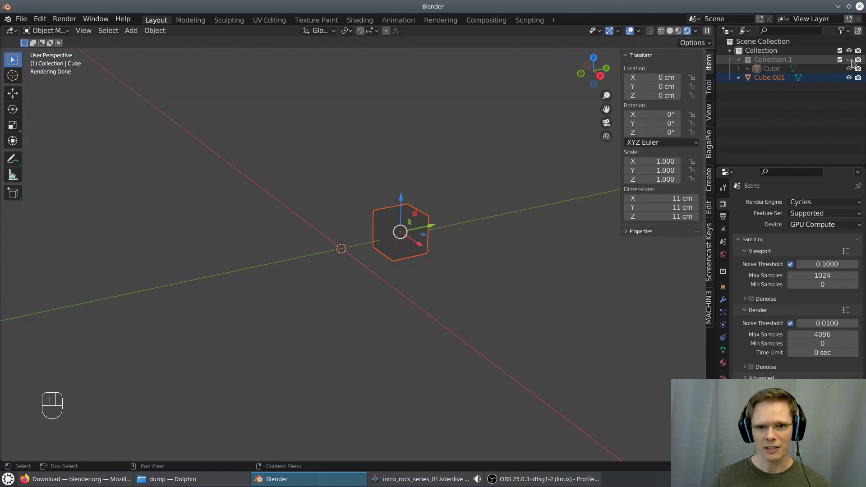
{"action": "left_click", "coordinate": [849, 59]}
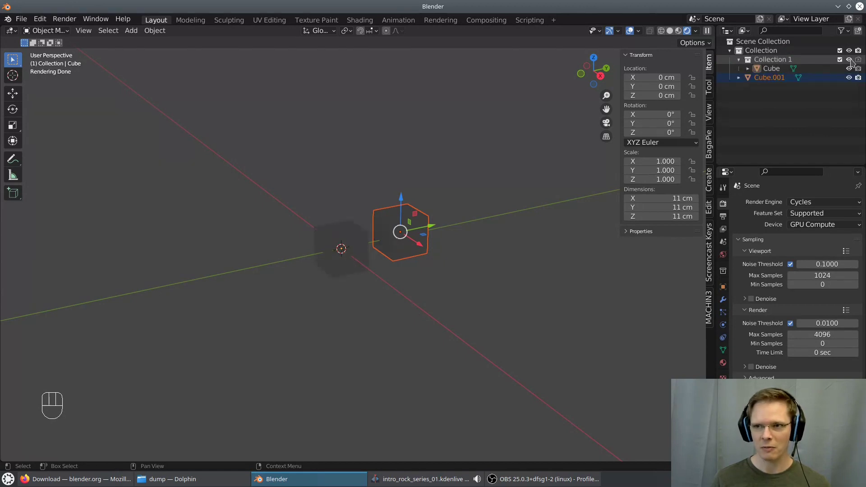
{"action": "left_click", "coordinate": [858, 60]}
{"action": "left_click", "coordinate": [858, 59]}
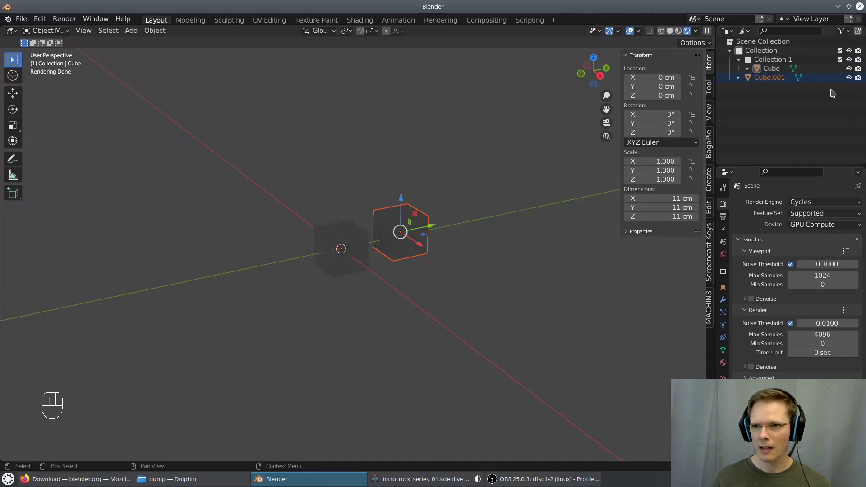
Toggle the viewport visibility of Cube.001 off and on several times, leaving it shown
{"action": "left_click", "coordinate": [853, 77]}
{"action": "left_click", "coordinate": [850, 77]}
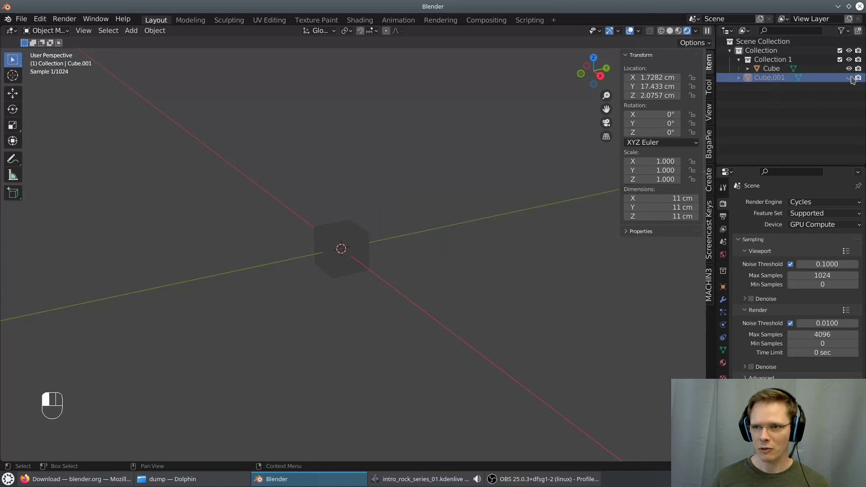
{"action": "left_click", "coordinate": [850, 77]}
{"action": "left_click", "coordinate": [850, 78]}
{"action": "left_click", "coordinate": [849, 77]}
{"action": "left_click", "coordinate": [850, 77]}
{"action": "left_click", "coordinate": [850, 78]}
{"action": "left_click", "coordinate": [850, 77]}
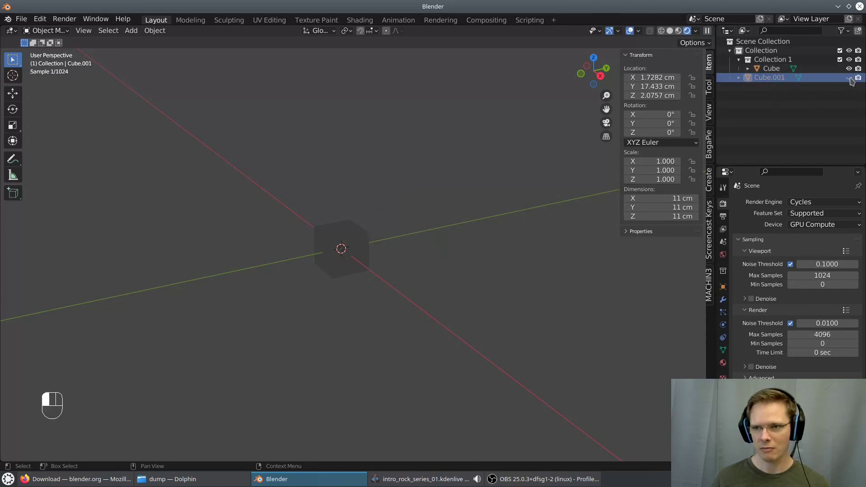
{"action": "left_click", "coordinate": [850, 78]}
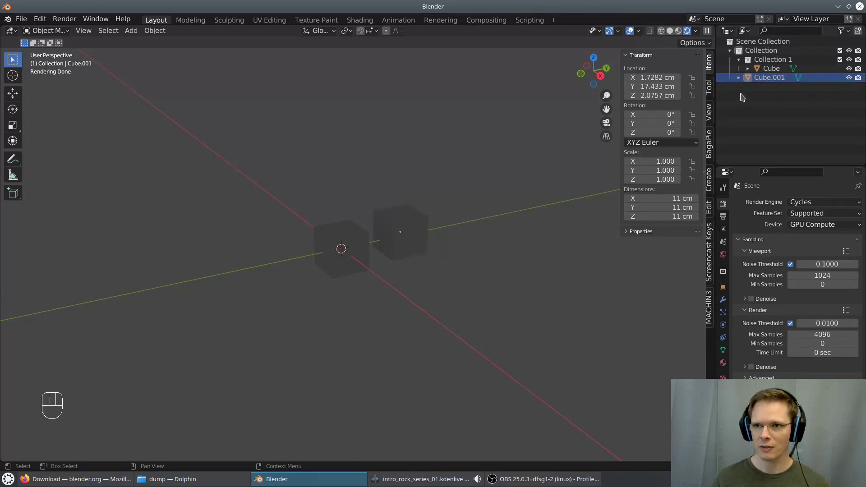
Select Cube.001 and expand its Outliner entry to view the mesh data, collapsing it again
{"action": "left_click", "coordinate": [756, 78]}
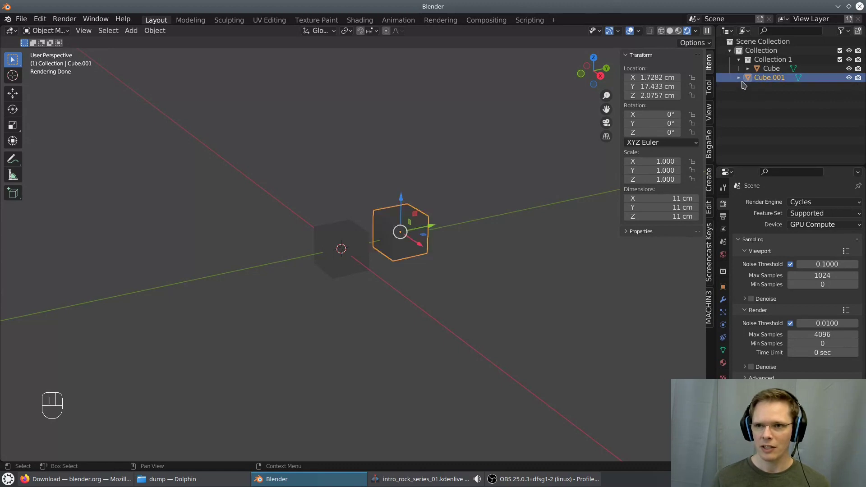
{"action": "left_click", "coordinate": [739, 78]}
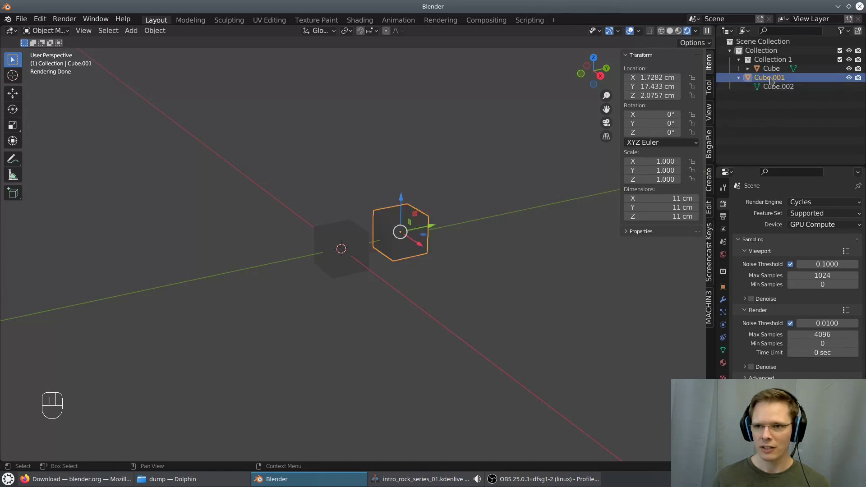
{"action": "left_click", "coordinate": [739, 78]}
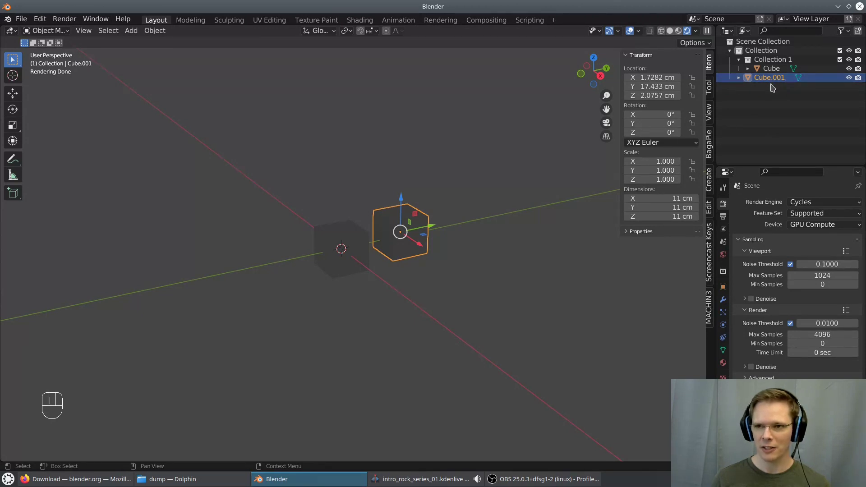
Move Cube.001 along the Y axis to about -18.45 cm, past Cube, and add Cube to the selection
{"action": "middle_click_drag", "start_coordinate": [499, 238], "coordinate": [470, 237]}
{"action": "left_click_drag", "start_coordinate": [444, 239], "coordinate": [307, 248]}
{"action": "middle_click_drag", "start_coordinate": [364, 299], "coordinate": [400, 282]}
{"action": "left_click", "coordinate": [350, 255], "text": "shift"}
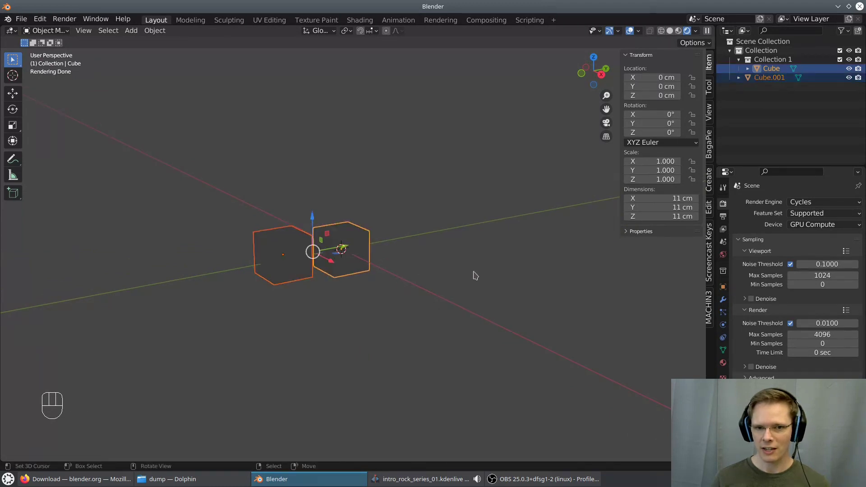
Duplicate Cube twice, placing one copy beside it at Y about 15.2 cm and the other above it at Z about 19.9 cm
{"action": "middle_click_drag", "start_coordinate": [519, 273], "coordinate": [483, 275]}
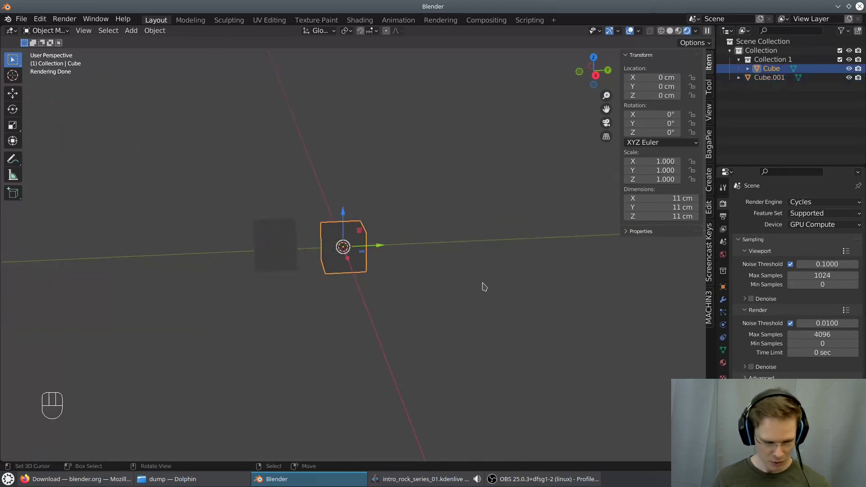
{"action": "key", "text": "shift+d"}
{"action": "left_click", "coordinate": [483, 278]}
{"action": "key", "text": "shift+d"}
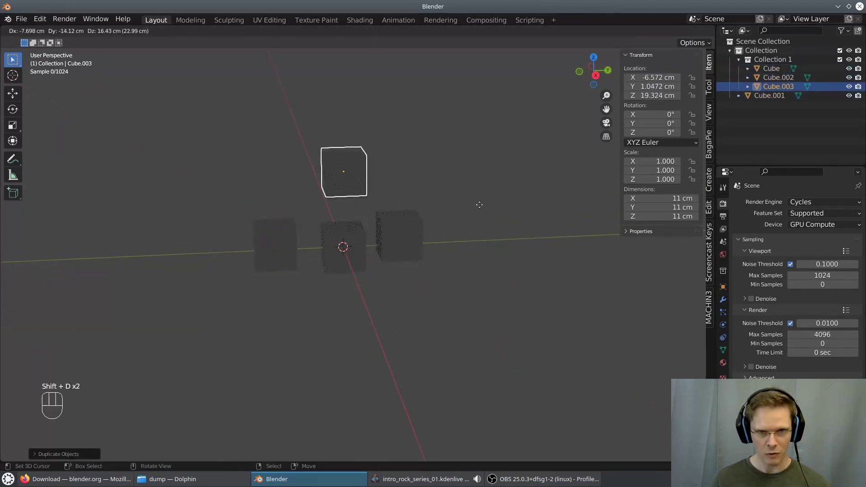
{"action": "left_click", "coordinate": [480, 205]}
Add all four cubes to one selection, picking the upper cube last so it is the active object
{"action": "left_click", "coordinate": [396, 252]}
{"action": "left_click", "coordinate": [357, 239], "text": "shift"}
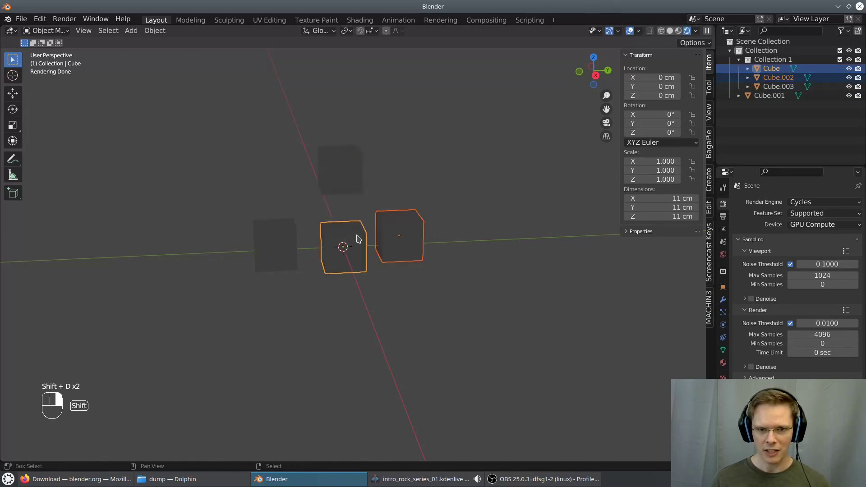
{"action": "left_click", "coordinate": [299, 244], "text": "shift"}
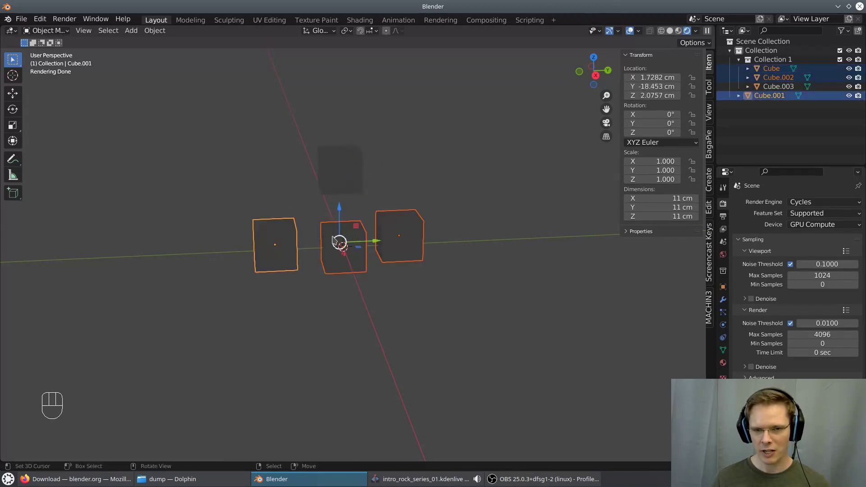
{"action": "mouse_move", "coordinate": [342, 244]}
{"action": "middle_mouse_down"}
{"action": "mouse_move", "coordinate": [348, 229]}
{"action": "mouse_move", "coordinate": [352, 239]}
{"action": "middle_mouse_up"}
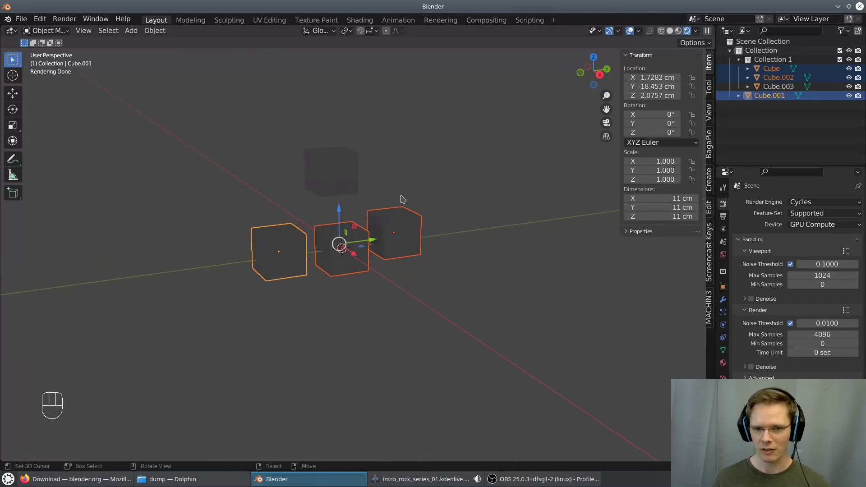
{"action": "left_click", "coordinate": [342, 171], "text": "shift"}
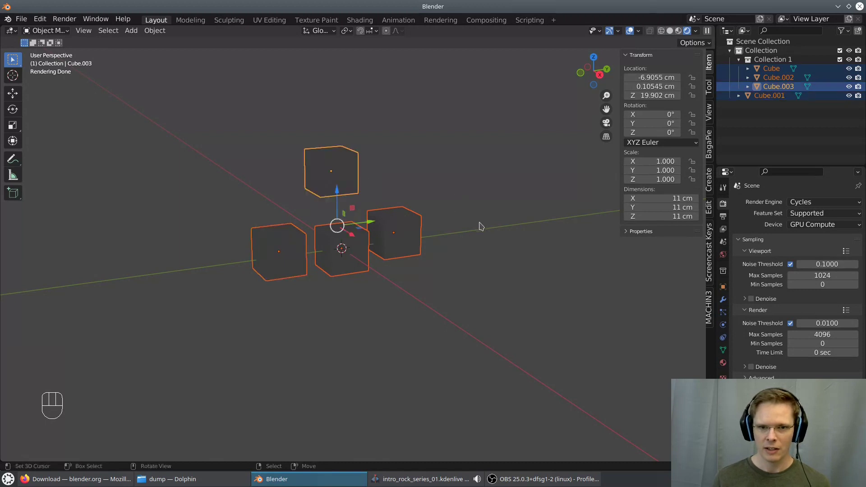
{"action": "middle_click_drag", "start_coordinate": [480, 226], "coordinate": [506, 167]}
{"action": "scroll", "coordinate": [391, 178], "scroll_direction": "up", "scroll_amount": 4}
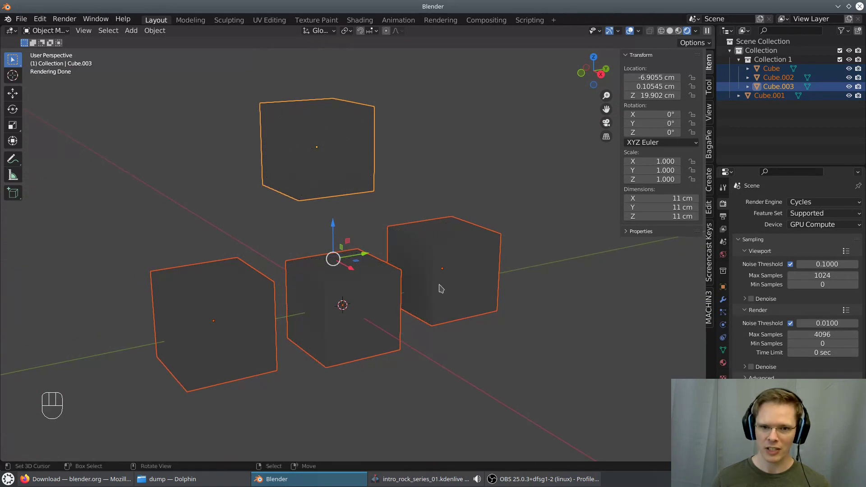
{"action": "middle_click_drag", "start_coordinate": [564, 277], "coordinate": [515, 272]}
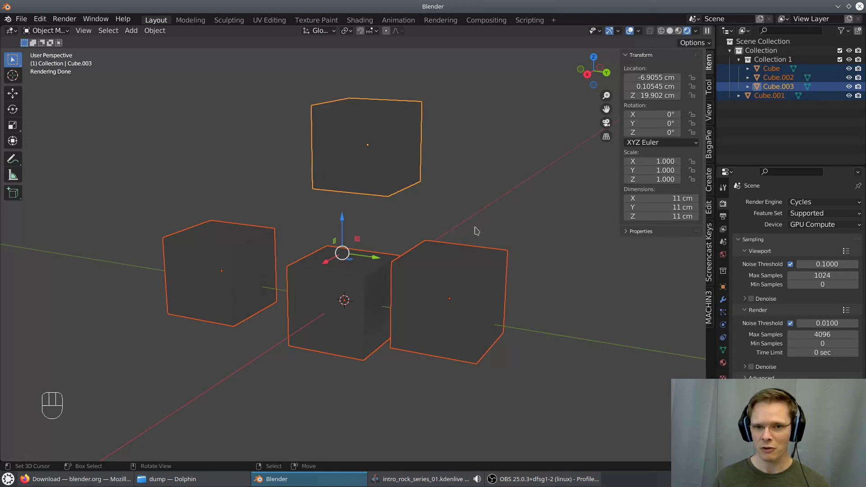
Offset the cubes from each other along the X axis, placing the upper cube at X about -11.37 cm
{"action": "middle_click_drag", "start_coordinate": [552, 246], "coordinate": [464, 234]}
{"action": "left_click", "coordinate": [434, 180]}
{"action": "middle_click_drag", "start_coordinate": [432, 209], "coordinate": [373, 270]}
{"action": "left_click", "coordinate": [379, 262]}
{"action": "left_click_drag", "start_coordinate": [327, 296], "coordinate": [368, 297]}
{"action": "right_click", "coordinate": [349, 227]}
{"action": "left_click_drag", "start_coordinate": [325, 235], "coordinate": [352, 240]}
Select the four offset cubes together again and make the upper one, Cube.003, the active object
{"action": "left_click", "coordinate": [460, 159]}
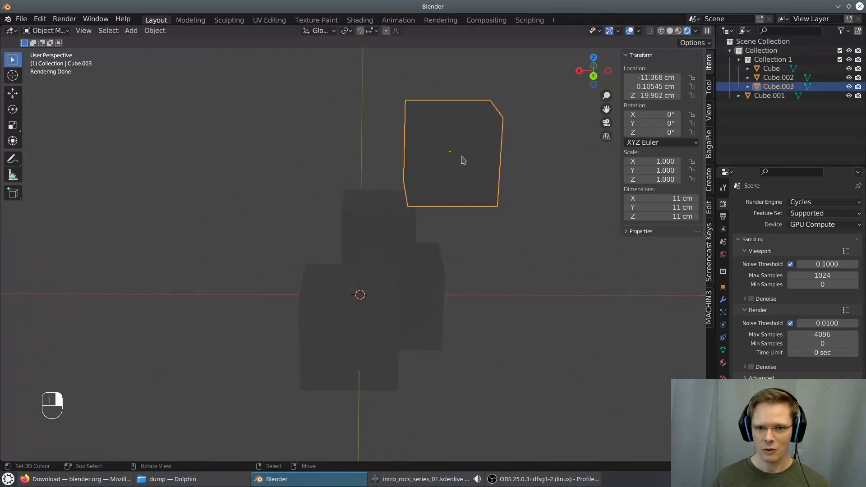
{"action": "left_click", "coordinate": [372, 213], "text": "shift"}
{"action": "left_click", "coordinate": [423, 263], "text": "shift"}
{"action": "left_click", "coordinate": [354, 296], "text": "shift"}
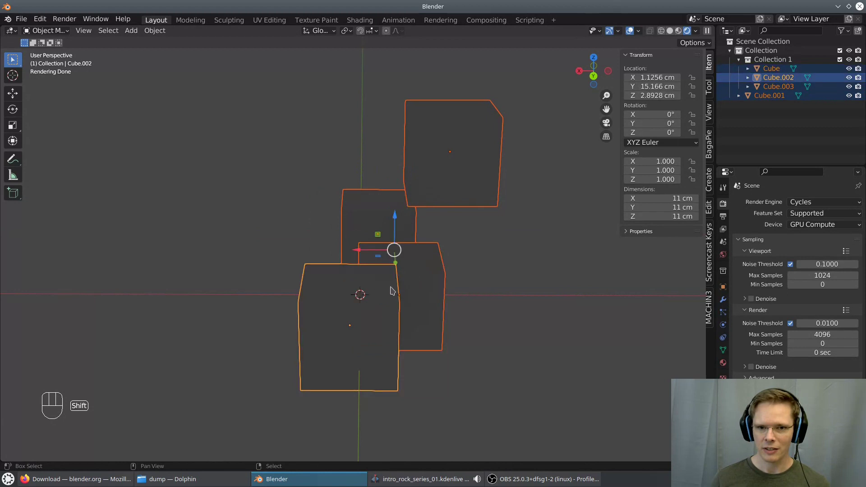
{"action": "left_click", "coordinate": [465, 163], "text": "shift"}
{"action": "mouse_move", "coordinate": [453, 237]}
{"action": "middle_mouse_down"}
{"action": "mouse_move", "coordinate": [478, 242]}
{"action": "mouse_move", "coordinate": [450, 234]}
{"action": "middle_mouse_up"}
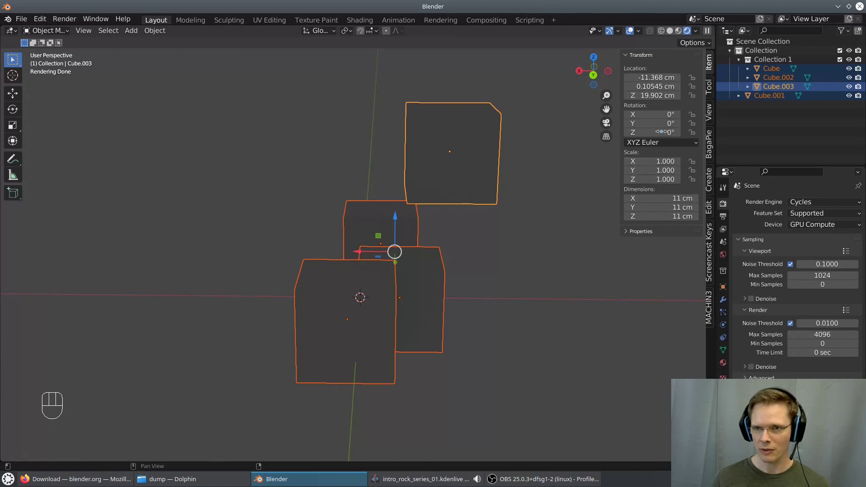
Copy only the X location of the active upper cube to all the other selected cubes
{"action": "left_click_drag", "start_coordinate": [616, 99], "coordinate": [601, 97]}
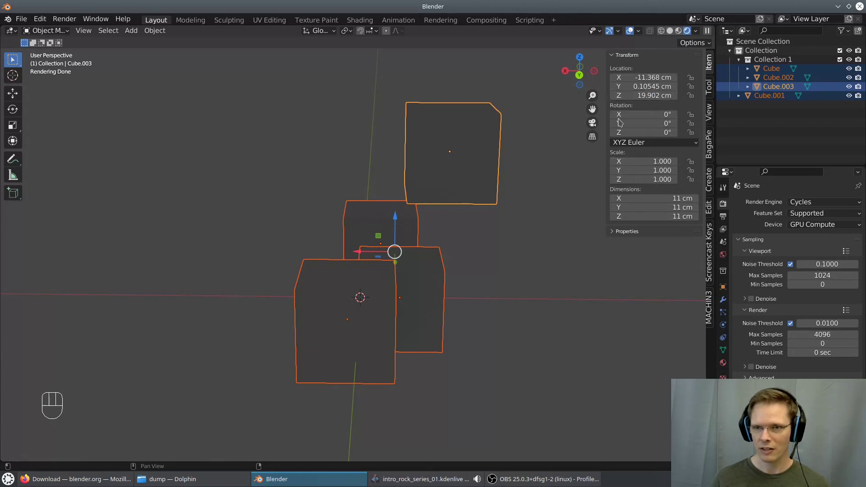
{"action": "right_click", "coordinate": [637, 77]}
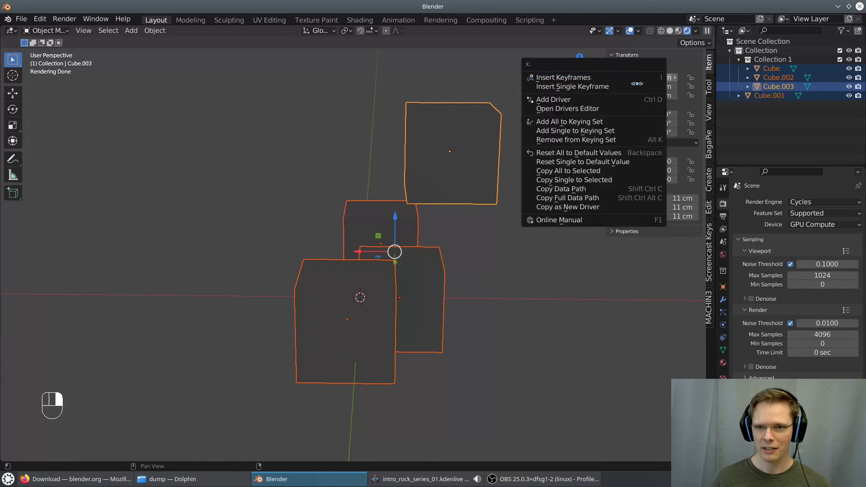
{"action": "left_click", "coordinate": [633, 181]}
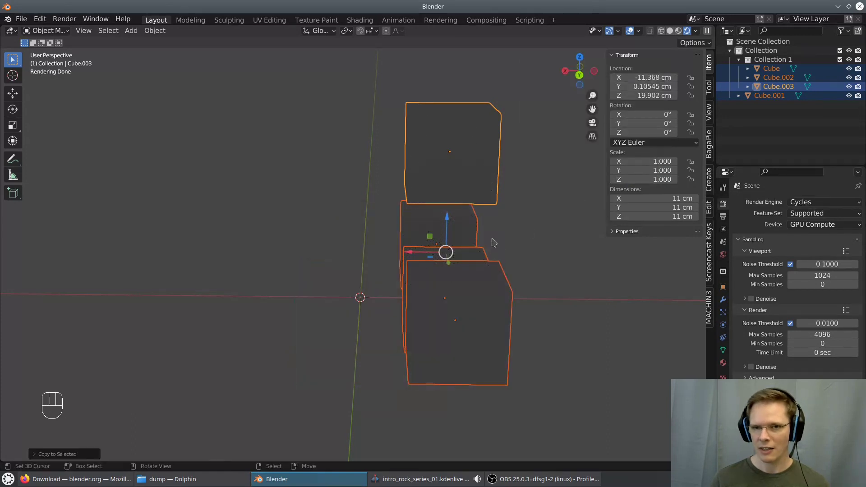
{"action": "middle_click_drag", "start_coordinate": [459, 168], "coordinate": [469, 188]}
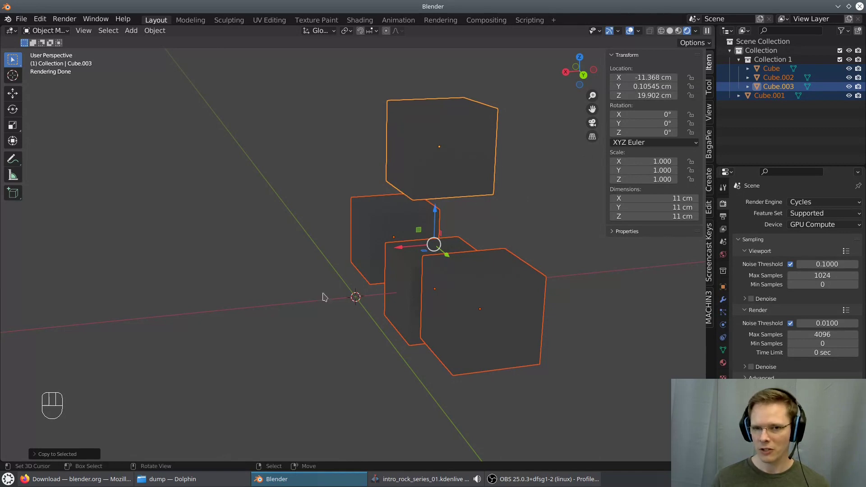
{"action": "middle_click_drag", "start_coordinate": [458, 354], "coordinate": [457, 145]}
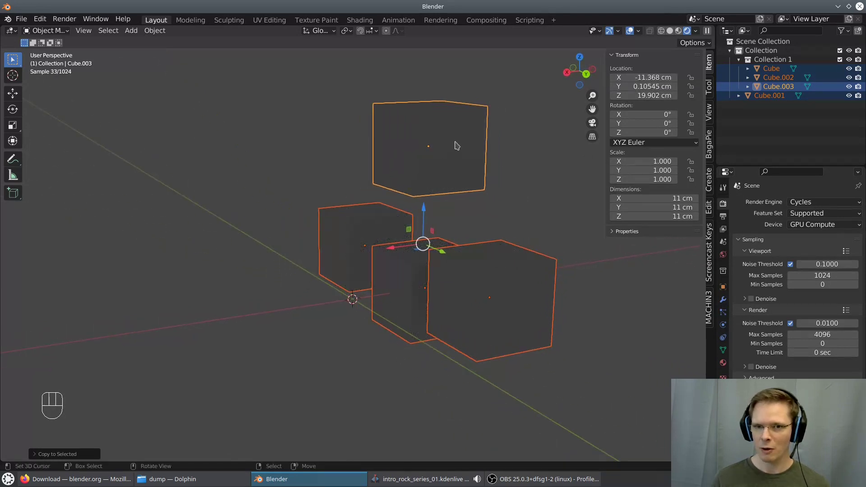
{"action": "middle_click_drag", "start_coordinate": [456, 280], "coordinate": [447, 297]}
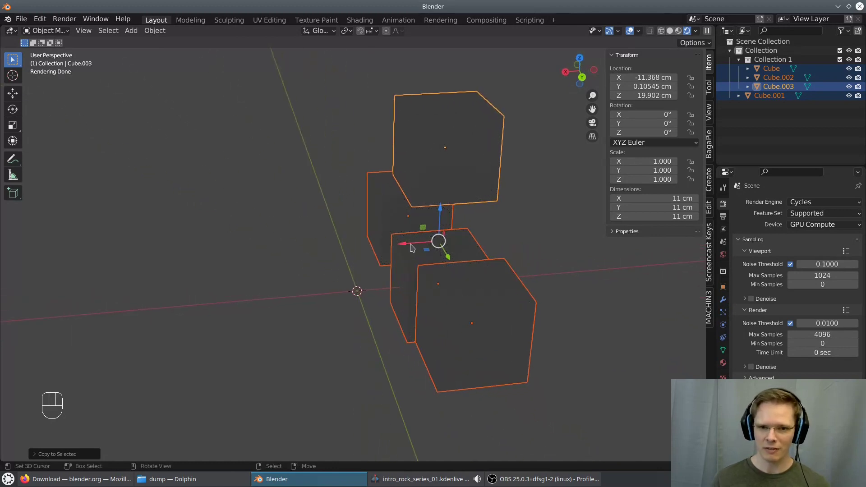
Move the four aligned cubes together along the X axis to about -0.99 cm
{"action": "key", "text": "g"}
{"action": "left_click_drag", "start_coordinate": [336, 255], "coordinate": [336, 254]}
{"action": "middle_click_drag", "start_coordinate": [336, 254], "coordinate": [422, 299]}
Move only the upper cube, Cube.003, along the X axis to about -17.18 cm
{"action": "right_click", "coordinate": [338, 189]}
{"action": "middle_click_drag", "start_coordinate": [335, 238], "coordinate": [389, 267]}
{"action": "scroll", "coordinate": [389, 266], "scroll_direction": "down", "scroll_amount": 2}
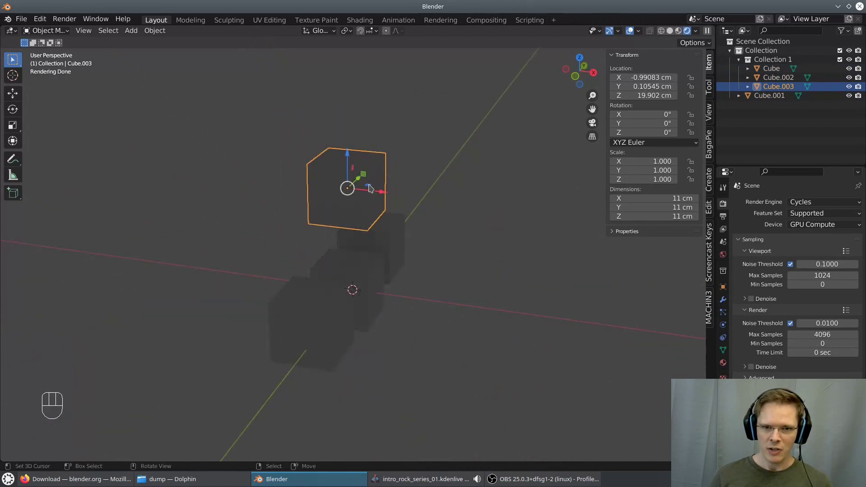
{"action": "key", "text": "g"}
{"action": "left_click", "coordinate": [316, 264]}
Shift Cube.002 along X to about -11.24 cm and Cube.001 to about -5.93 cm
{"action": "left_click", "coordinate": [393, 251]}
{"action": "key", "text": "g"}
{"action": "key", "text": "x"}
{"action": "left_click", "coordinate": [329, 343]}
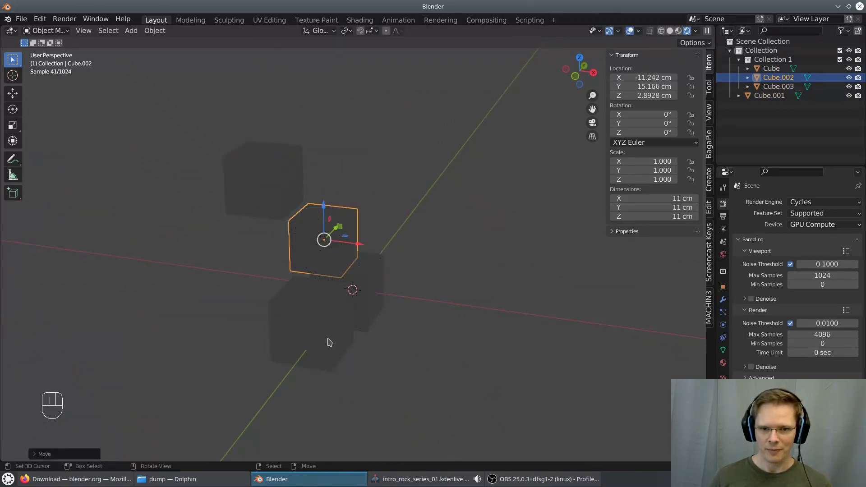
{"action": "left_click", "coordinate": [354, 340]}
{"action": "key", "text": "g"}
{"action": "left_click", "coordinate": [344, 335]}
{"action": "middle_click_drag", "start_coordinate": [344, 334], "coordinate": [397, 329]}
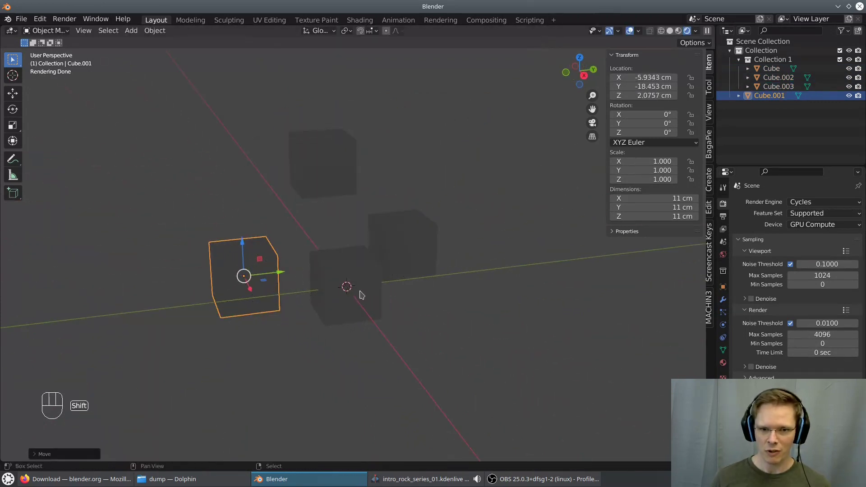
Add Cube, Cube.002 and Cube.003 to the selection in the viewport, leaving the upper cube, Cube.003, active
{"action": "right_click", "coordinate": [360, 292], "text": "shift"}
{"action": "right_click", "coordinate": [415, 238], "text": "shift"}
{"action": "right_click", "coordinate": [343, 185], "text": "shift"}
{"action": "middle_click_drag", "start_coordinate": [549, 308], "coordinate": [499, 290]}
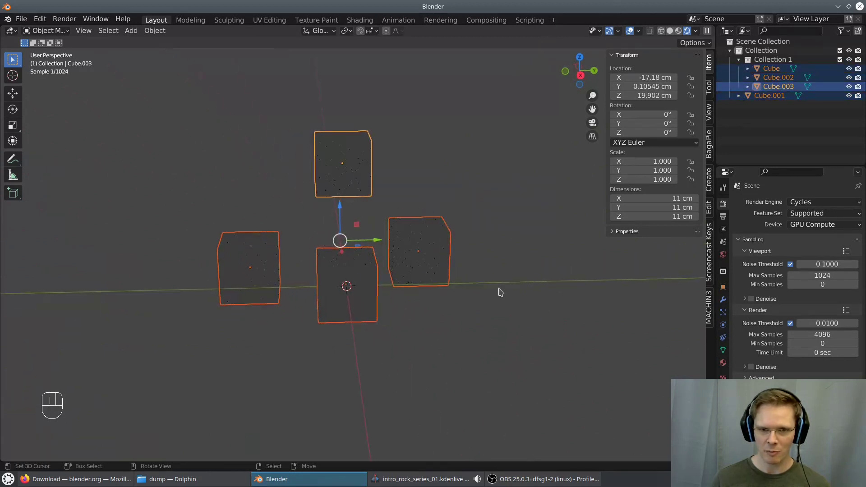
Rebuild the selection of all four cubes starting from Cube.002, and pass the active status from one selected cube to another
{"action": "right_click", "coordinate": [440, 246]}
{"action": "right_click", "coordinate": [340, 140], "text": "shift"}
{"action": "right_click", "coordinate": [265, 245], "text": "shift"}
{"action": "right_click", "coordinate": [398, 269], "text": "shift"}
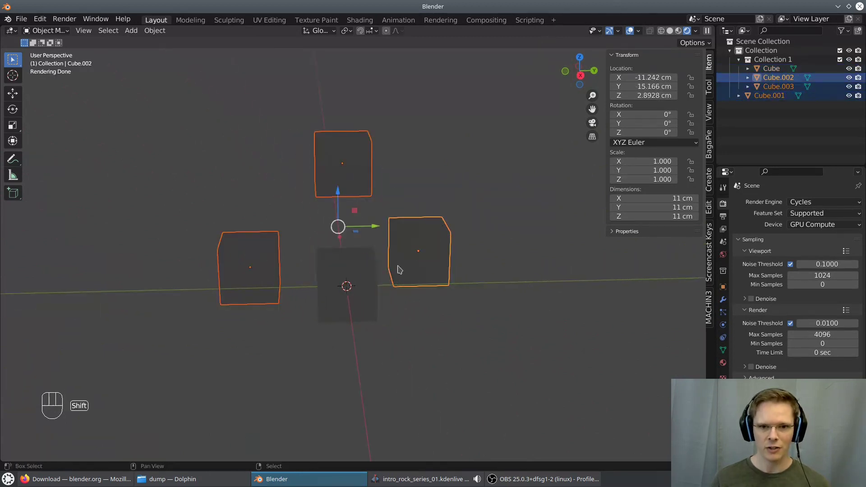
{"action": "right_click", "coordinate": [342, 290], "text": "shift"}
{"action": "right_click", "coordinate": [423, 282], "text": "shift"}
{"action": "right_click", "coordinate": [340, 169], "text": "shift"}
{"action": "right_click", "coordinate": [241, 276], "text": "shift"}
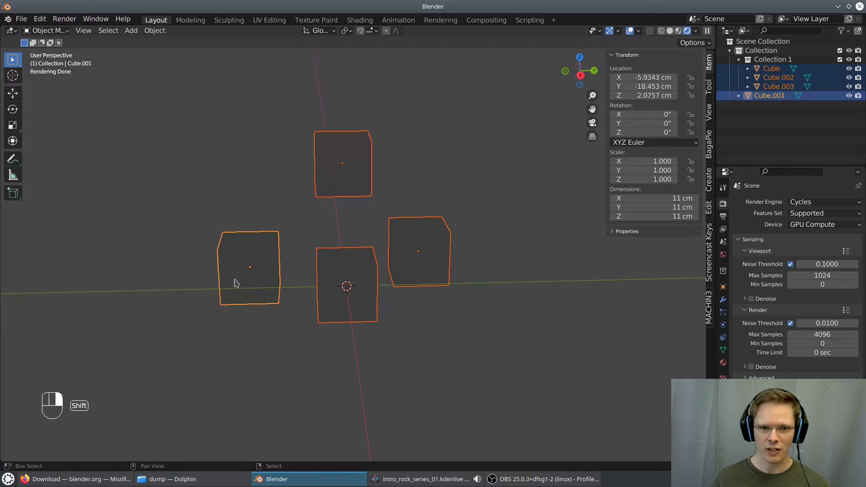
{"action": "right_click", "coordinate": [347, 288], "text": "shift"}
{"action": "right_click", "coordinate": [401, 271], "text": "shift"}
Select each of the four cubes individually in the viewport, one after another, ending with Cube.001
{"action": "right_click", "coordinate": [413, 259]}
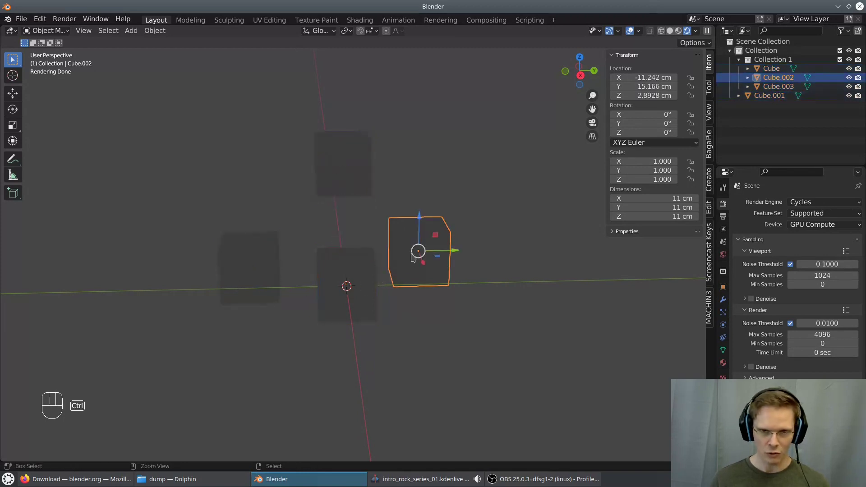
{"action": "right_click", "coordinate": [345, 169]}
{"action": "right_click", "coordinate": [245, 275]}
{"action": "right_click", "coordinate": [348, 277]}
{"action": "right_click", "coordinate": [348, 170], "text": "ctrl"}
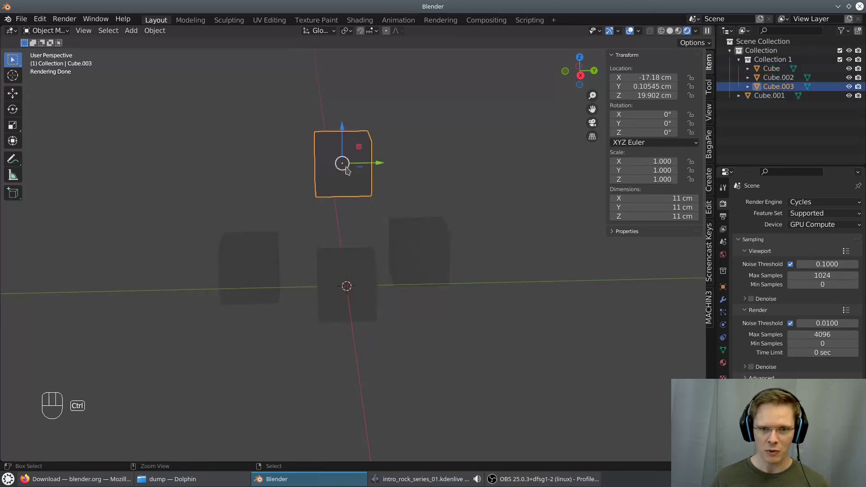
{"action": "right_click", "coordinate": [263, 248], "text": "ctrl"}
In the Outliner, select the range from Cube to Cube.003, followed by a selection of only Cube and Cube.003
{"action": "left_click", "coordinate": [772, 60]}
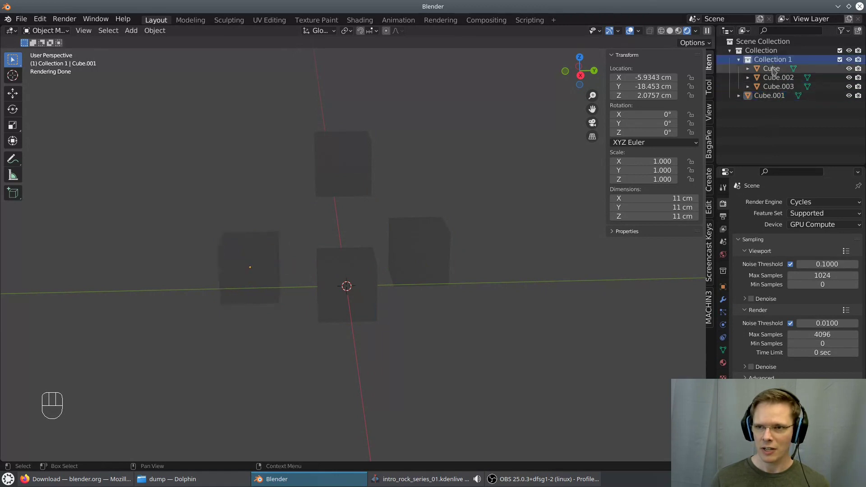
{"action": "left_click", "coordinate": [770, 69]}
{"action": "left_click", "coordinate": [784, 86], "text": "shift"}
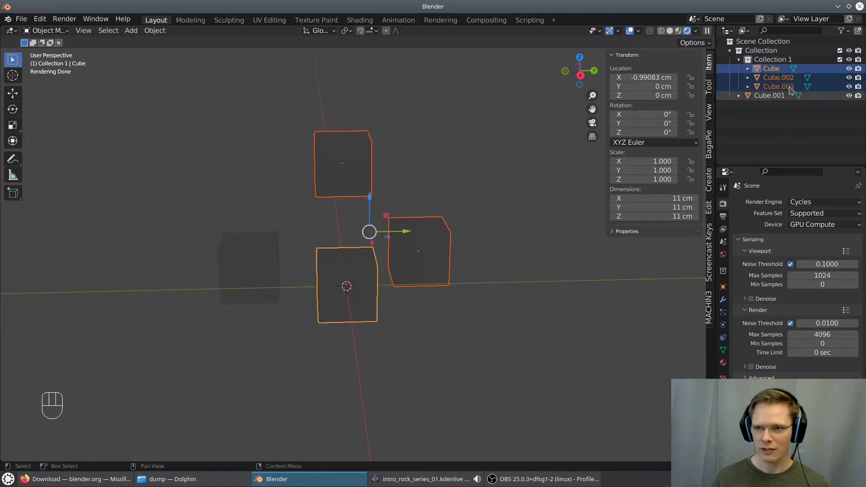
{"action": "left_click", "coordinate": [807, 69]}
{"action": "left_click", "coordinate": [825, 86], "text": "ctrl"}
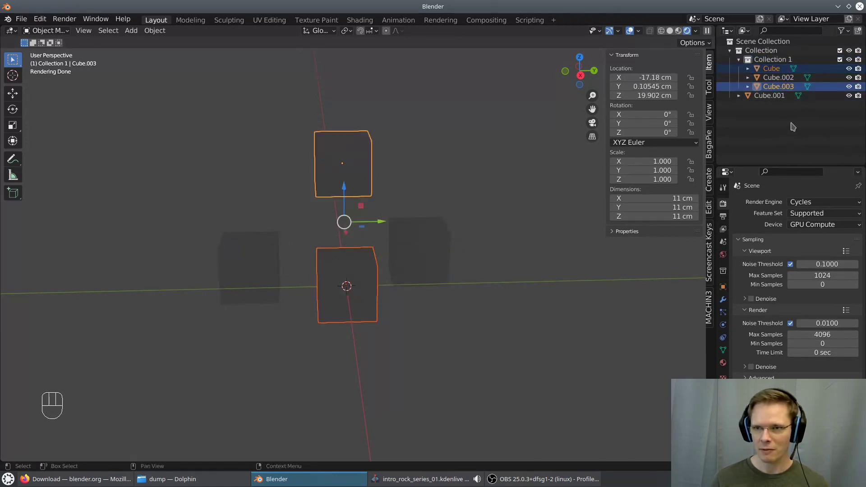
Build a selection of all four cubes in the Outliner, starting with Cube.001 and ending with Cube as the active object
{"action": "left_click", "coordinate": [769, 95]}
{"action": "left_click", "coordinate": [779, 86], "text": "ctrl"}
{"action": "left_click", "coordinate": [779, 70], "text": "ctrl"}
{"action": "left_click", "coordinate": [779, 70], "text": "ctrl"}
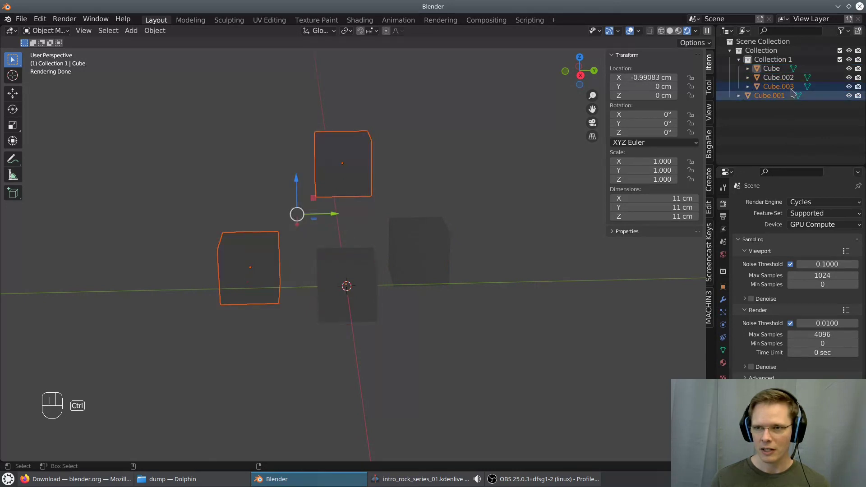
{"action": "left_click", "coordinate": [779, 77], "text": "ctrl"}
{"action": "left_click", "coordinate": [779, 68], "text": "ctrl"}
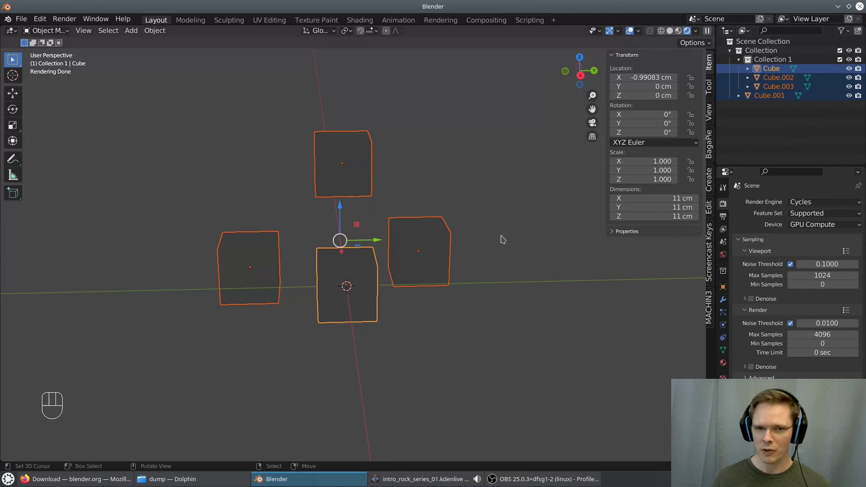
Deselect all objects, and switch the active Cube into Edit Mode and back to Object Mode
{"action": "middle_click_drag", "start_coordinate": [500, 238], "coordinate": [509, 237]}
{"action": "key", "text": "alt+a"}
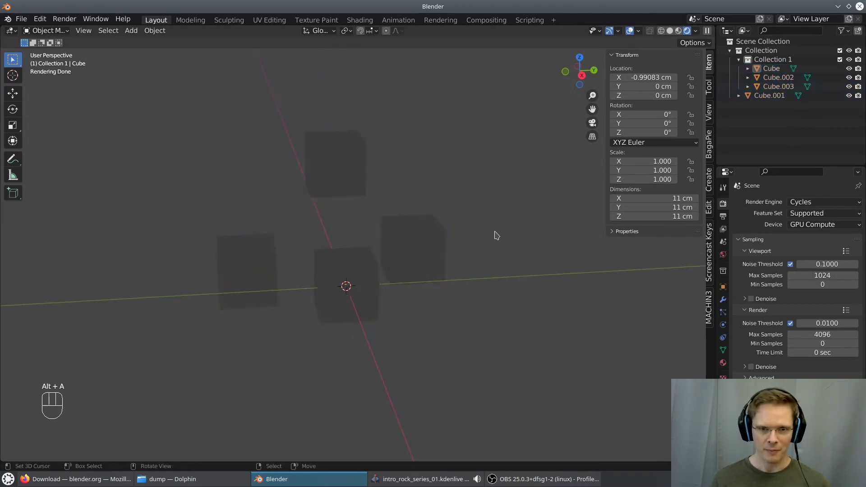
{"action": "key", "text": "Tab"}
{"action": "key", "text": "Tab"}
{"action": "middle_click_drag", "start_coordinate": [384, 266], "coordinate": [495, 267]}
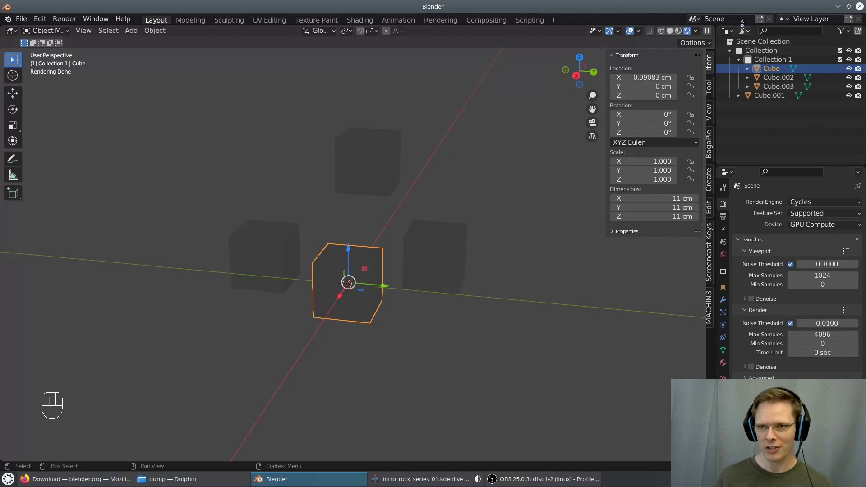
Change the Properties and Outliner areas into 3D Viewports and widen both by moving their border with the main viewport
{"action": "left_click", "coordinate": [727, 173]}
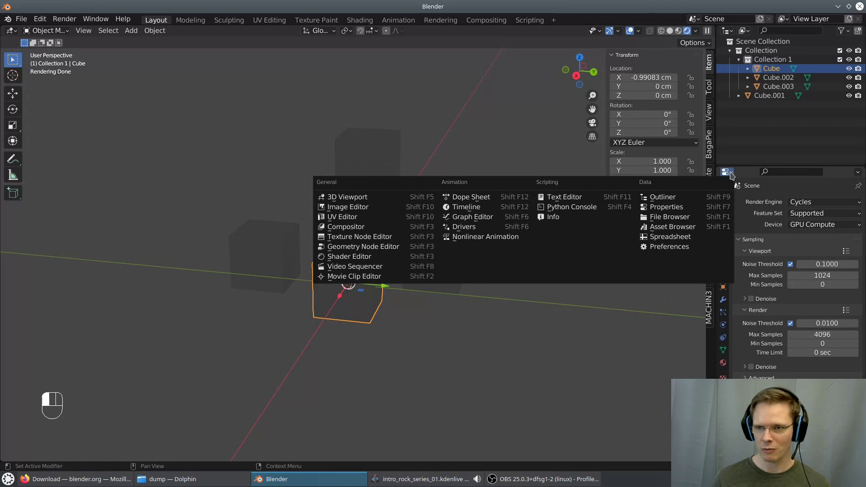
{"action": "left_click", "coordinate": [376, 197]}
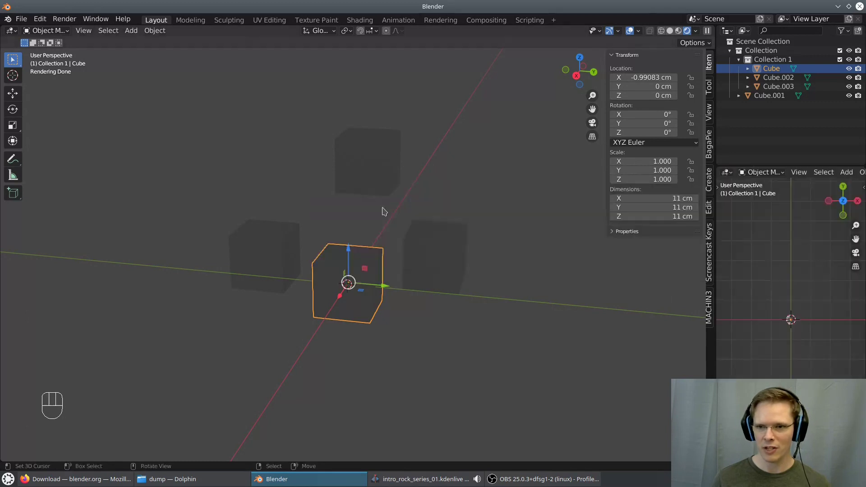
{"action": "left_click", "coordinate": [728, 32]}
{"action": "left_click", "coordinate": [347, 55]}
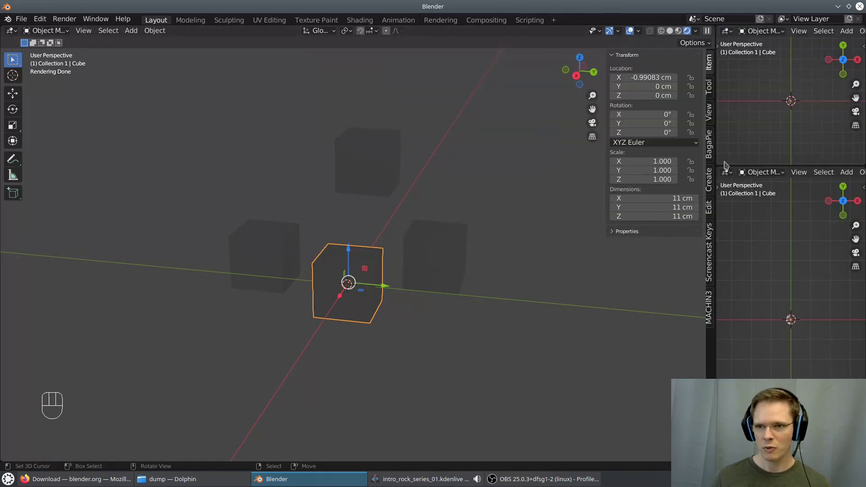
{"action": "left_click_drag", "start_coordinate": [716, 165], "coordinate": [533, 165]}
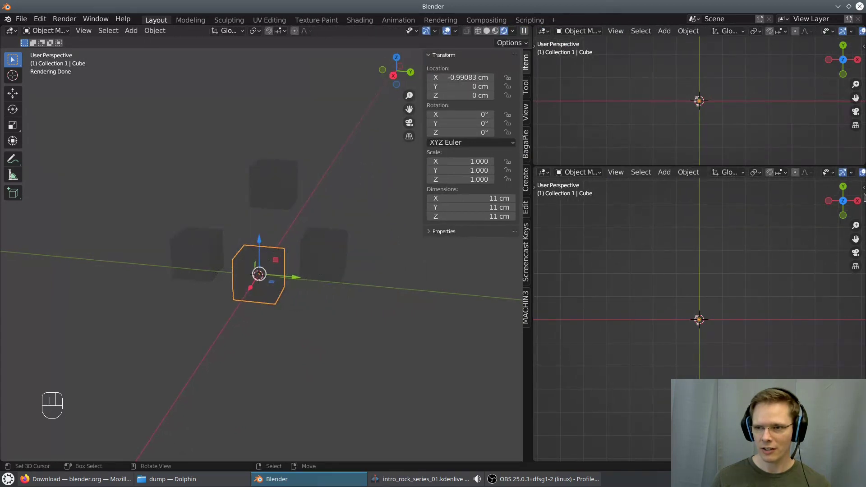
Toggle the sidebar separately in each of the three viewports, leaving it shown in all of them
{"action": "key", "text": "n"}
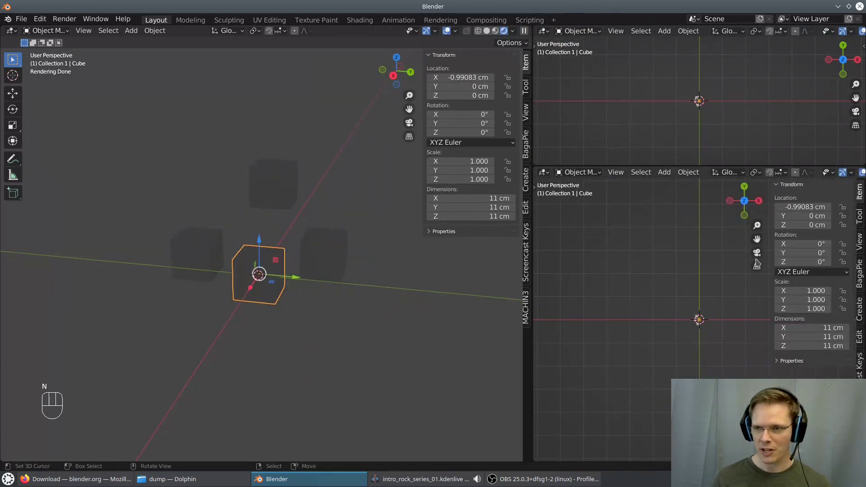
{"action": "key", "text": "n"}
{"action": "key", "text": "n"}
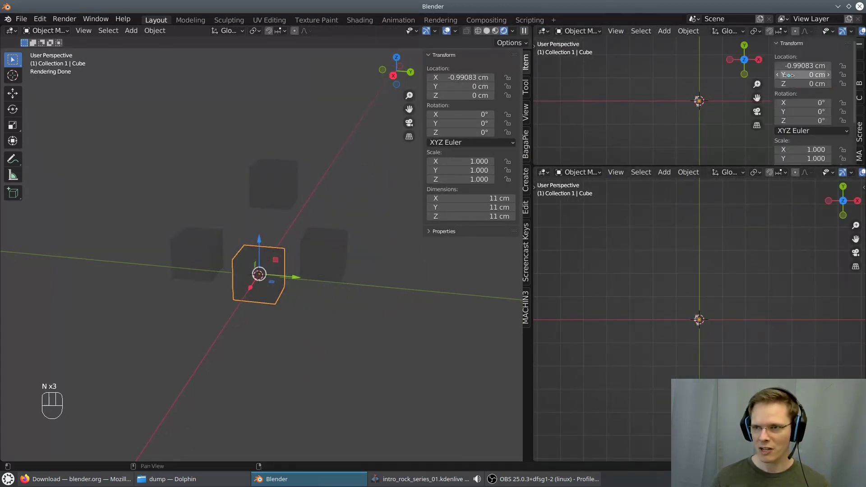
{"action": "key", "text": "n"}
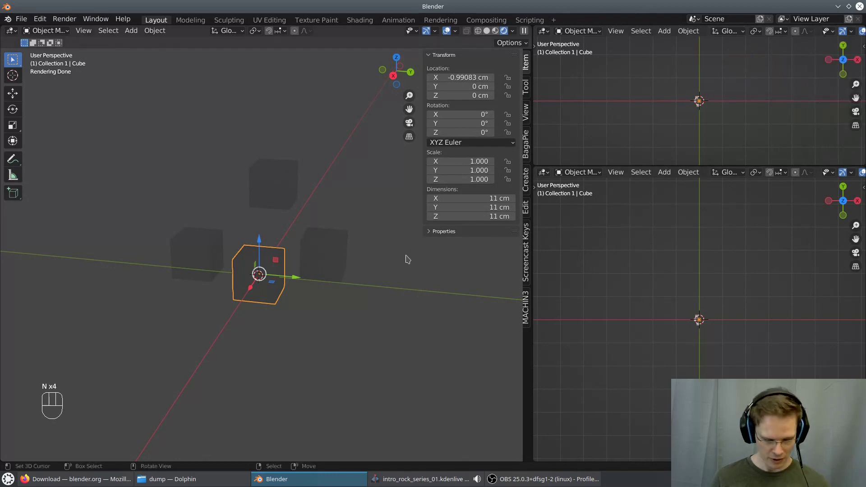
{"action": "key", "text": "n"}
{"action": "key", "text": "n"}
{"action": "key", "text": "n"}
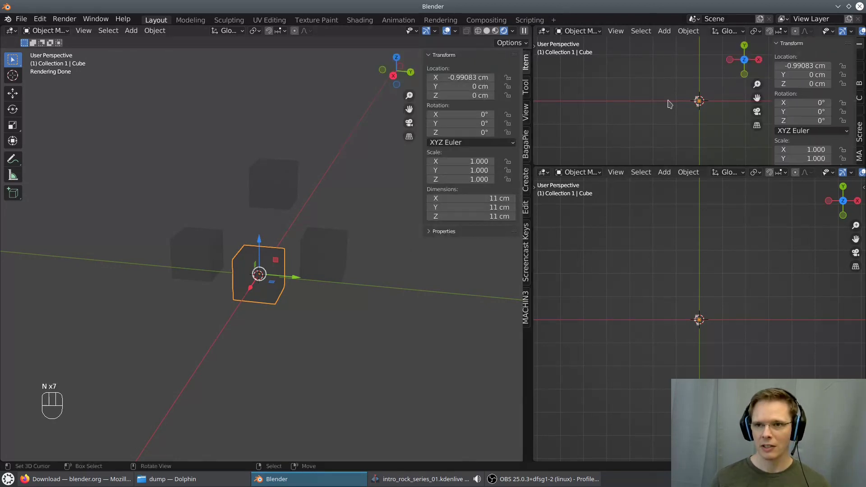
{"action": "key", "text": "n"}
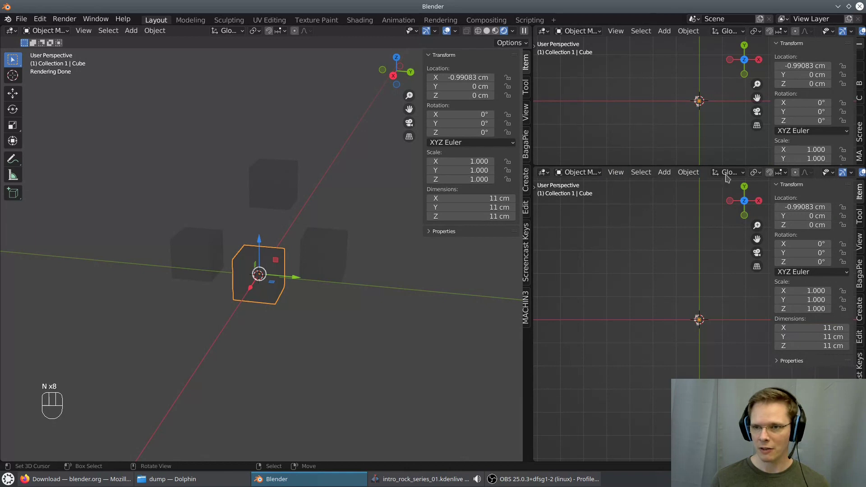
Switch the lower small viewport's shading to Material Preview, Rendered and back to Solid
{"action": "scroll", "coordinate": [722, 176], "scroll_direction": "down", "scroll_amount": 3}
{"action": "left_click", "coordinate": [839, 174]}
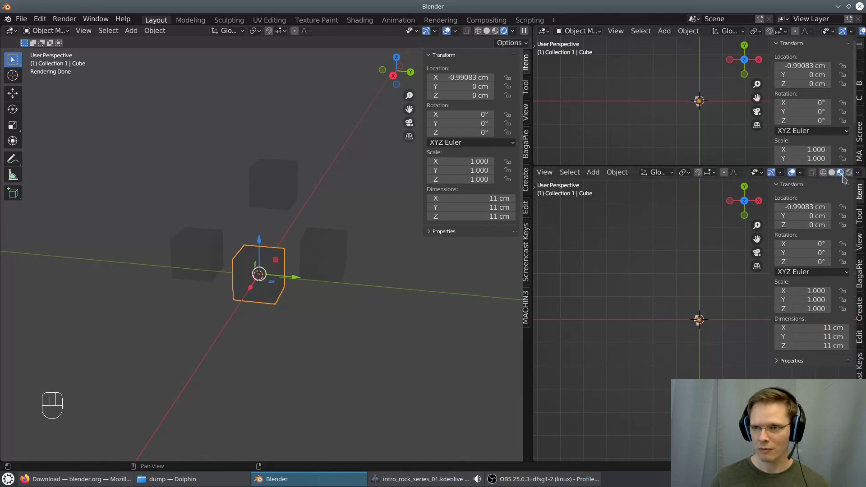
{"action": "left_click", "coordinate": [848, 173]}
{"action": "left_click", "coordinate": [832, 173]}
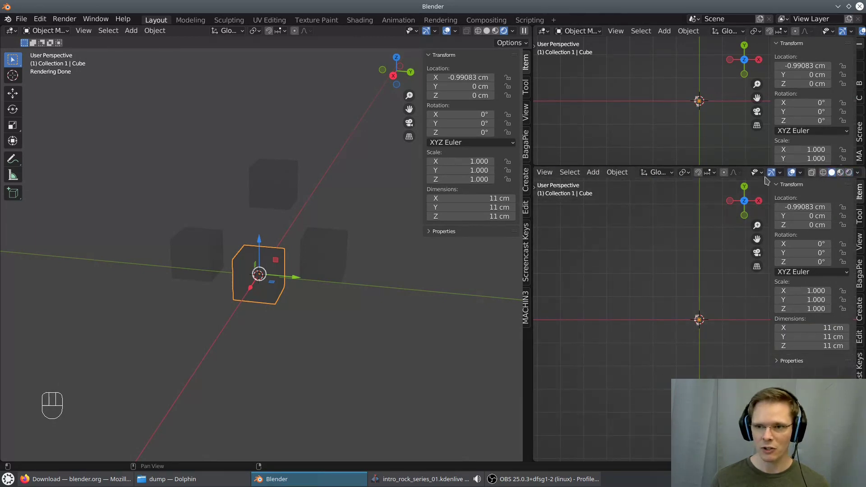
{"action": "scroll", "coordinate": [631, 174], "scroll_direction": "up", "scroll_amount": 3}
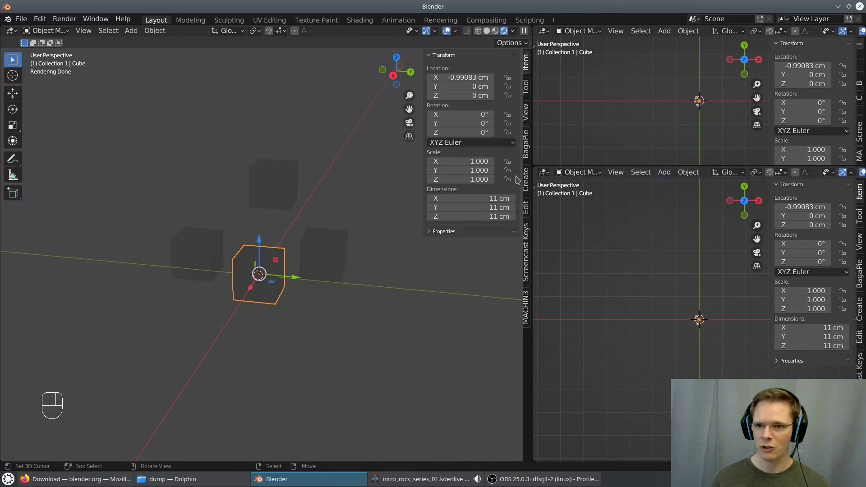
Change the two small viewports back into an Outliner above a Properties editor, and narrow both to enlarge the main viewport
{"action": "left_click", "coordinate": [546, 173]}
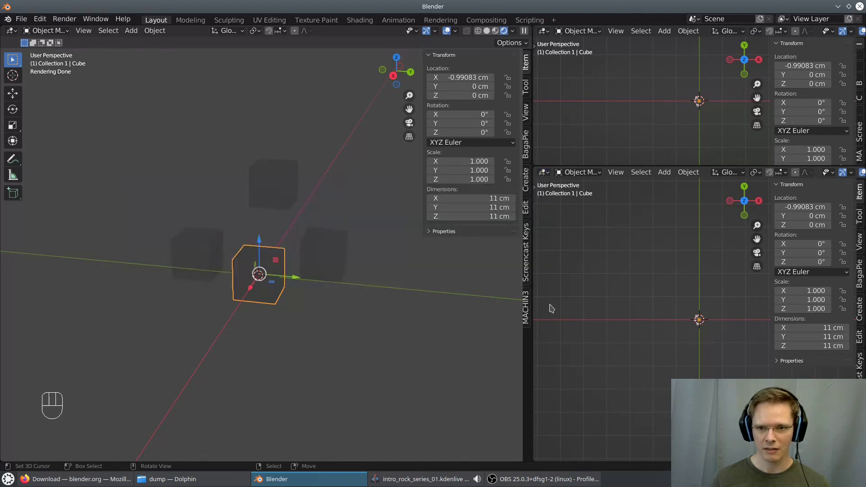
{"action": "left_click_drag", "start_coordinate": [532, 299], "coordinate": [590, 299]}
{"action": "left_click", "coordinate": [601, 31]}
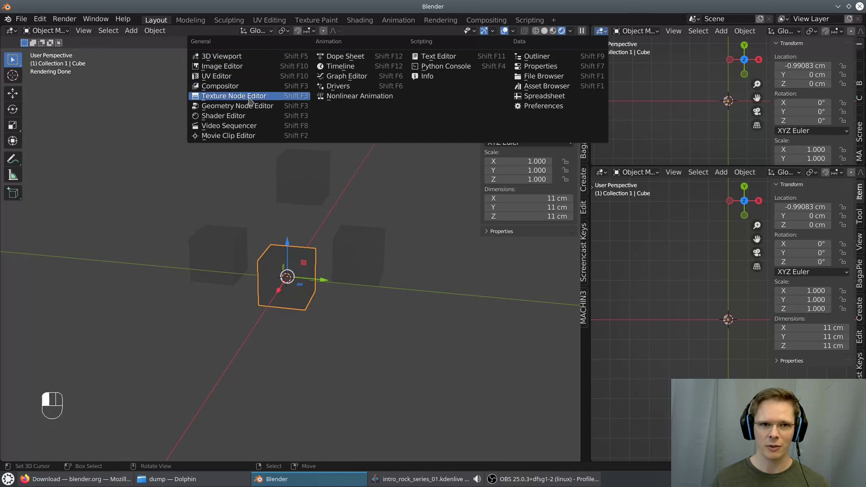
{"action": "left_click", "coordinate": [525, 56]}
{"action": "left_click", "coordinate": [601, 172]}
{"action": "left_click", "coordinate": [541, 207]}
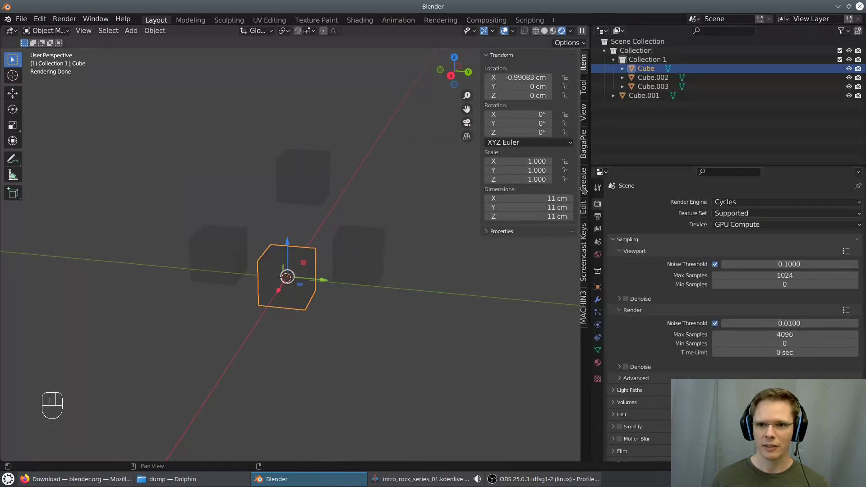
{"action": "left_click_drag", "start_coordinate": [589, 155], "coordinate": [678, 159]}
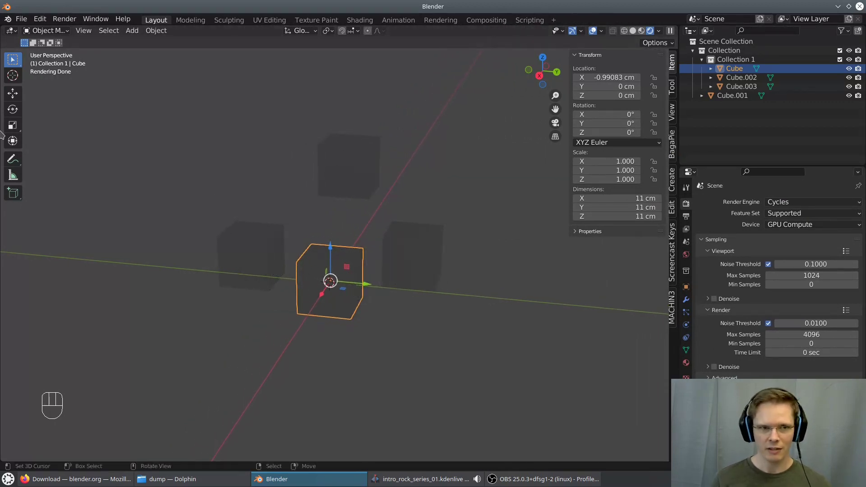
Split the main viewport into several 3D Viewports and join them all back into a single viewport
{"action": "left_click_drag", "start_coordinate": [2, 26], "coordinate": [449, 57]}
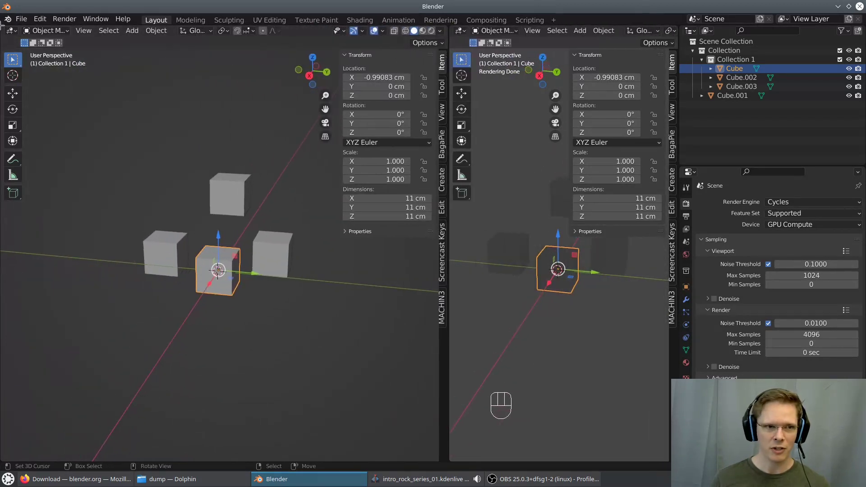
{"action": "left_click_drag", "start_coordinate": [2, 26], "coordinate": [227, 134]}
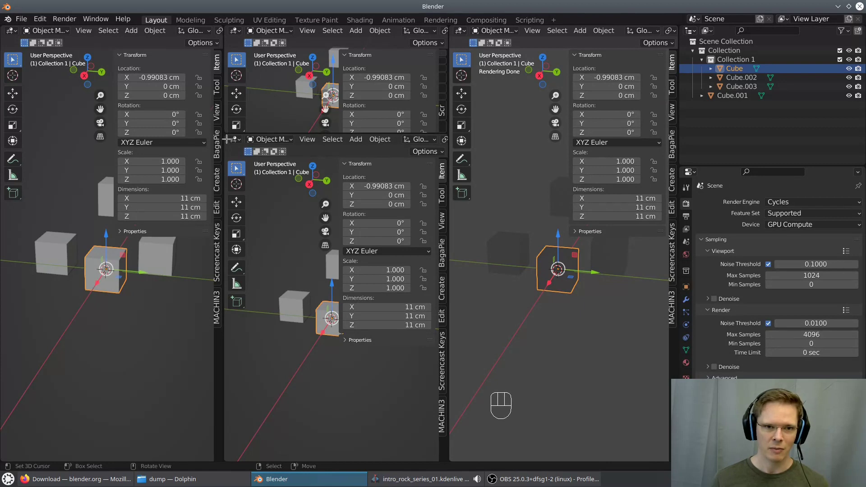
{"action": "left_click_drag", "start_coordinate": [226, 136], "coordinate": [230, 121]}
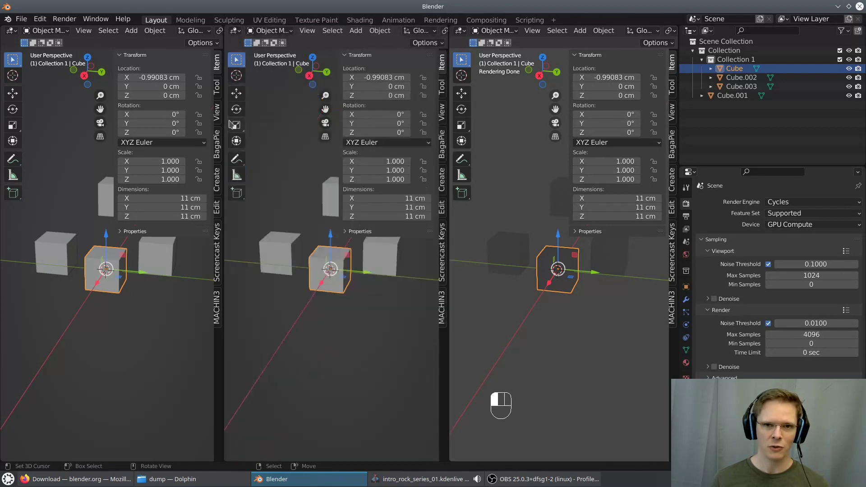
{"action": "left_click_drag", "start_coordinate": [449, 28], "coordinate": [151, 48]}
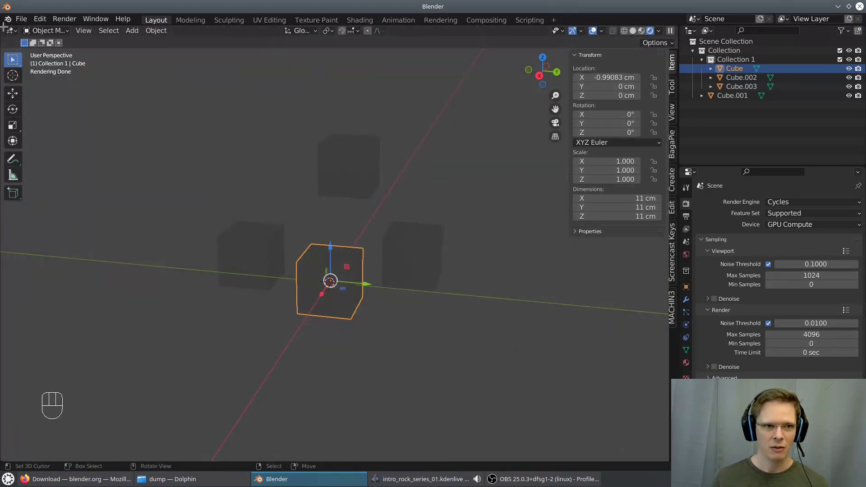
Split the main viewport into two side-by-side viewports and place the 3D cursor on the active Cube in the rendered one
{"action": "left_click_drag", "start_coordinate": [4, 27], "coordinate": [247, 28]}
{"action": "middle_click_drag", "start_coordinate": [519, 298], "coordinate": [552, 307]}
{"action": "middle_click_drag", "start_coordinate": [440, 294], "coordinate": [448, 305]}
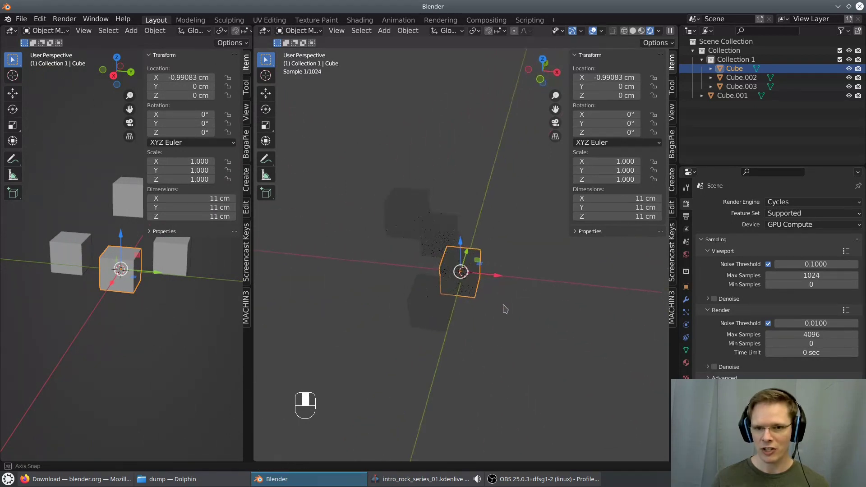
{"action": "left_click", "coordinate": [450, 254]}
{"action": "middle_click_drag", "start_coordinate": [546, 375], "coordinate": [481, 301]}
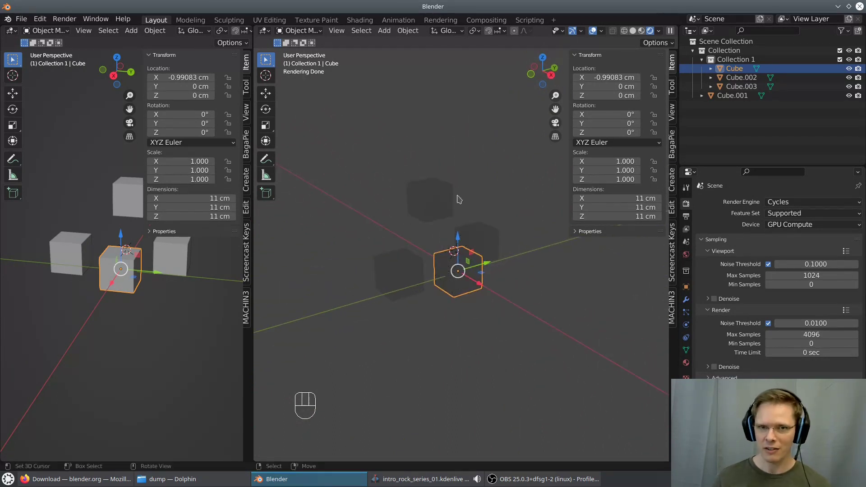
Examine the add, dynamic context and object context commands available for the Cube in Object Mode
{"action": "left_click", "coordinate": [383, 31]}
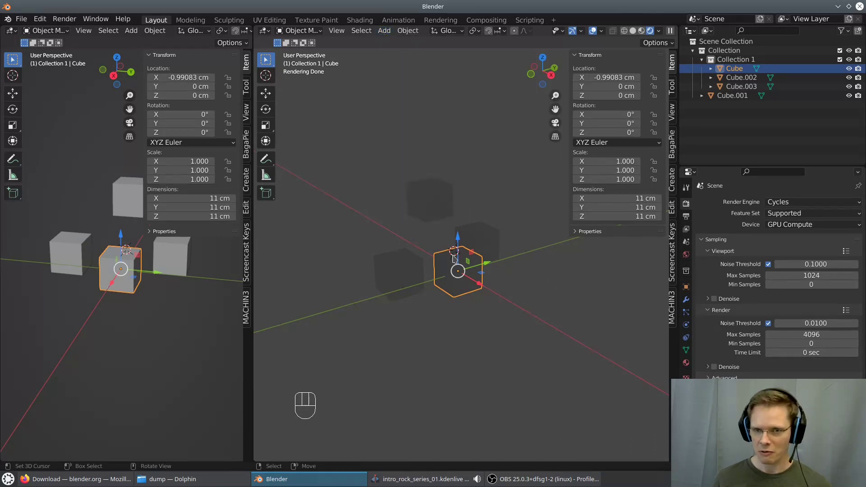
{"action": "key", "text": "space"}
{"action": "mouse_move", "coordinate": [487, 293]}
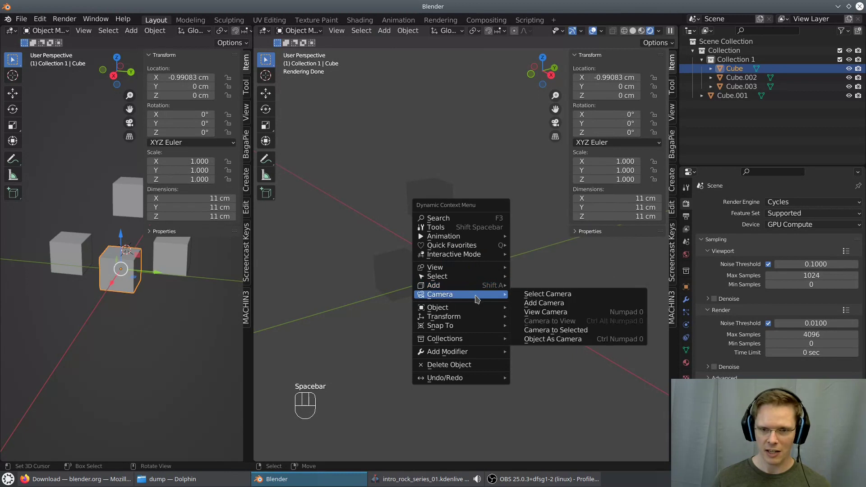
{"action": "key", "text": "space"}
{"action": "mouse_move", "coordinate": [449, 273]}
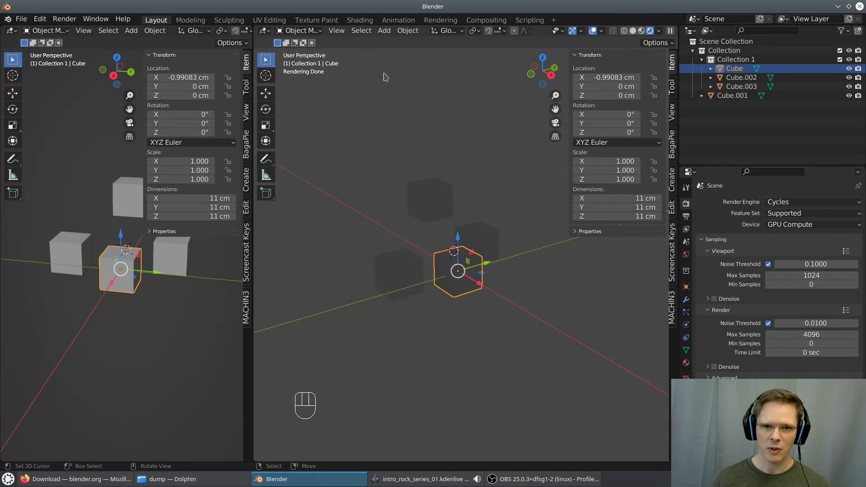
{"action": "key", "text": "w"}
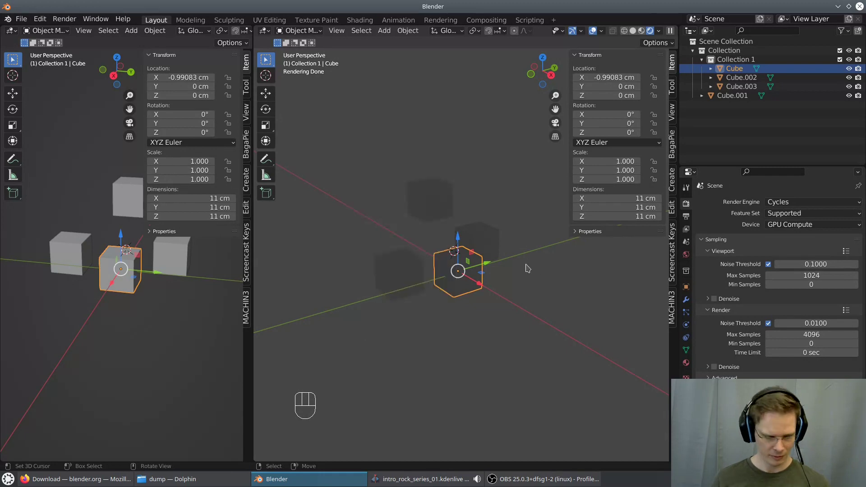
Examine the face context commands for the Cube in Edit Mode and return to Object Mode to review the object commands
{"action": "key", "text": "Tab"}
{"action": "right_click", "coordinate": [458, 260]}
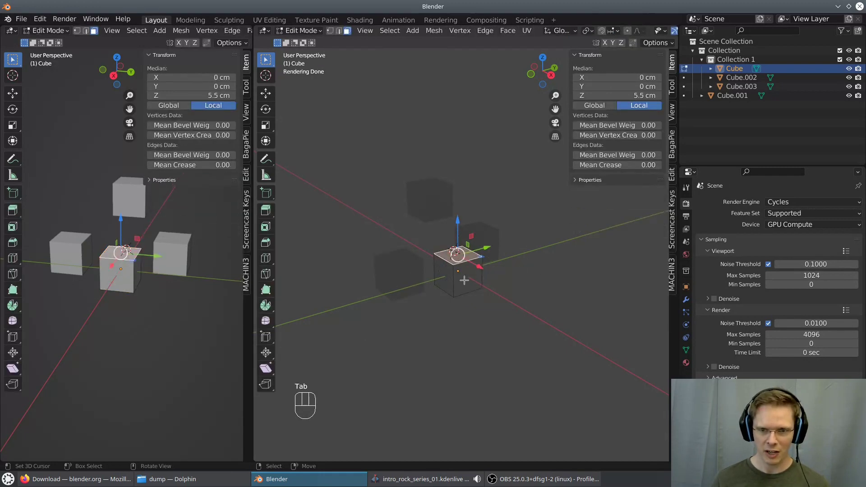
{"action": "key", "text": "w"}
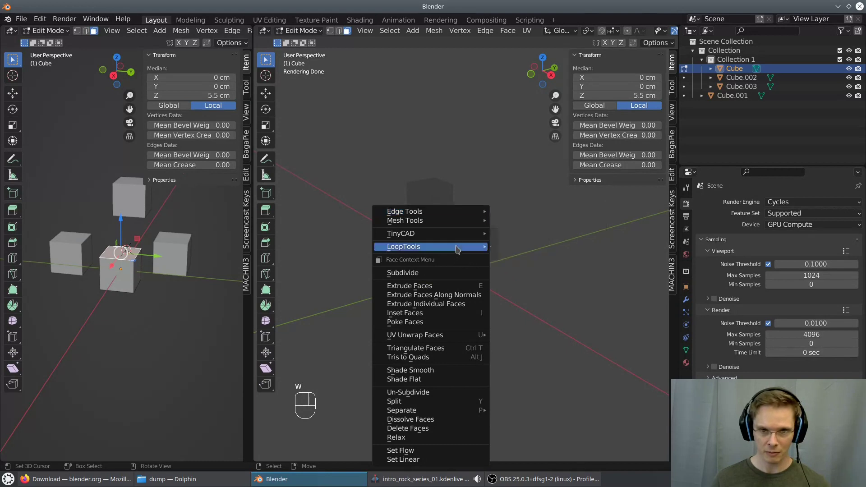
{"action": "mouse_move", "coordinate": [454, 231]}
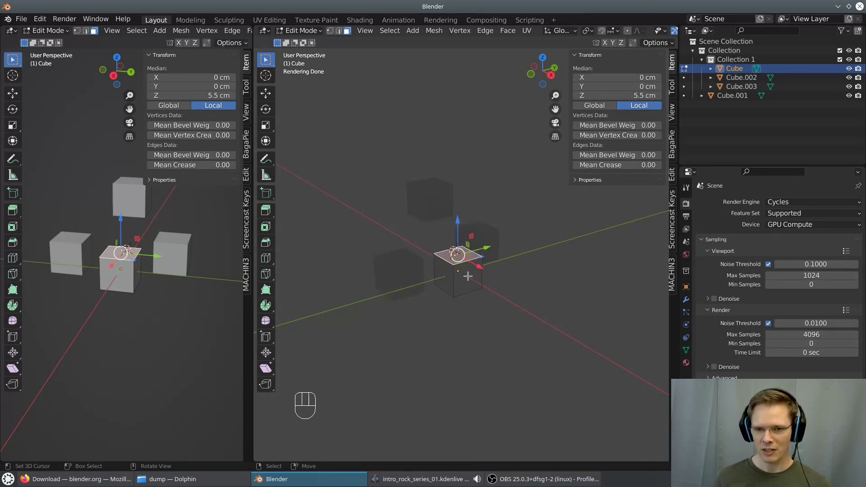
{"action": "key", "text": "Tab"}
{"action": "key", "text": "space"}
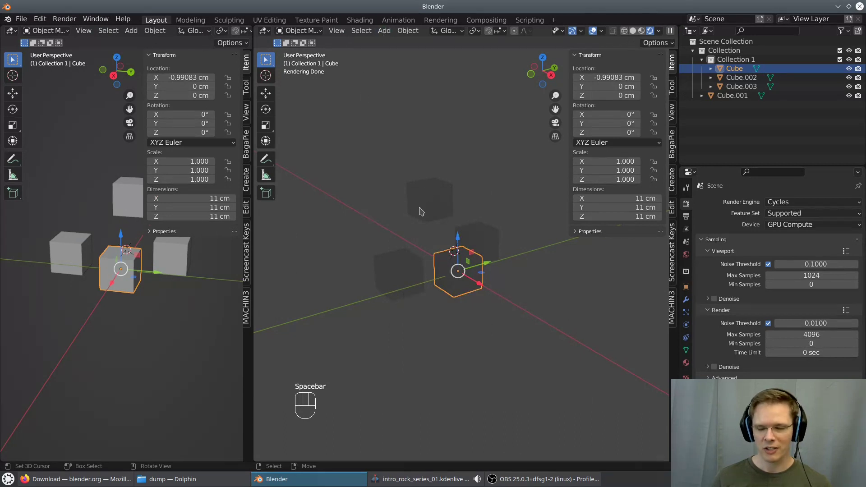
Add a camera at the 3D cursor on the Cube
{"action": "left_click", "coordinate": [384, 30]}
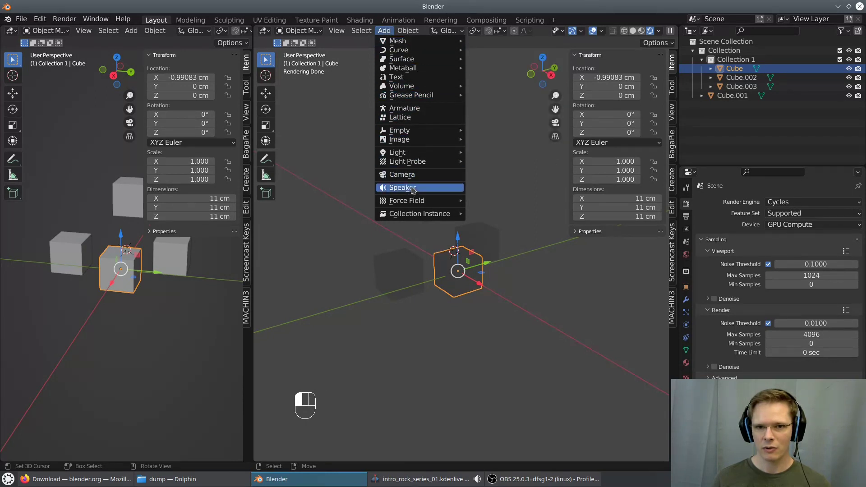
{"action": "left_click", "coordinate": [404, 174]}
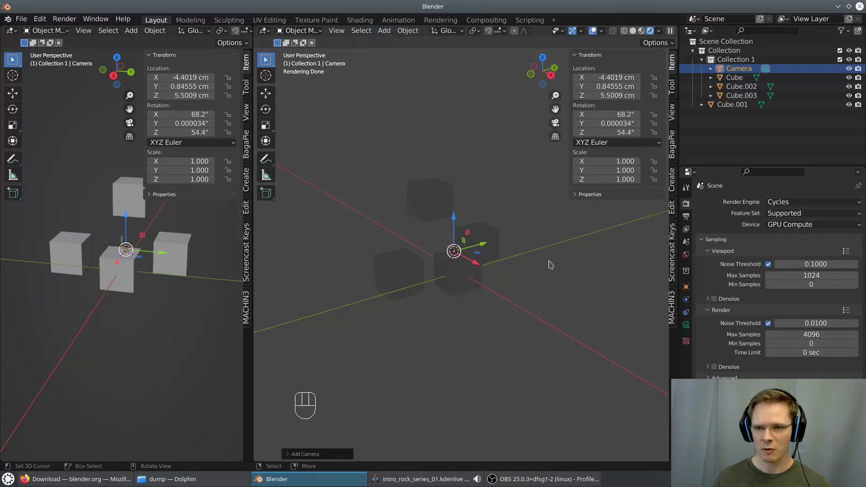
{"action": "middle_click_drag", "start_coordinate": [544, 264], "coordinate": [527, 244]}
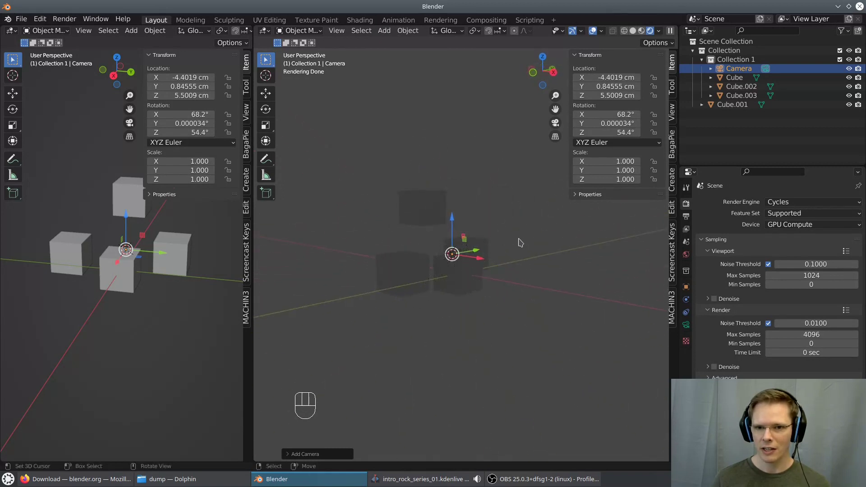
{"action": "scroll", "coordinate": [517, 232], "scroll_direction": "down", "scroll_amount": 2}
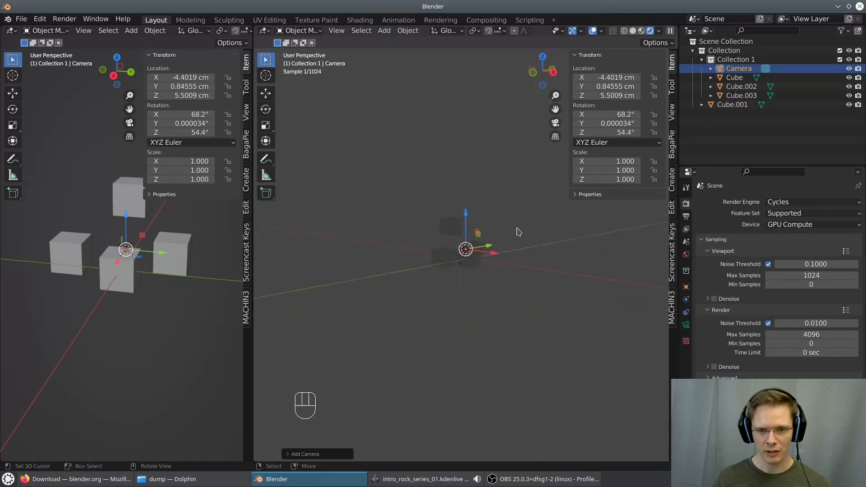
{"action": "middle_click_drag", "start_coordinate": [577, 265], "coordinate": [552, 274]}
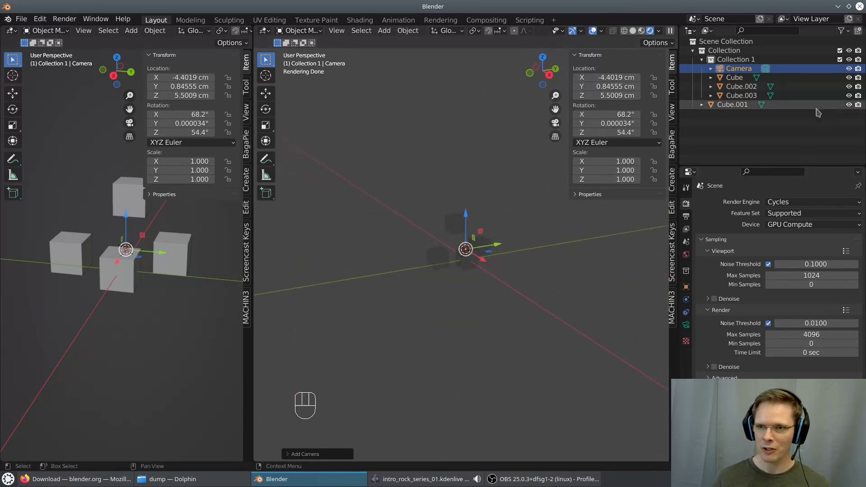
Move Cube.001 into Collection 1 and make the Camera the selected object again
{"action": "left_click", "coordinate": [739, 69]}
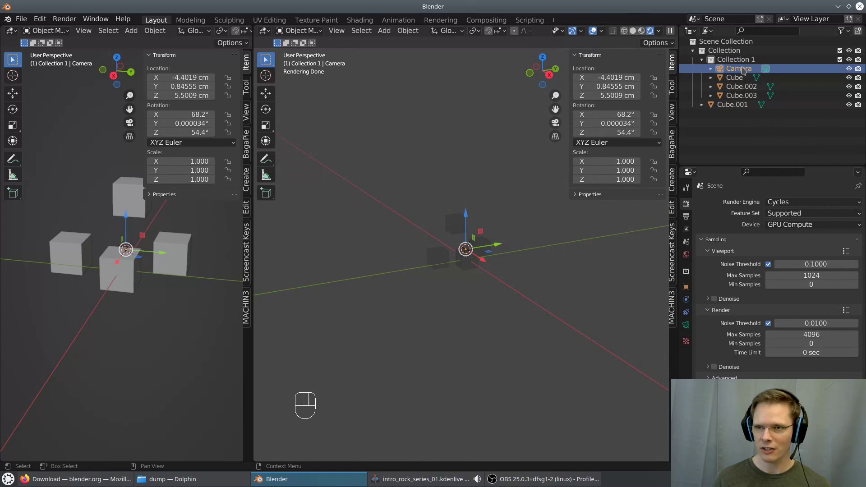
{"action": "left_click", "coordinate": [739, 77]}
{"action": "left_click", "coordinate": [740, 69]}
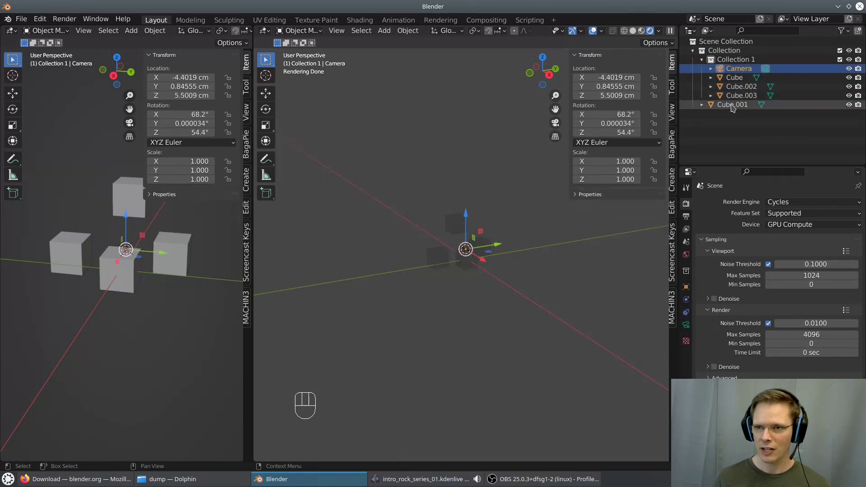
{"action": "left_click", "coordinate": [733, 104]}
{"action": "left_click_drag", "start_coordinate": [733, 104], "coordinate": [748, 99]}
{"action": "left_click", "coordinate": [739, 69]}
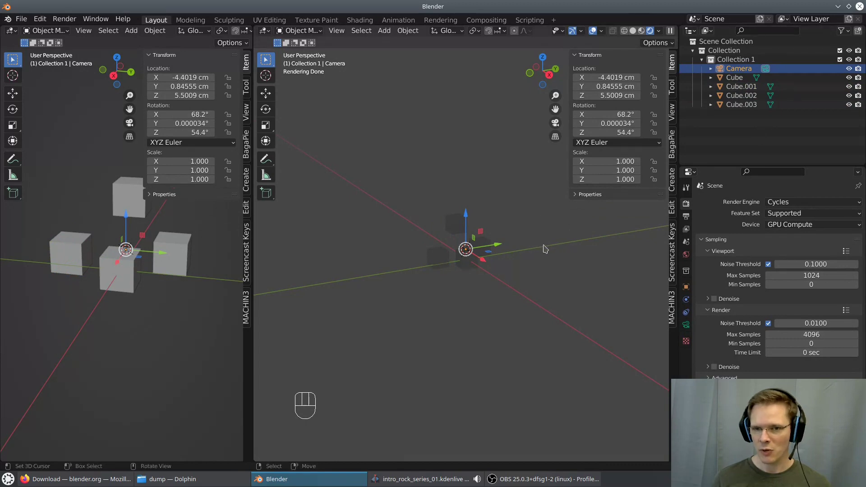
Raise the Camera along the Z axis to about 6.6 cm, just above the Cube
{"action": "scroll", "coordinate": [511, 289], "scroll_direction": "up", "scroll_amount": 6}
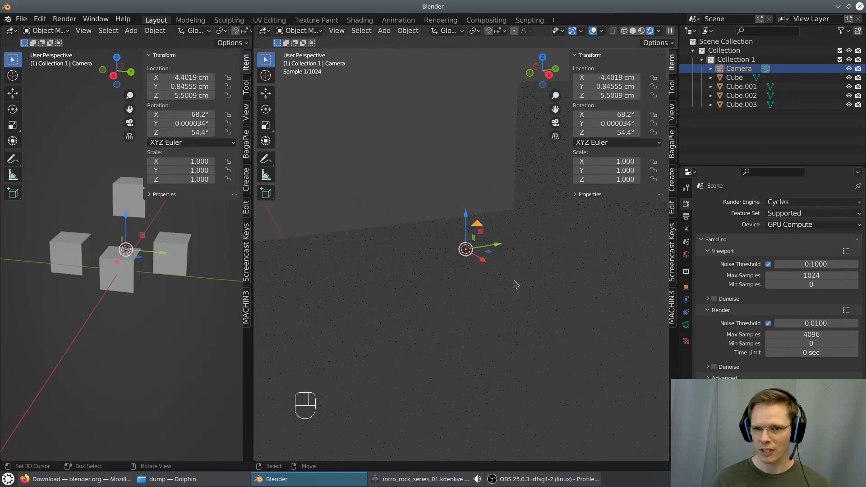
{"action": "middle_click_drag", "start_coordinate": [516, 284], "coordinate": [576, 212]}
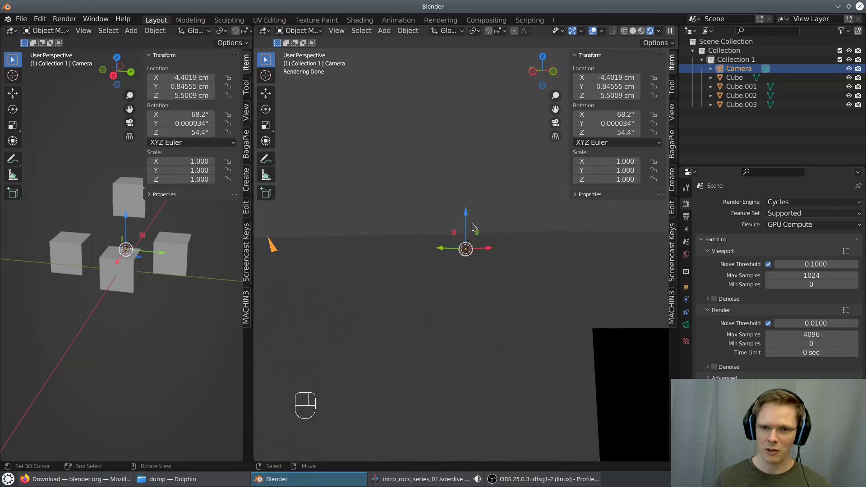
{"action": "left_click_drag", "start_coordinate": [466, 220], "coordinate": [464, 113]}
{"action": "middle_click_drag", "start_coordinate": [524, 209], "coordinate": [475, 263]}
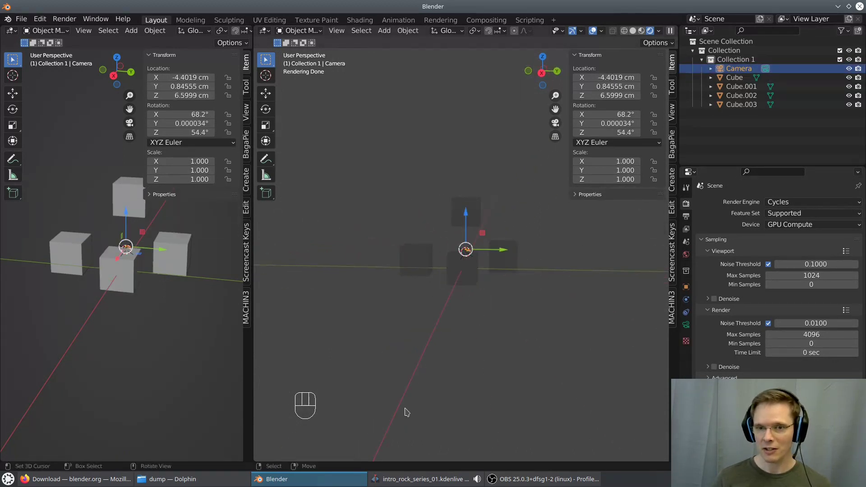
{"action": "middle_click_drag", "start_coordinate": [474, 332], "coordinate": [491, 262]}
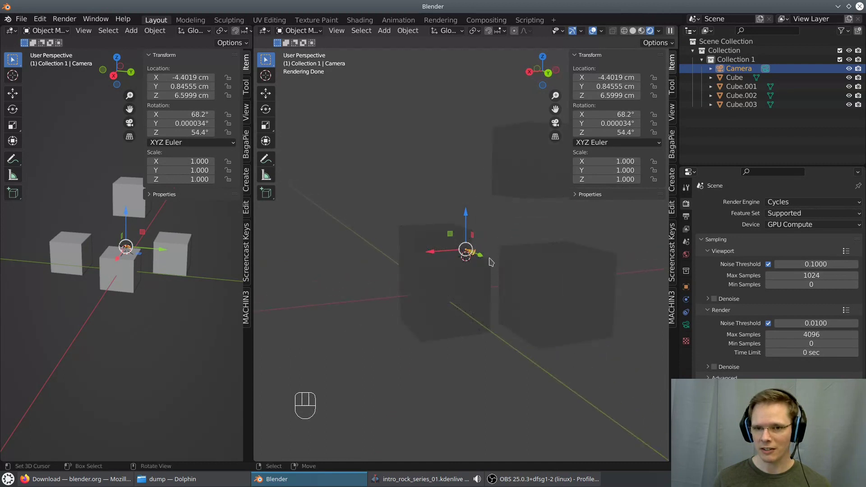
{"action": "middle_click_drag", "start_coordinate": [489, 314], "coordinate": [532, 332]}
Set the Camera's viewport display size to 10 cm
{"action": "left_click", "coordinate": [686, 324]}
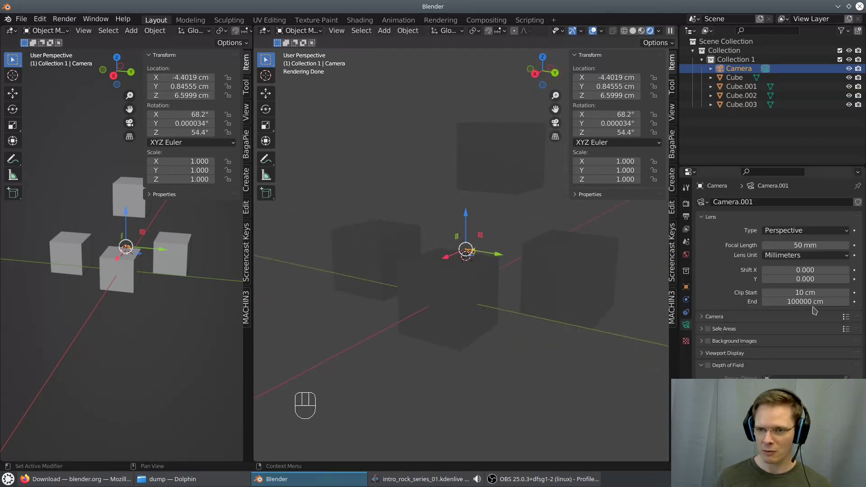
{"action": "left_click", "coordinate": [701, 354]}
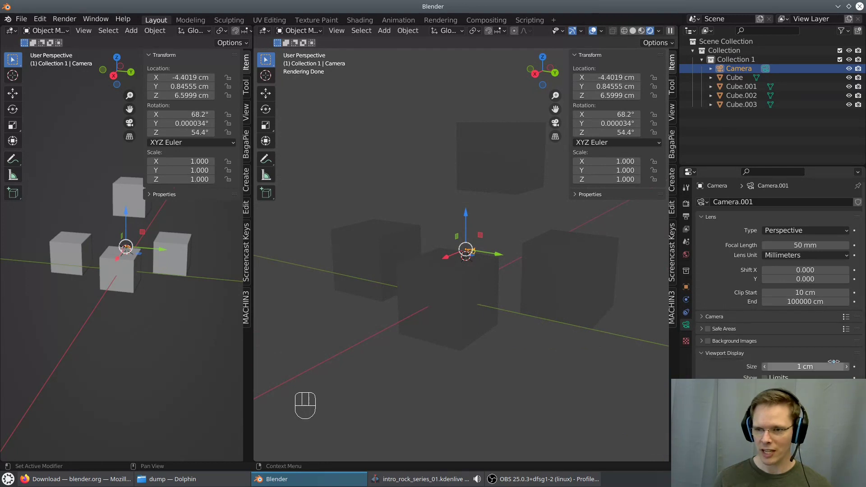
{"action": "left_click", "coordinate": [771, 366]}
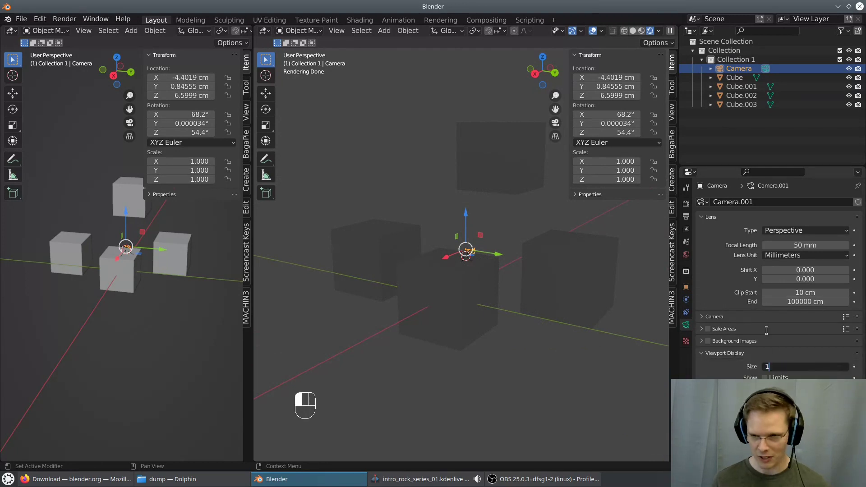
{"action": "type", "text": "10"}
{"action": "key", "text": "Return"}
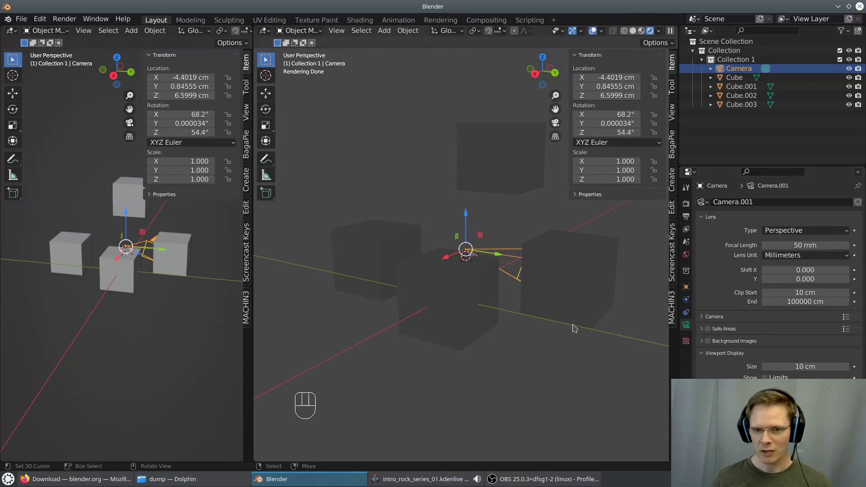
Raise the Camera along Z to about 20.4 cm and move it along X to about 38.7 cm
{"action": "middle_click_drag", "start_coordinate": [588, 339], "coordinate": [547, 344]}
{"action": "key", "text": "g"}
{"action": "key", "text": "z"}
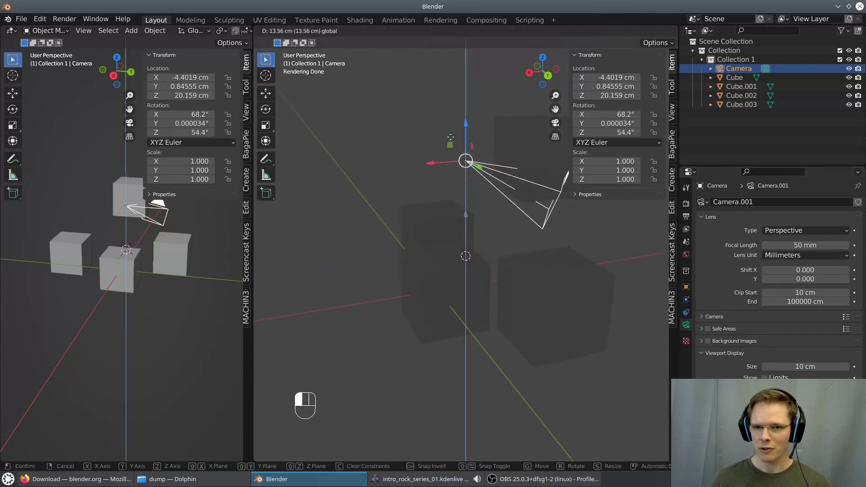
{"action": "left_click", "coordinate": [481, 208]}
{"action": "middle_click_drag", "start_coordinate": [532, 281], "coordinate": [496, 297]}
{"action": "left_click_drag", "start_coordinate": [435, 170], "coordinate": [191, 179]}
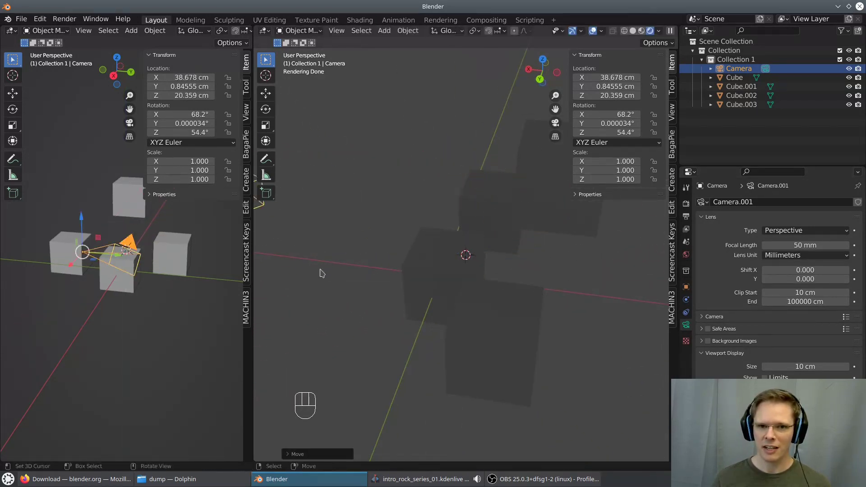
{"action": "scroll", "coordinate": [319, 272], "scroll_direction": "down", "scroll_amount": 4}
{"action": "middle_click_drag", "start_coordinate": [340, 286], "coordinate": [524, 295]}
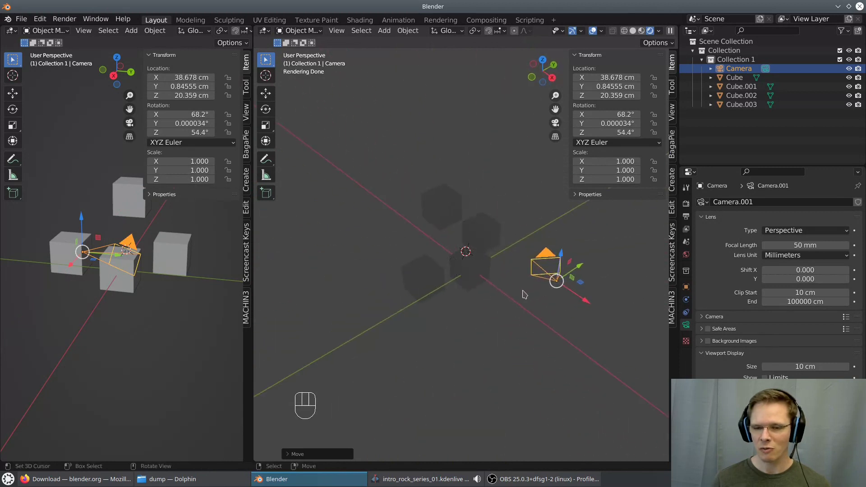
Select the Cube and look through its object properties and the scene's output, render and view layer properties
{"action": "left_click", "coordinate": [480, 273]}
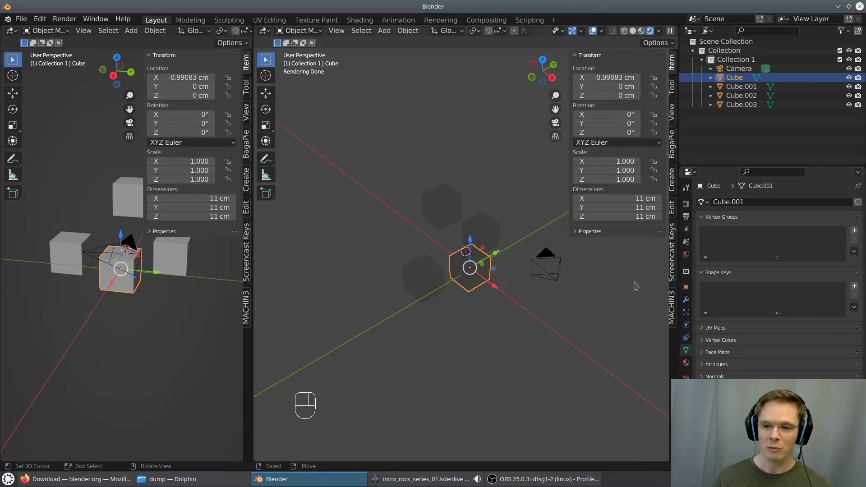
{"action": "left_click", "coordinate": [686, 300]}
{"action": "left_click", "coordinate": [686, 287]}
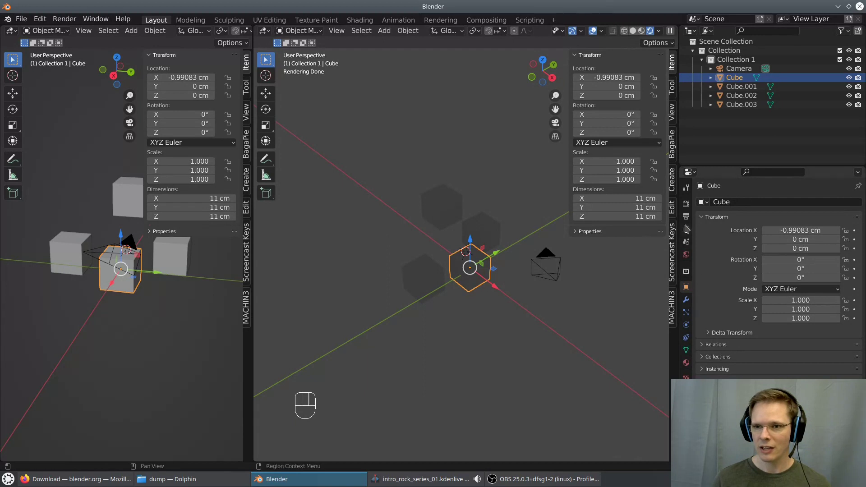
{"action": "left_click", "coordinate": [686, 228]}
{"action": "left_click", "coordinate": [686, 218]}
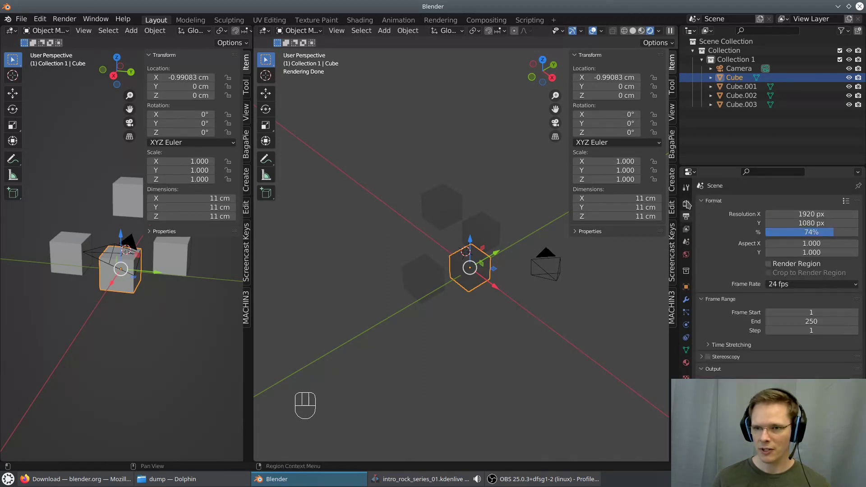
{"action": "left_click", "coordinate": [685, 205]}
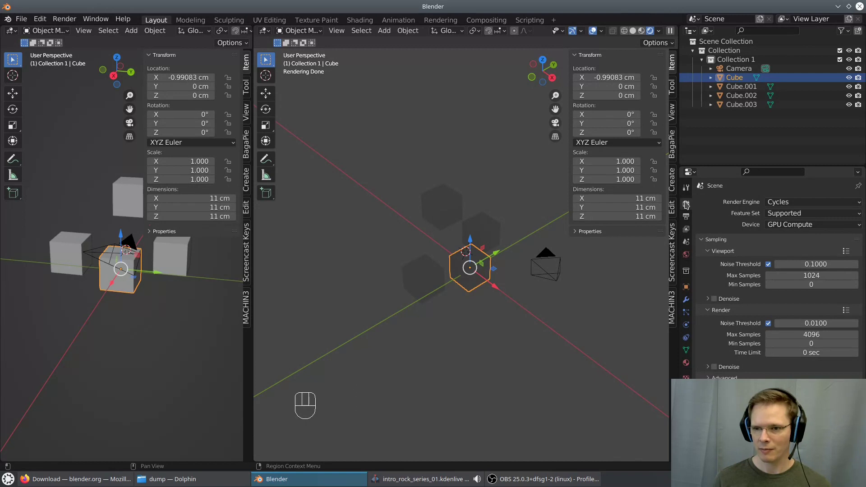
{"action": "left_click", "coordinate": [686, 229]}
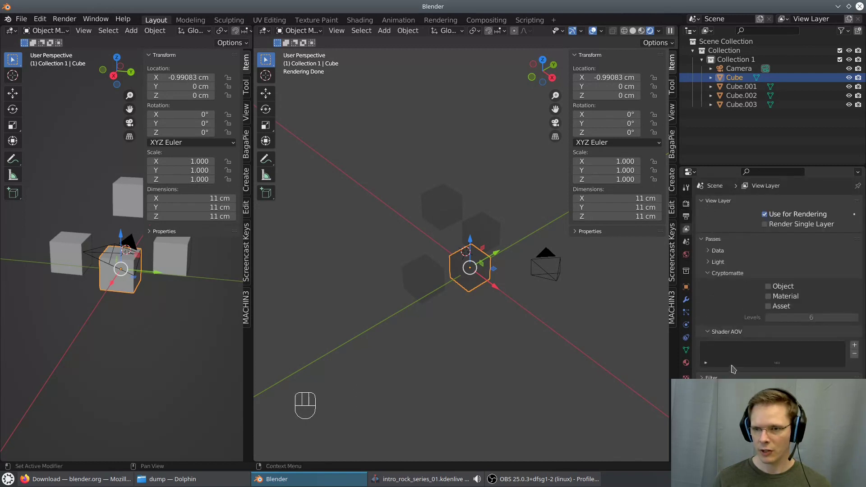
Show the scene properties and look over the available unit system choices
{"action": "left_click", "coordinate": [686, 242]}
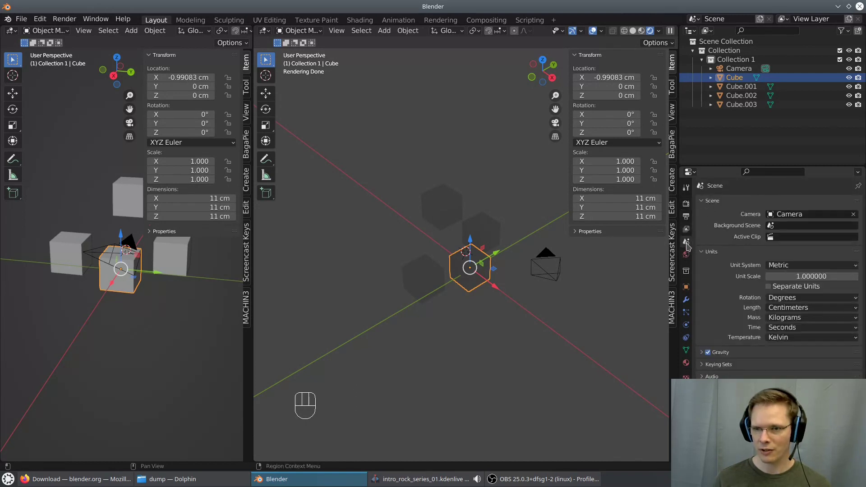
{"action": "left_click", "coordinate": [797, 266]}
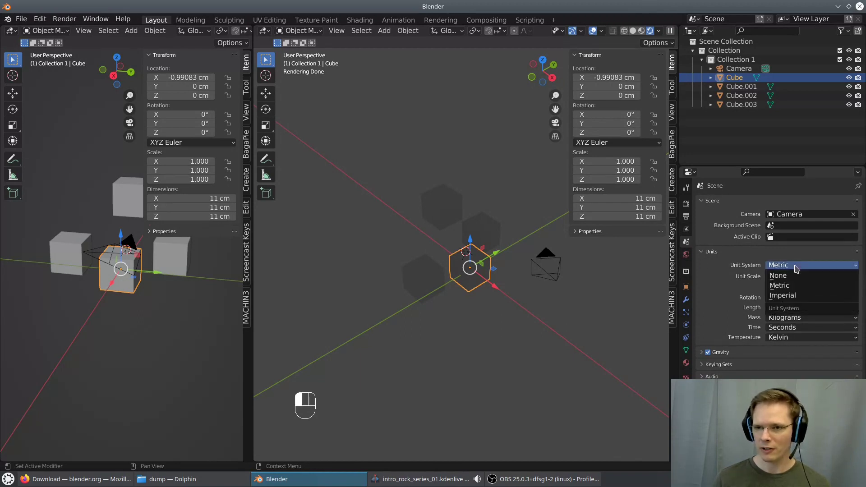
{"action": "left_click", "coordinate": [797, 266]}
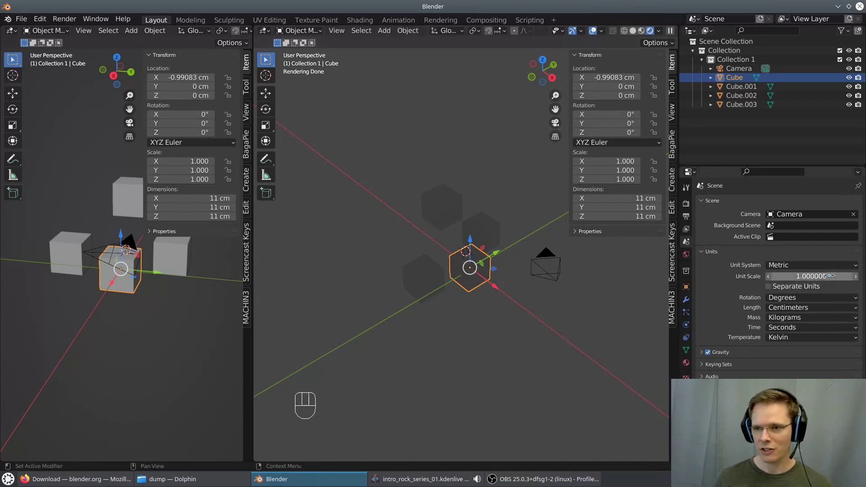
{"action": "left_click", "coordinate": [815, 267]}
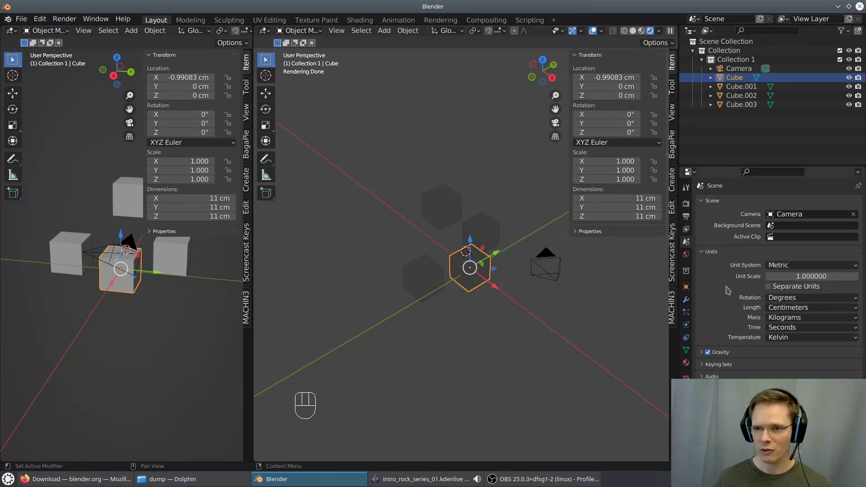
Set the scene's unit scale to 0.1
{"action": "left_click", "coordinate": [828, 277]}
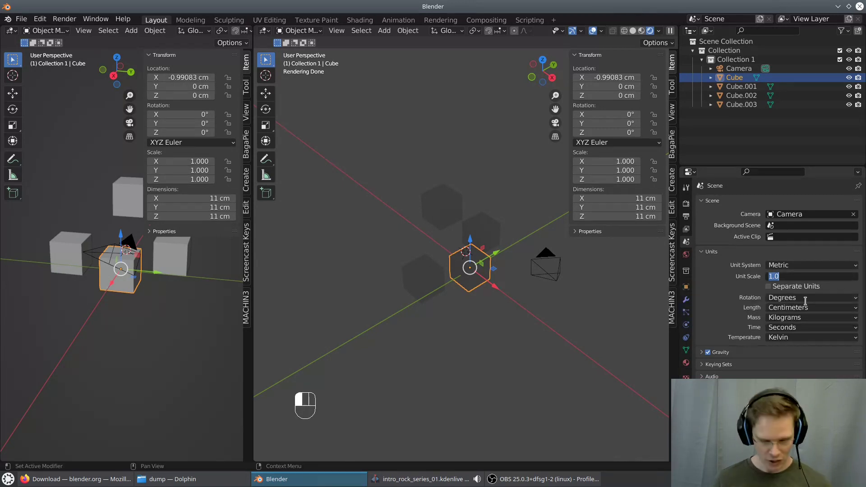
{"action": "key", "text": "Return"}
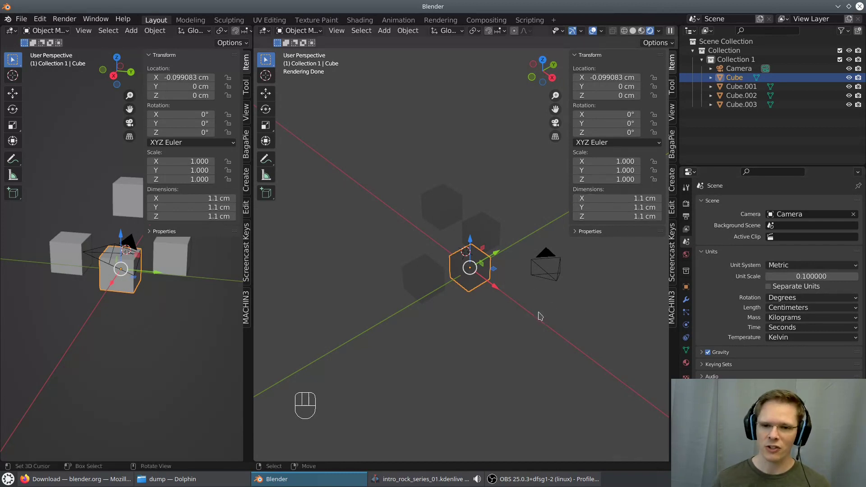
{"action": "middle_click_drag", "start_coordinate": [547, 336], "coordinate": [508, 304]}
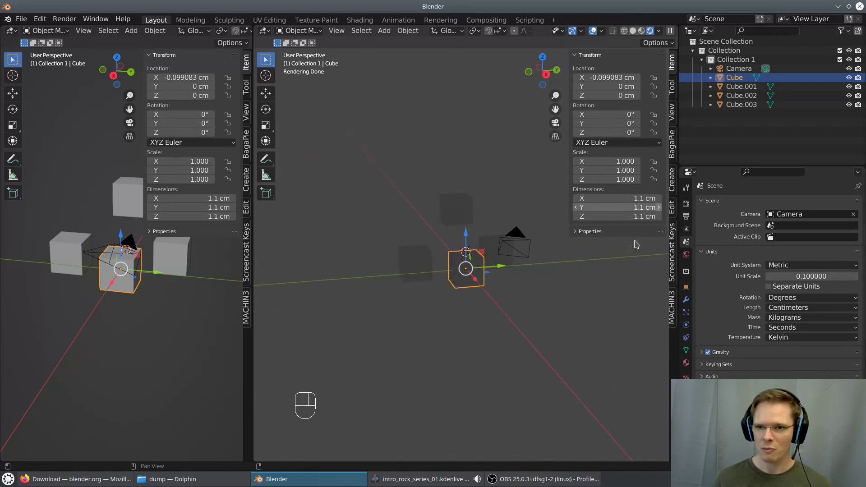
Restore the scene's unit scale to 1
{"action": "left_click", "coordinate": [818, 279]}
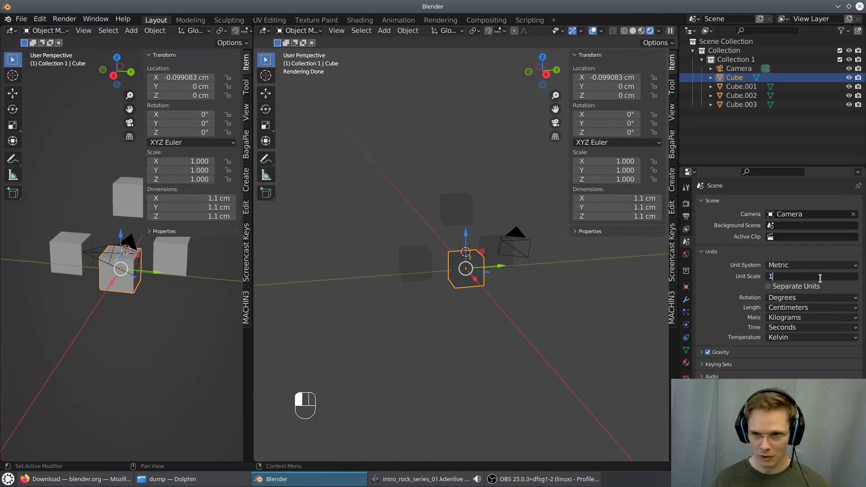
{"action": "type", "text": "1"}
{"action": "key", "text": "Return"}
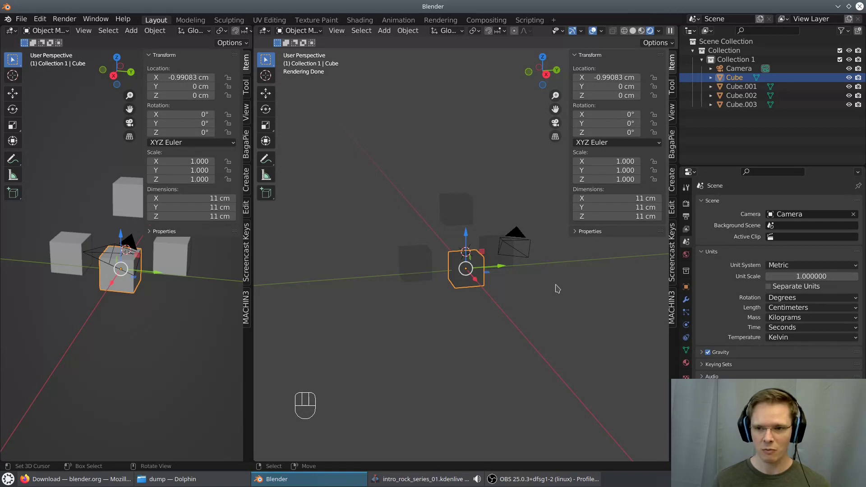
Select Cube.003, the uppermost cube, and frame it in the larger 3D viewport
{"action": "middle_click_drag", "start_coordinate": [559, 288], "coordinate": [522, 311]}
{"action": "scroll", "coordinate": [523, 311], "scroll_direction": "up", "scroll_amount": 5}
{"action": "middle_click_drag", "start_coordinate": [575, 374], "coordinate": [585, 340]}
{"action": "left_click", "coordinate": [449, 174]}
{"action": "key", "text": "KP_Decimal"}
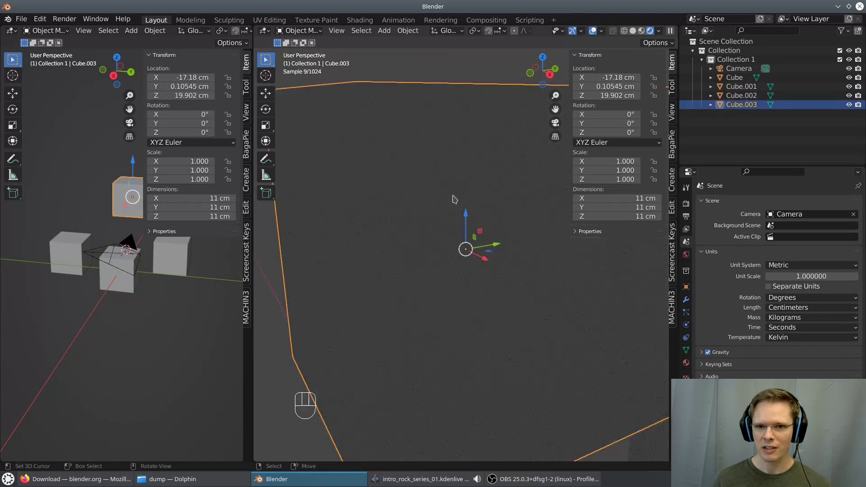
{"action": "middle_click_drag", "start_coordinate": [494, 254], "coordinate": [507, 280]}
{"action": "scroll", "coordinate": [524, 355], "scroll_direction": "down", "scroll_amount": 8}
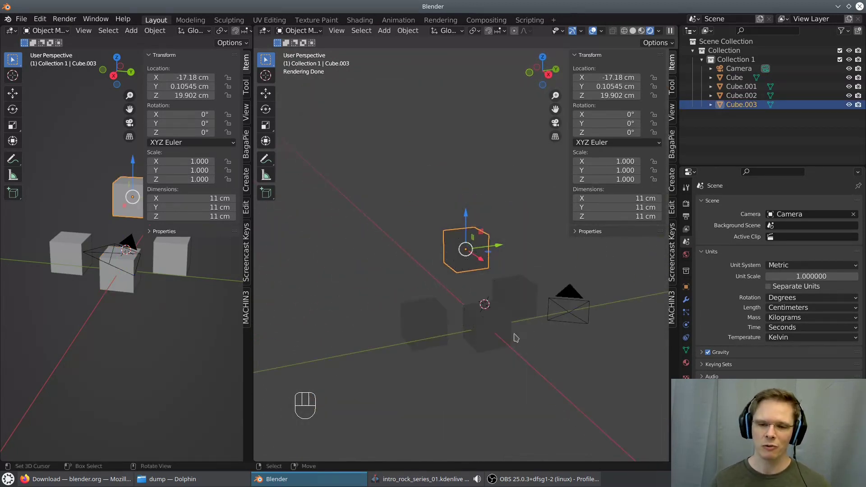
{"action": "middle_click_drag", "start_coordinate": [547, 341], "coordinate": [480, 340]}
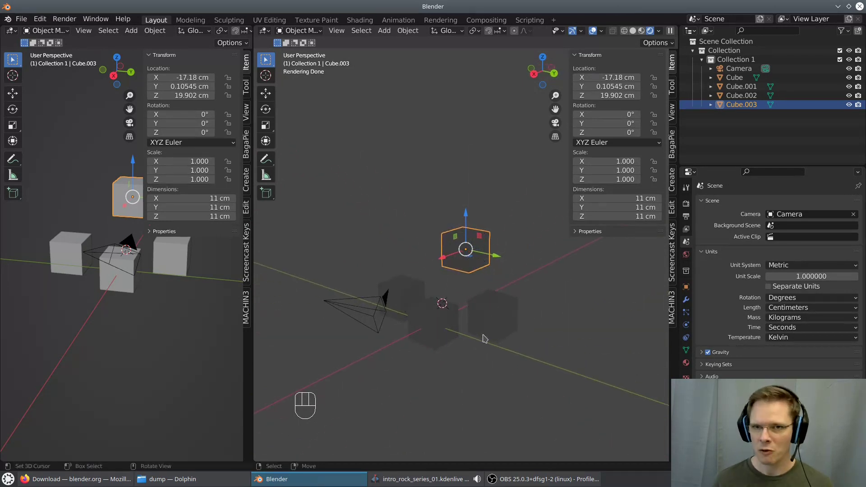
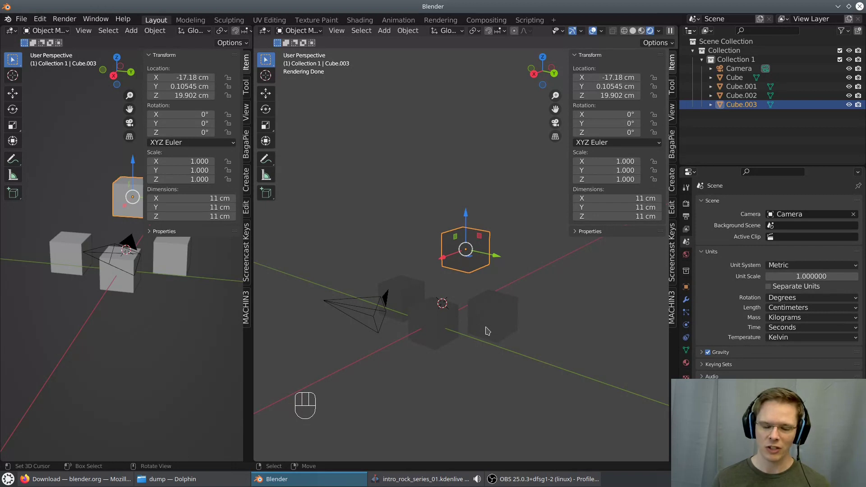
Scale Cube.003 up uniformly by a factor of about 1.84
{"action": "middle_click_drag", "start_coordinate": [519, 282], "coordinate": [543, 282]}
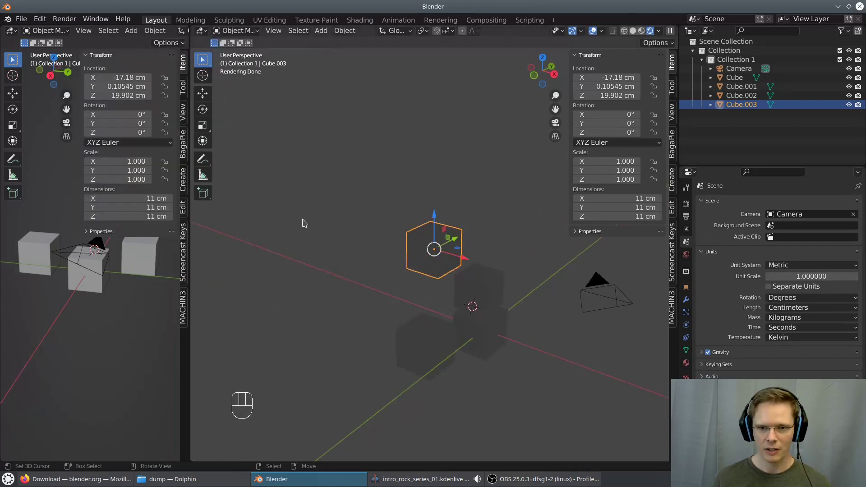
{"action": "middle_click_drag", "start_coordinate": [504, 236], "coordinate": [379, 242]}
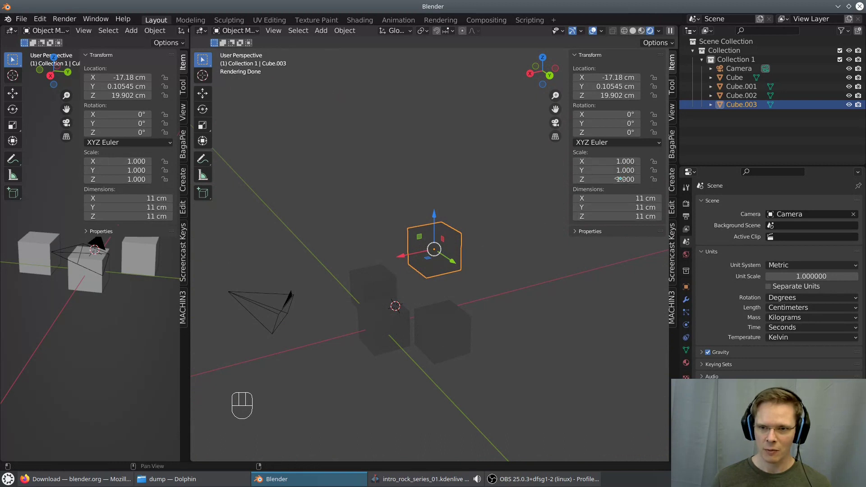
{"action": "middle_click_drag", "start_coordinate": [487, 271], "coordinate": [503, 274]}
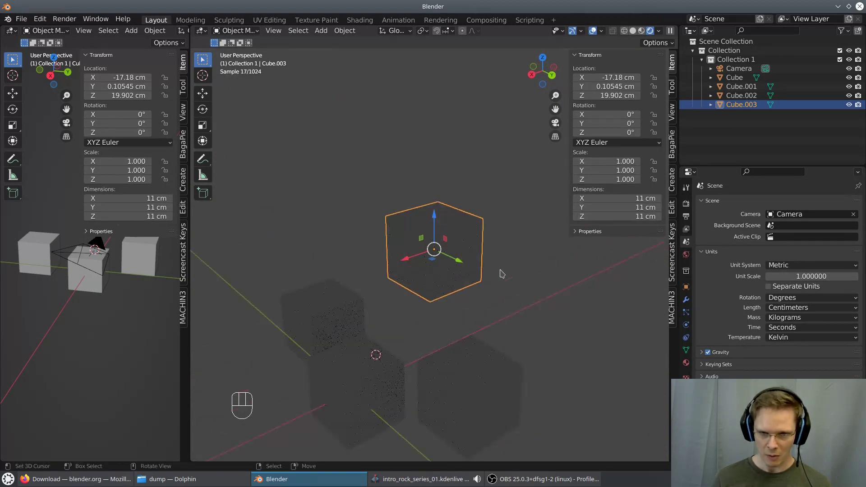
{"action": "key", "text": "s"}
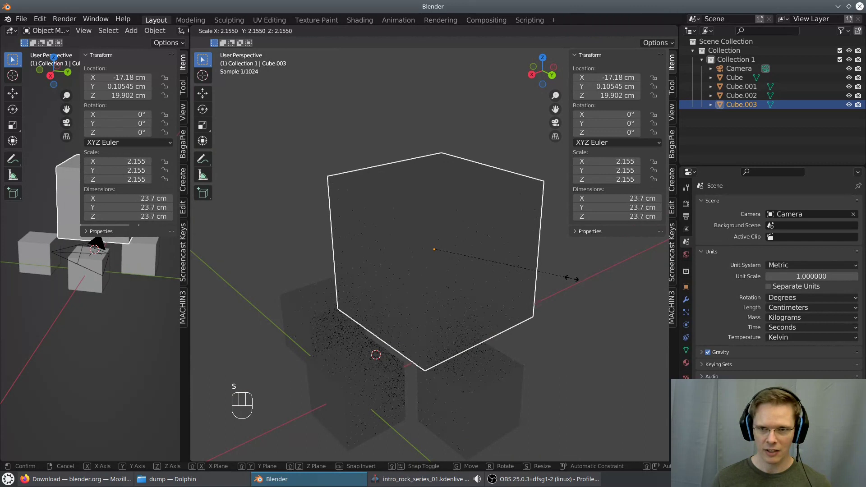
{"action": "left_click", "coordinate": [547, 278]}
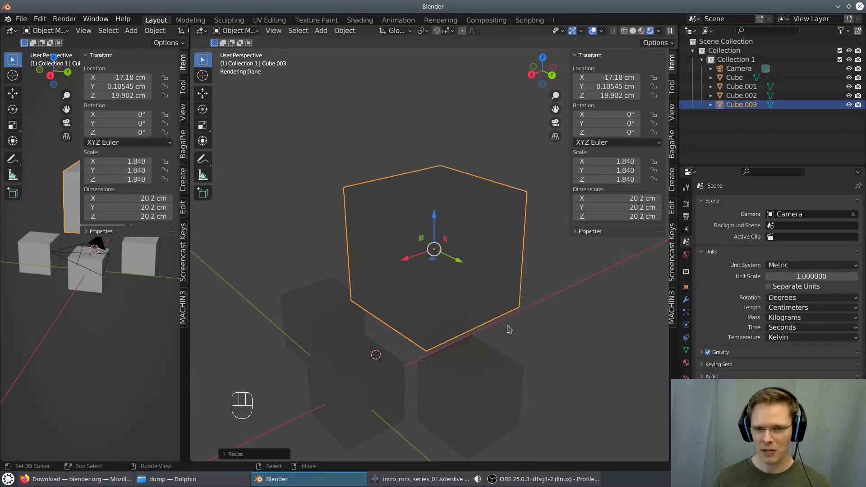
{"action": "middle_click_drag", "start_coordinate": [509, 329], "coordinate": [469, 260]}
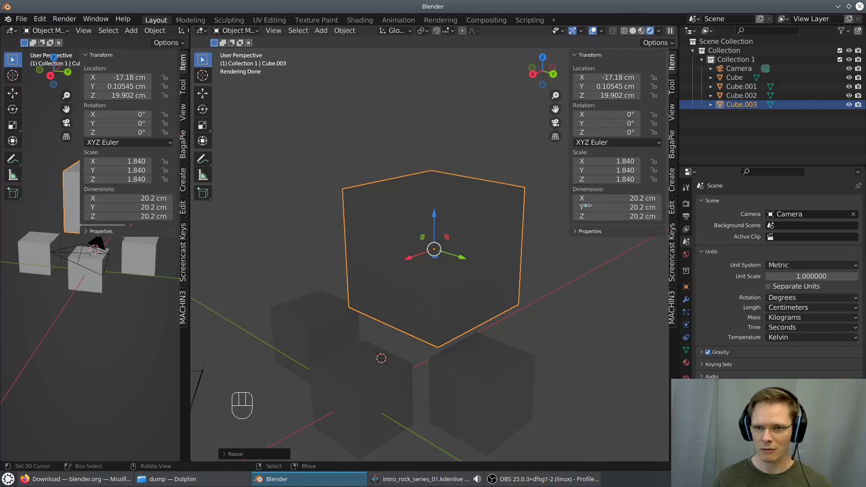
Set Cube.003's scale to 2 on all three axes
{"action": "left_click_drag", "start_coordinate": [612, 179], "coordinate": [619, 178]}
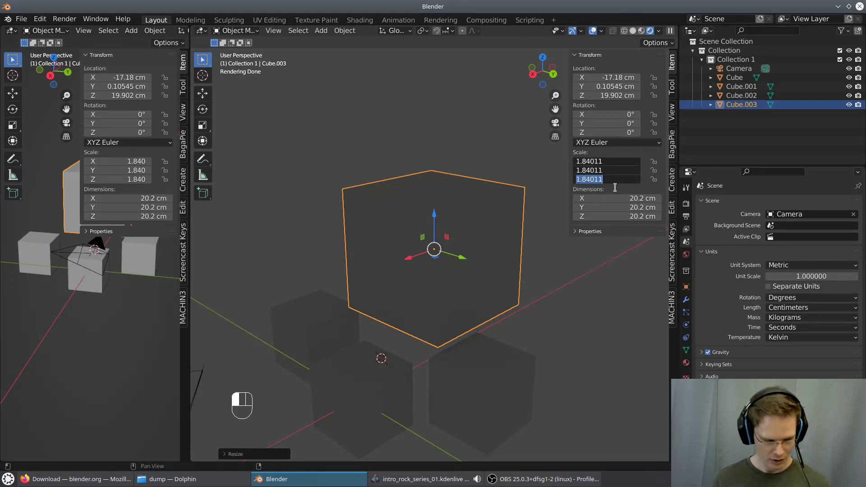
{"action": "type", "text": "2"}
{"action": "key", "text": "Return"}
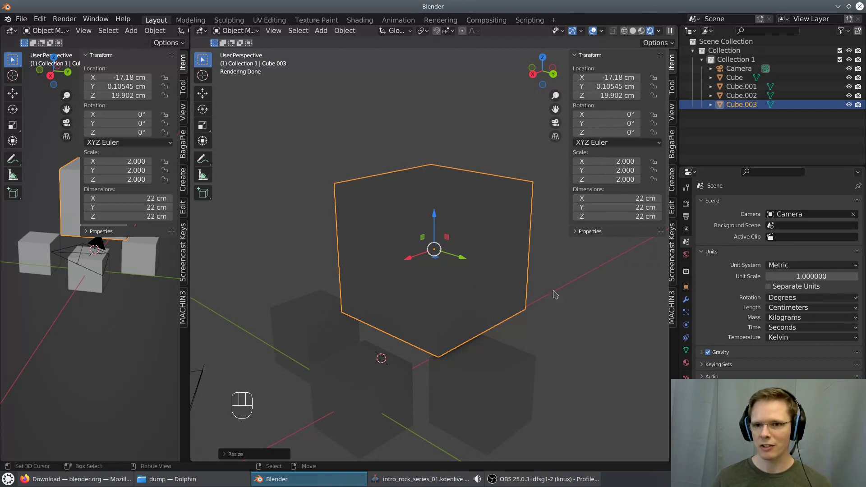
Rotate Cube.003 about the X axis to about -50.7°
{"action": "mouse_move", "coordinate": [539, 281]}
{"action": "middle_mouse_down"}
{"action": "mouse_move", "coordinate": [558, 253]}
{"action": "mouse_move", "coordinate": [564, 299]}
{"action": "mouse_move", "coordinate": [541, 288]}
{"action": "middle_mouse_up"}
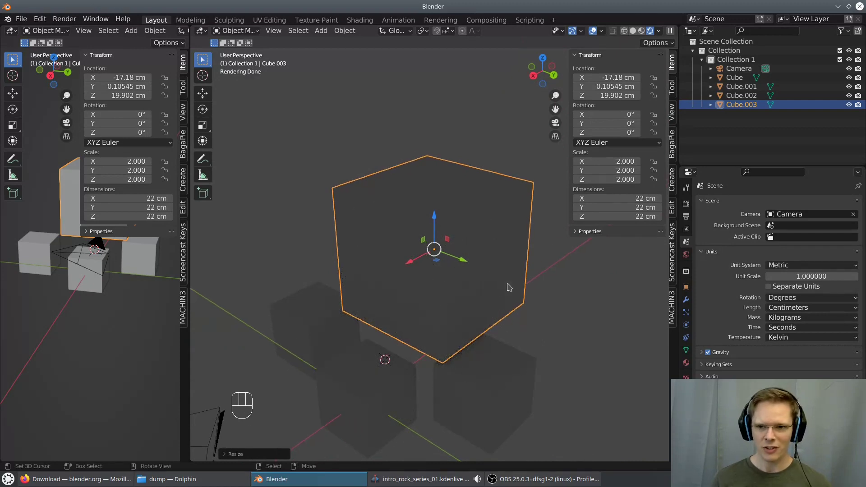
{"action": "key", "text": "space"}
{"action": "mouse_move", "coordinate": [509, 284]}
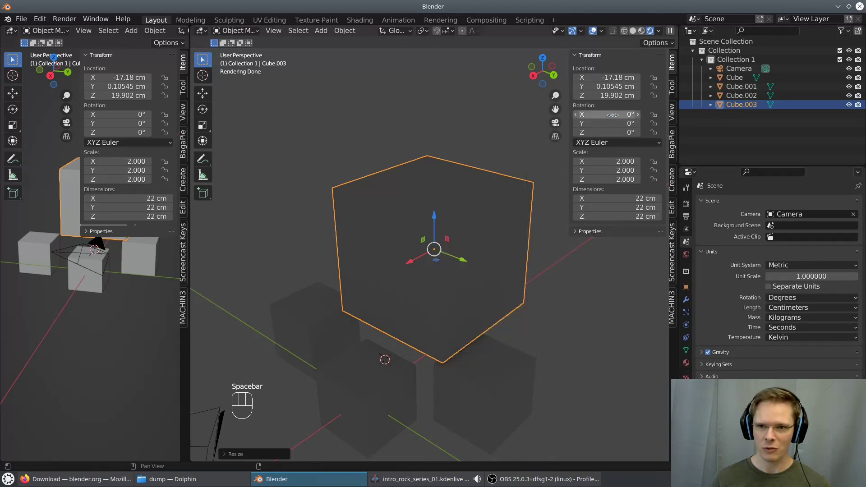
{"action": "left_click_drag", "start_coordinate": [612, 115], "coordinate": [580, 114]}
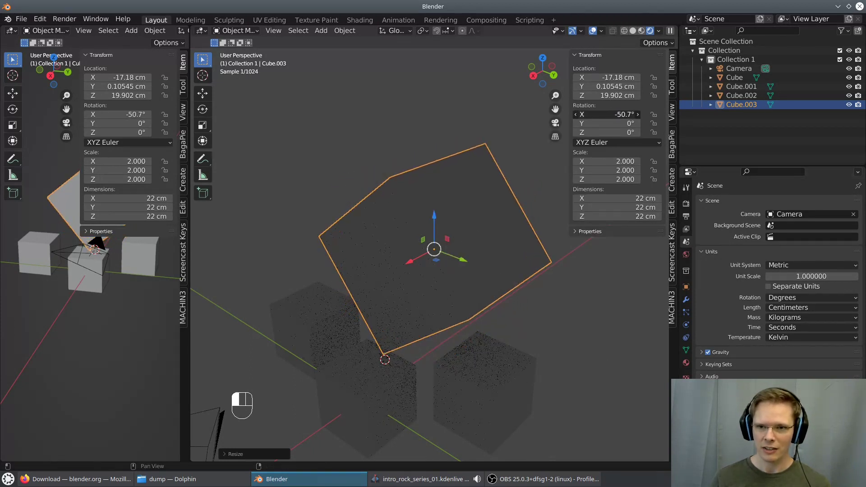
{"action": "middle_click_drag", "start_coordinate": [567, 277], "coordinate": [558, 258]}
Apply the scale transform to Cube.003, leaving its rotation unapplied
{"action": "key", "text": "space"}
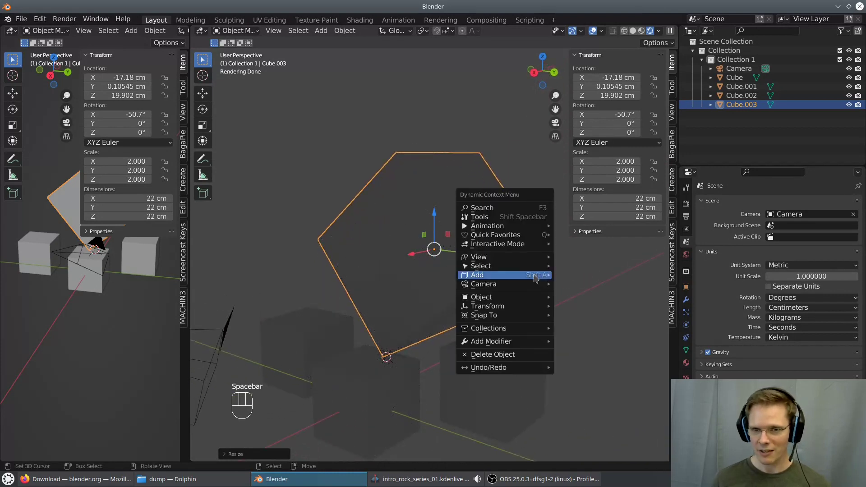
{"action": "mouse_move", "coordinate": [502, 307]}
{"action": "mouse_move", "coordinate": [619, 351]}
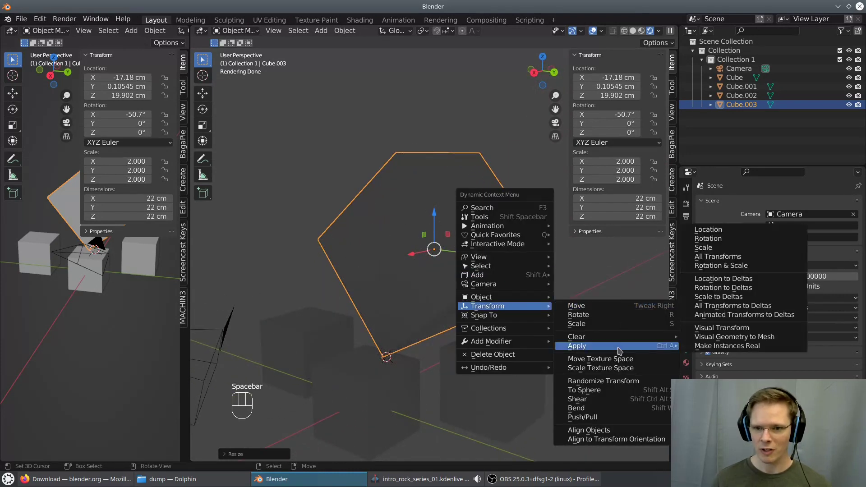
{"action": "left_click", "coordinate": [748, 249]}
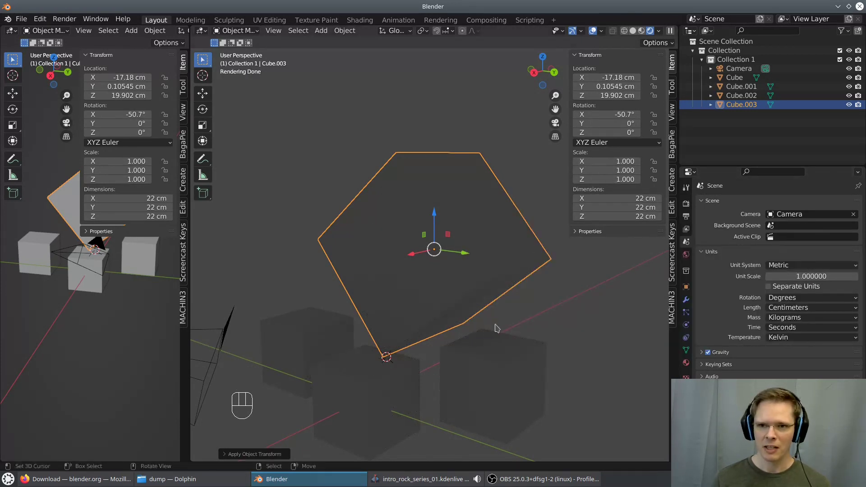
Set the transform orientation to Local for the selected Cube.003
{"action": "middle_click_drag", "start_coordinate": [496, 328], "coordinate": [512, 335]}
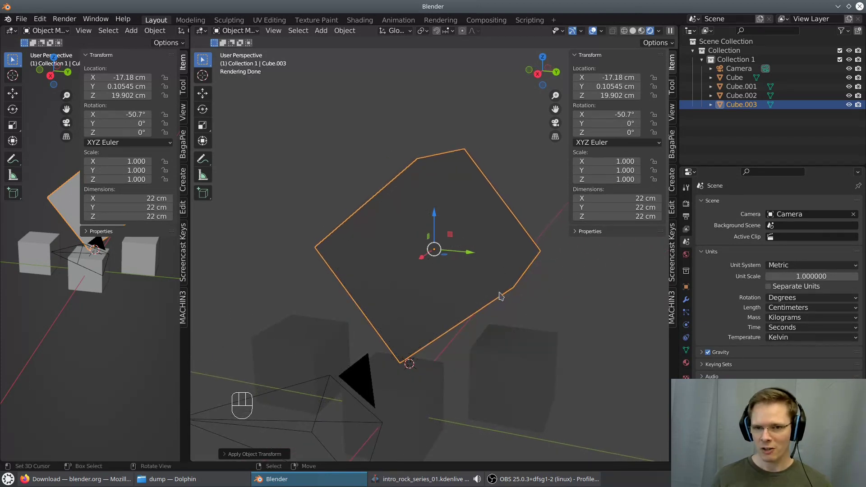
{"action": "mouse_move", "coordinate": [499, 296]}
{"action": "middle_mouse_down"}
{"action": "mouse_move", "coordinate": [512, 302]}
{"action": "mouse_move", "coordinate": [504, 297]}
{"action": "middle_mouse_up"}
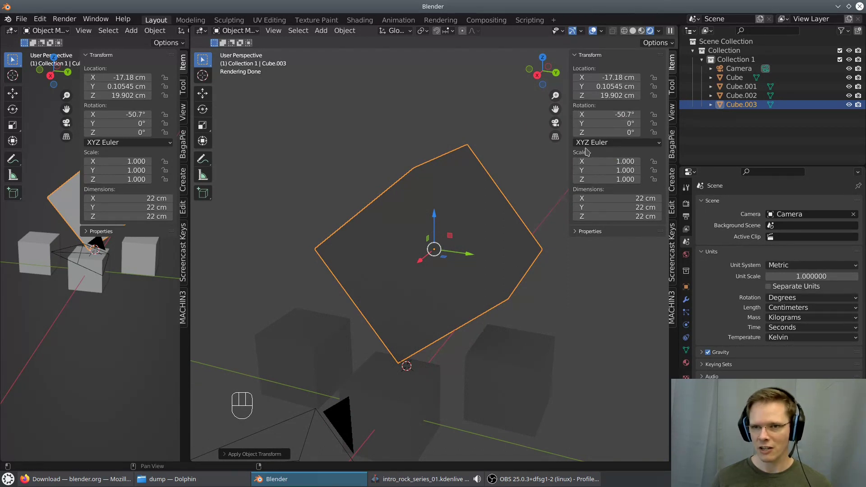
{"action": "left_click", "coordinate": [396, 31]}
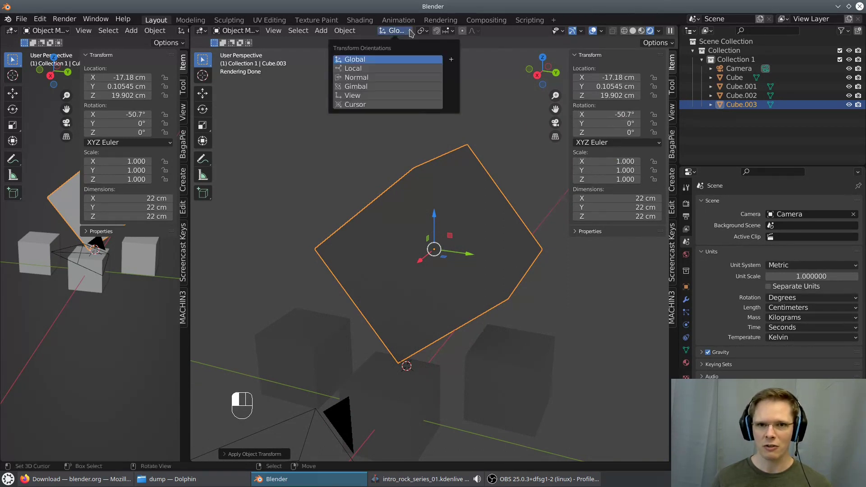
{"action": "left_click", "coordinate": [387, 69]}
Move Cube.003 along its local Y axis to about Y -2.67 cm and Z 23.3 cm
{"action": "middle_click_drag", "start_coordinate": [522, 303], "coordinate": [517, 276]}
{"action": "left_click_drag", "start_coordinate": [457, 278], "coordinate": [420, 230]}
{"action": "middle_click_drag", "start_coordinate": [515, 286], "coordinate": [429, 238]}
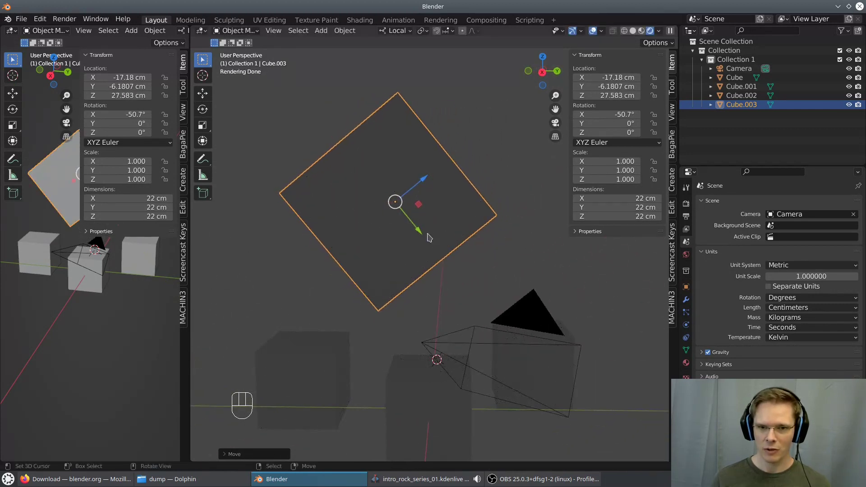
{"action": "left_click_drag", "start_coordinate": [418, 232], "coordinate": [439, 258]}
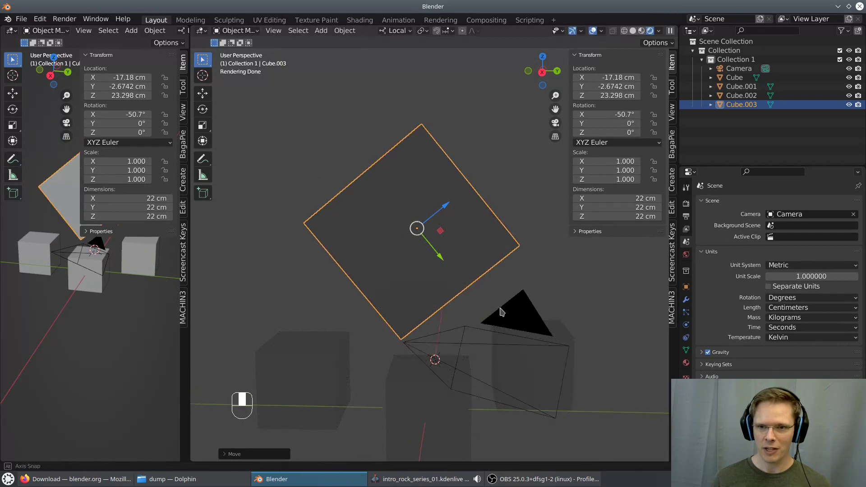
Apply the rotation transform to Cube.003
{"action": "middle_click_drag", "start_coordinate": [439, 259], "coordinate": [447, 311]}
{"action": "key", "text": "space"}
{"action": "mouse_move", "coordinate": [442, 314]}
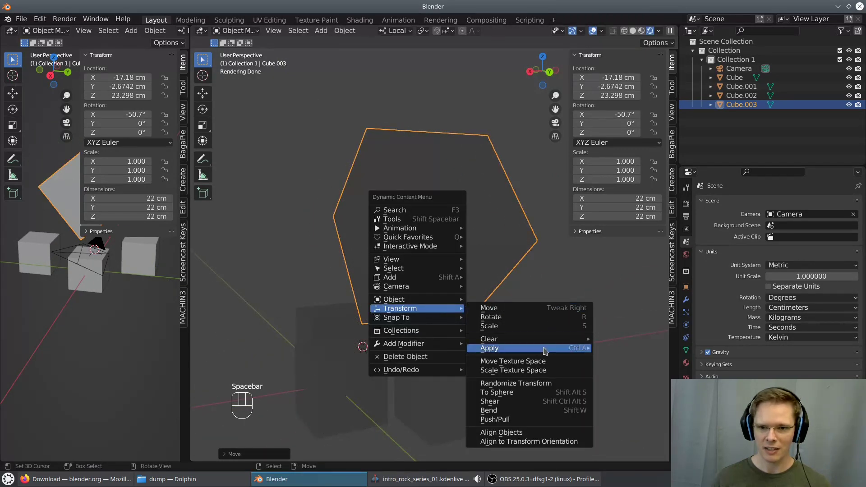
{"action": "mouse_move", "coordinate": [547, 349]}
{"action": "left_click", "coordinate": [655, 246]}
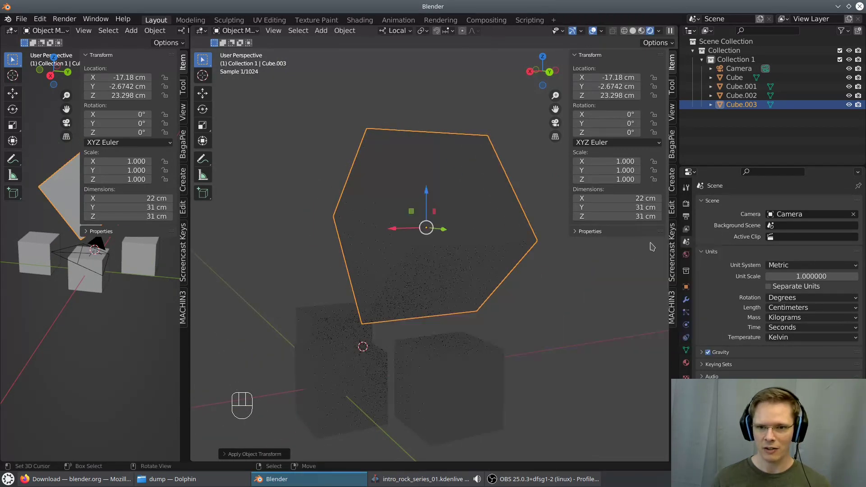
{"action": "middle_click_drag", "start_coordinate": [423, 271], "coordinate": [469, 203]}
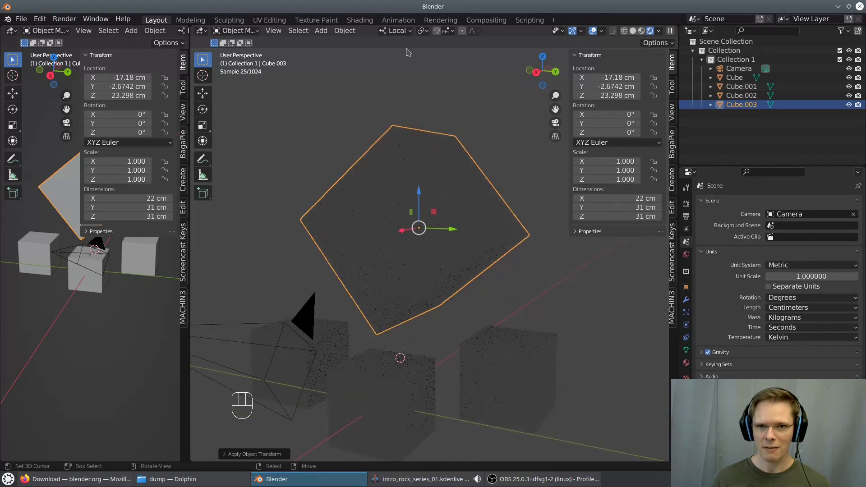
Compare Cube.003's gizmo in the Global and Local transform orientations, ending on Local
{"action": "left_click", "coordinate": [396, 31]}
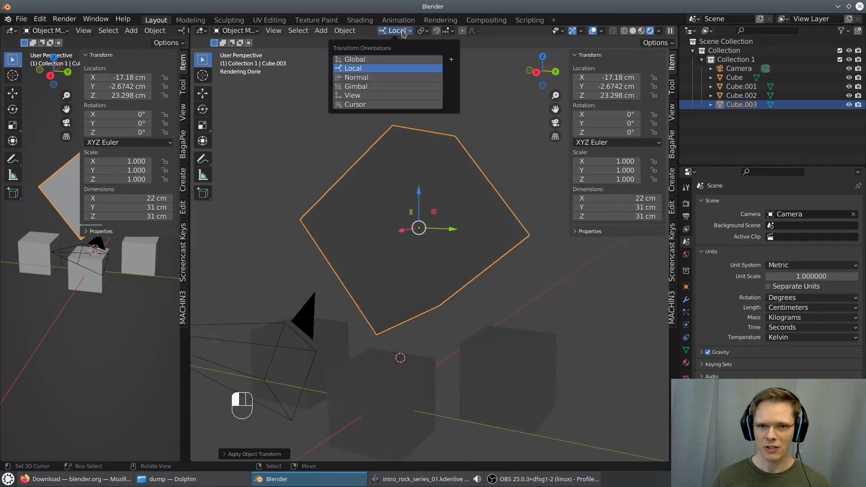
{"action": "left_click", "coordinate": [389, 59]}
{"action": "left_click", "coordinate": [403, 32]}
{"action": "left_click", "coordinate": [397, 31]}
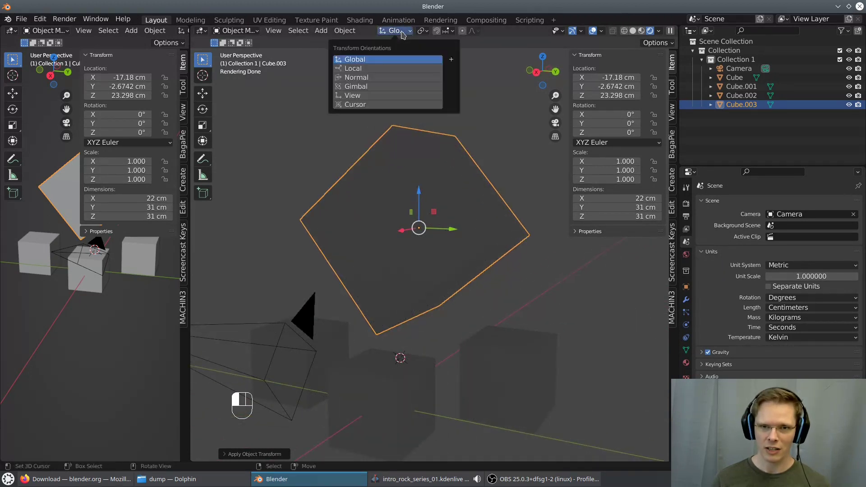
{"action": "left_click", "coordinate": [353, 68]}
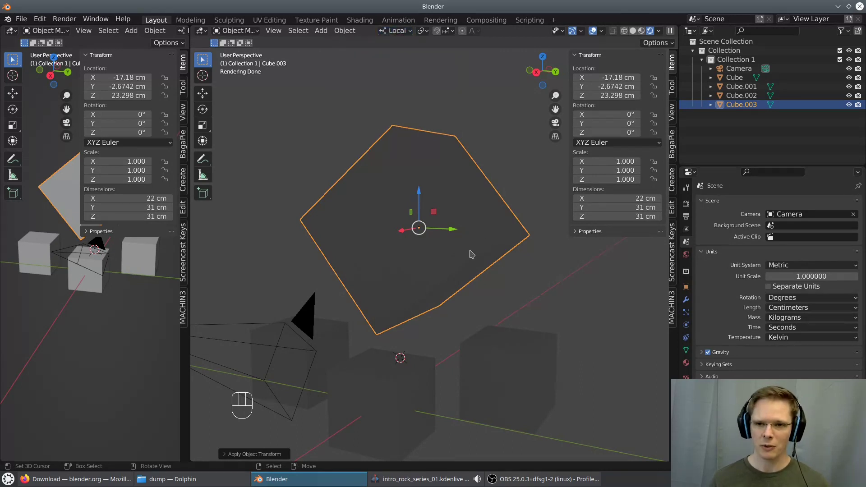
Inspect Cube.003's mesh in Edit Mode by selecting different elements, and return to Object Mode
{"action": "middle_click_drag", "start_coordinate": [486, 251], "coordinate": [495, 253]}
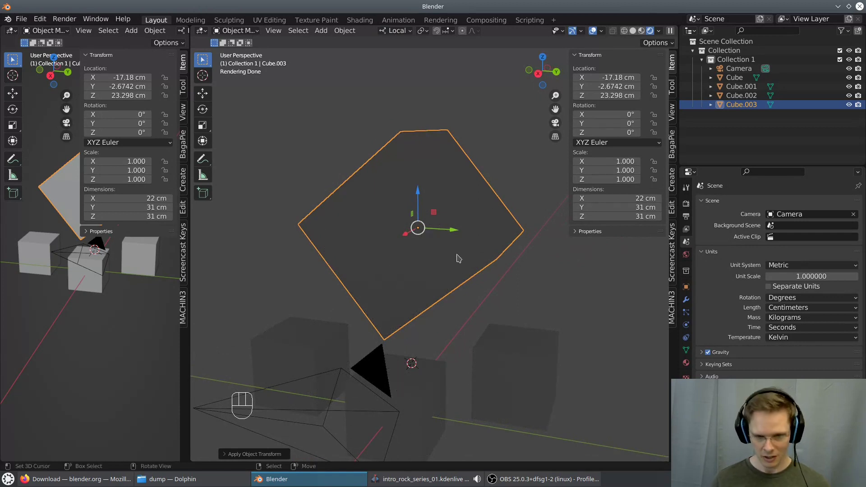
{"action": "middle_click_drag", "start_coordinate": [483, 282], "coordinate": [460, 294]}
{"action": "scroll", "coordinate": [465, 303], "scroll_direction": "down", "scroll_amount": 4}
{"action": "key", "text": "Tab"}
{"action": "right_click", "coordinate": [427, 248]}
{"action": "middle_click_drag", "start_coordinate": [398, 265], "coordinate": [395, 290]}
{"action": "right_click", "coordinate": [413, 210]}
{"action": "right_click", "coordinate": [449, 216]}
{"action": "key", "text": "Tab"}
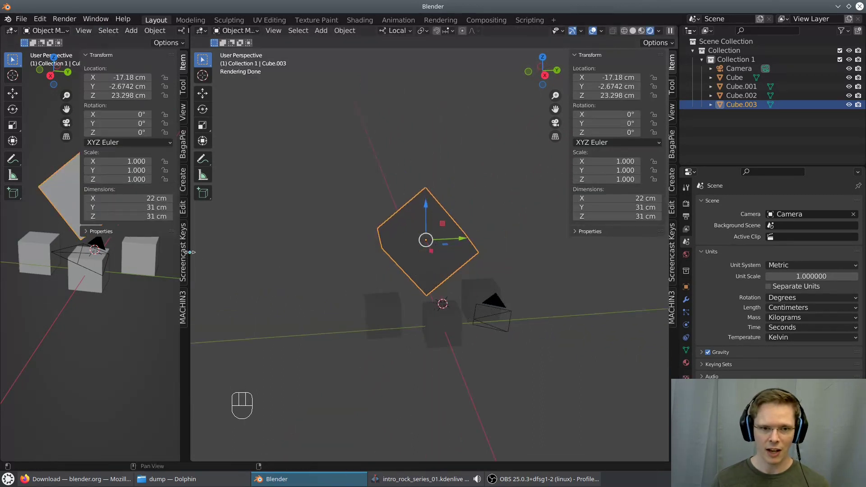
Widen the solid-shaded viewport and hide its transform sidebar
{"action": "left_click_drag", "start_coordinate": [190, 252], "coordinate": [297, 253]}
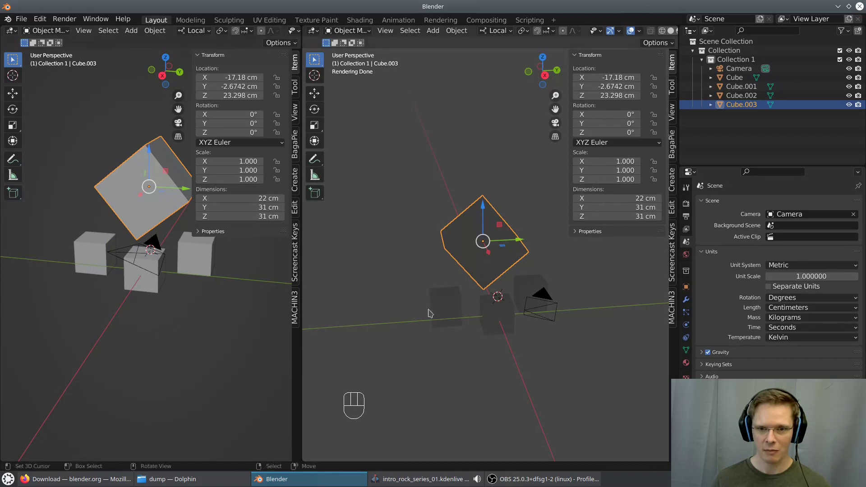
{"action": "middle_click_drag", "start_coordinate": [442, 303], "coordinate": [457, 300]}
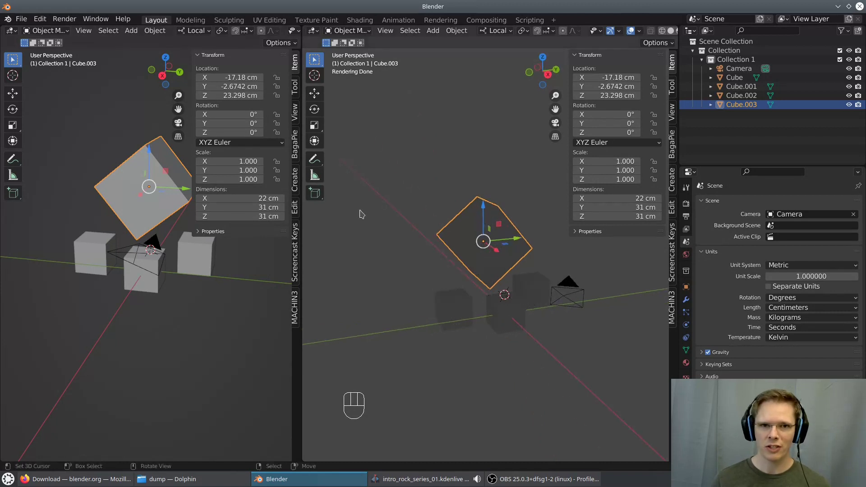
{"action": "scroll", "coordinate": [283, 31], "scroll_direction": "down", "scroll_amount": 5}
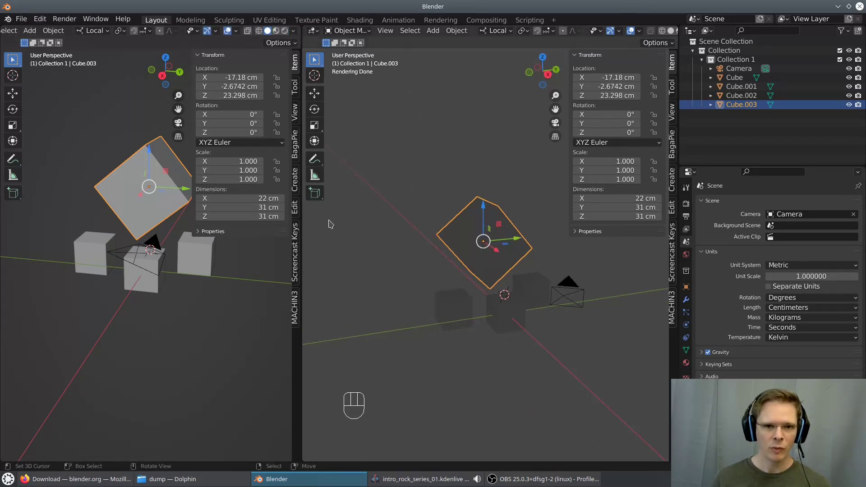
{"action": "left_click_drag", "start_coordinate": [301, 221], "coordinate": [364, 217]}
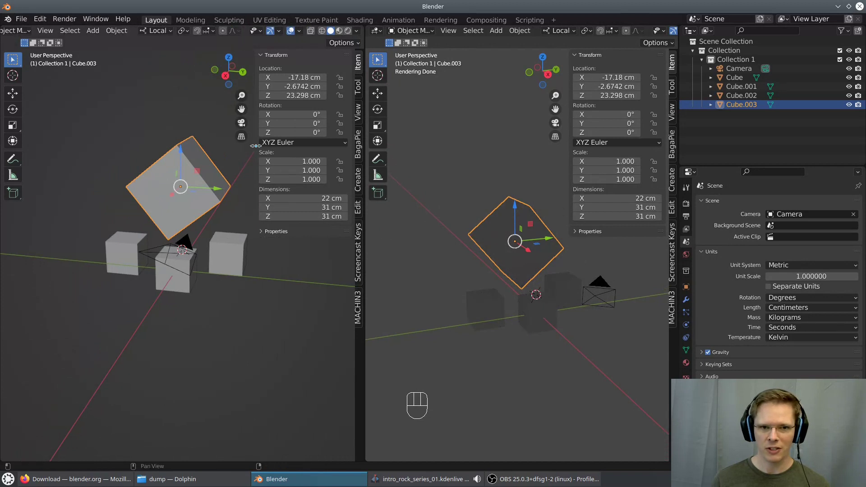
{"action": "left_click_drag", "start_coordinate": [256, 146], "coordinate": [350, 146]}
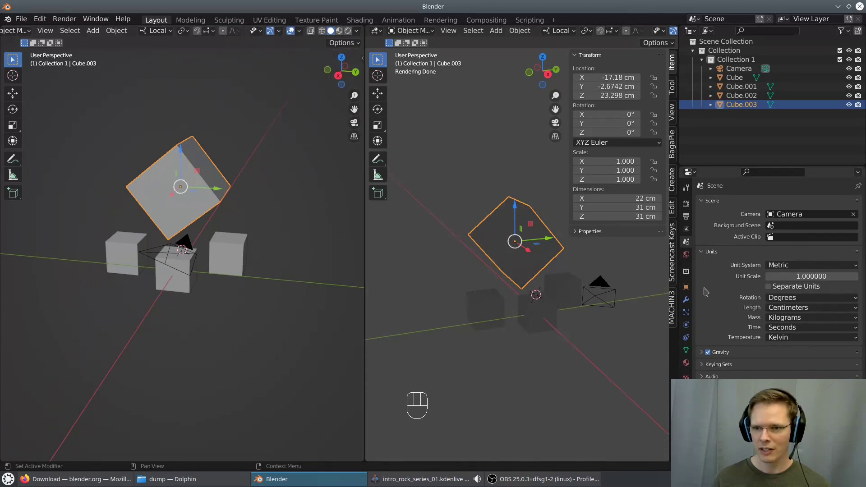
Show the scene's render settings and switch the solid-shaded viewport to Rendered shading
{"action": "left_click", "coordinate": [686, 203]}
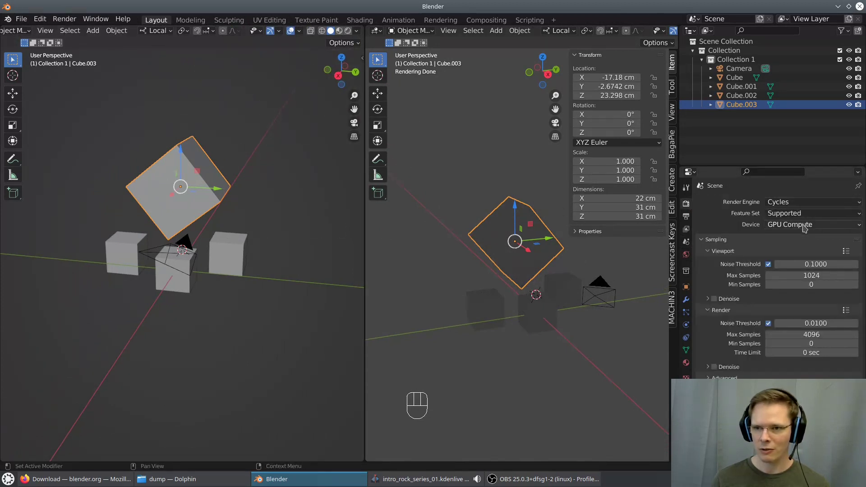
{"action": "left_click", "coordinate": [347, 32]}
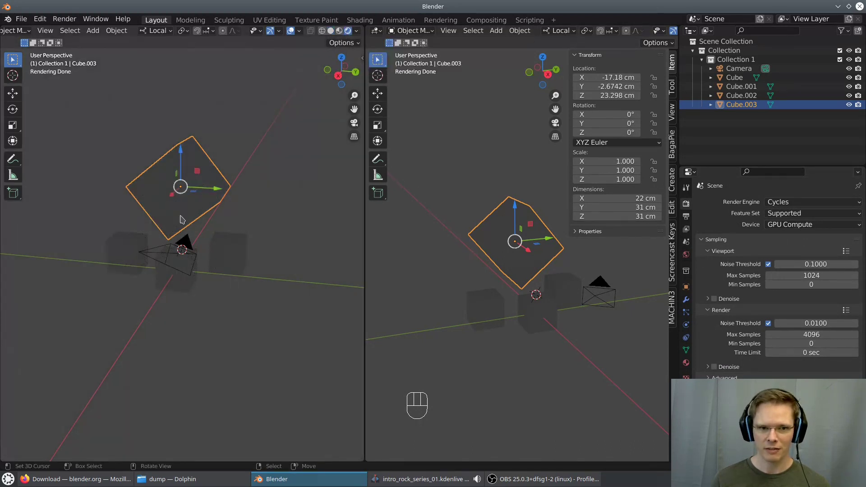
{"action": "middle_click_drag", "start_coordinate": [239, 218], "coordinate": [273, 221]}
{"action": "key", "text": "KP_Decimal"}
{"action": "scroll", "coordinate": [200, 218], "scroll_direction": "down", "scroll_amount": 5}
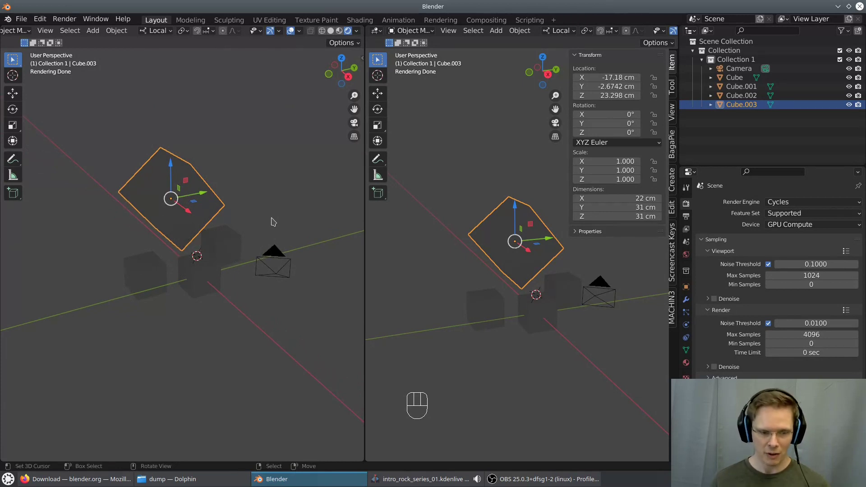
{"action": "key", "text": "z"}
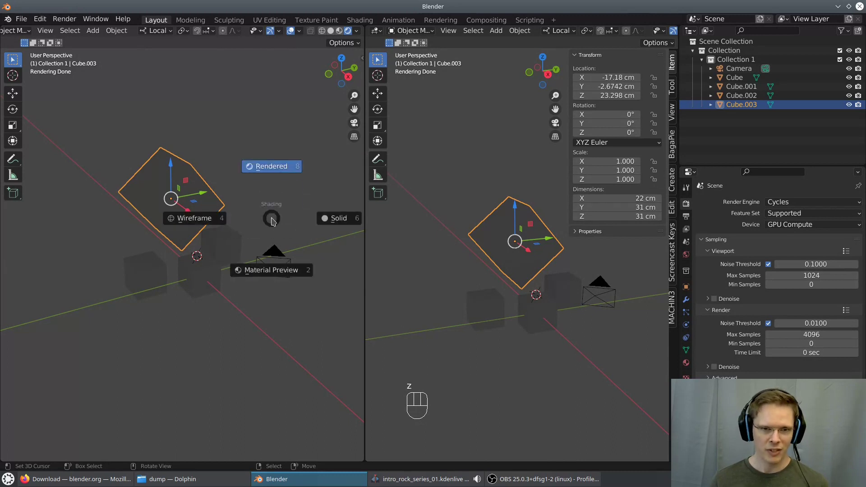
{"action": "left_click", "coordinate": [284, 170]}
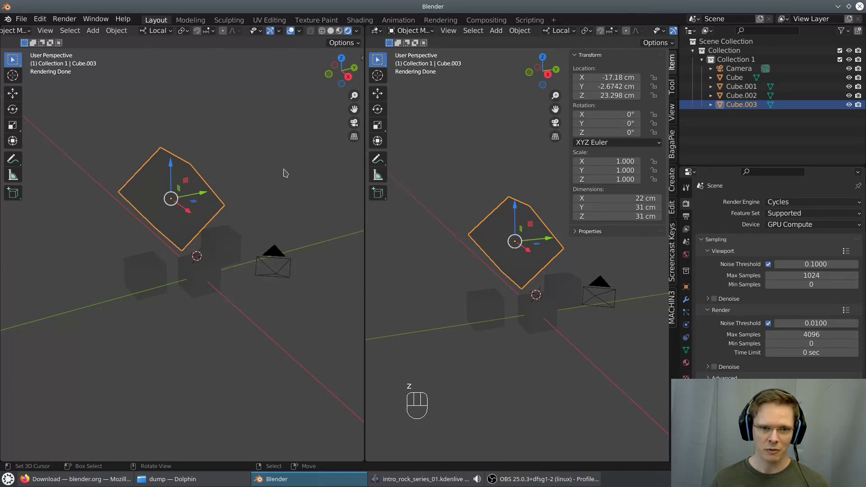
Add a point light to the scene at the 3D cursor
{"action": "mouse_move", "coordinate": [252, 273]}
{"action": "middle_mouse_down"}
{"action": "mouse_move", "coordinate": [232, 271]}
{"action": "mouse_move", "coordinate": [237, 275]}
{"action": "middle_mouse_up"}
{"action": "key", "text": "space"}
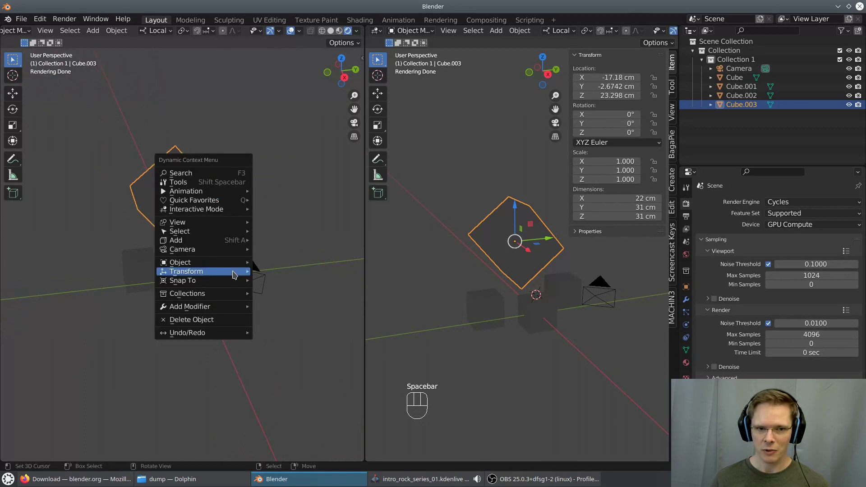
{"action": "mouse_move", "coordinate": [228, 272]}
{"action": "left_click", "coordinate": [93, 30]}
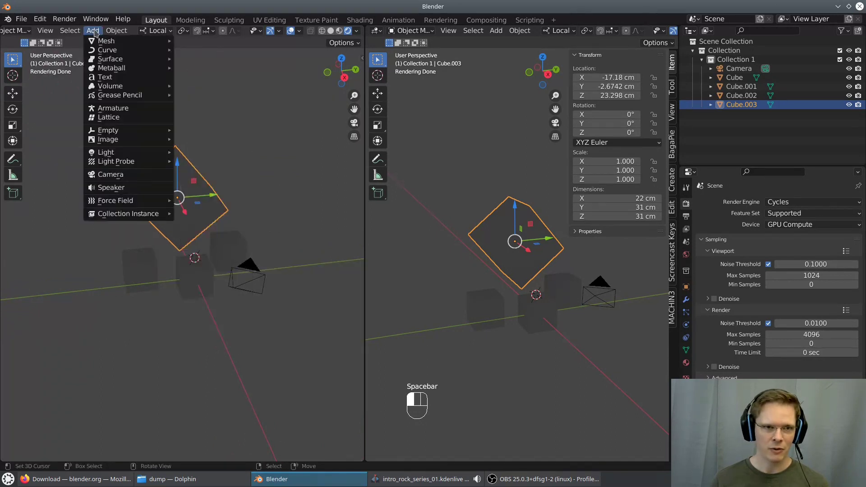
{"action": "mouse_move", "coordinate": [119, 141]}
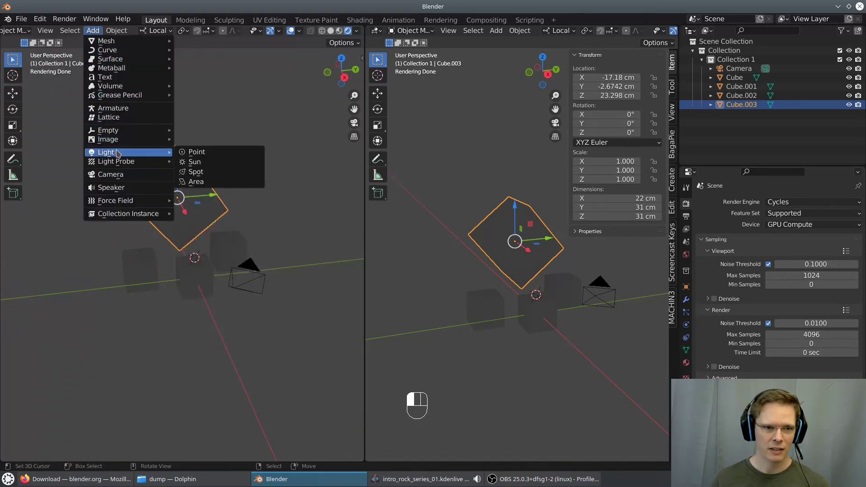
{"action": "left_click", "coordinate": [203, 153]}
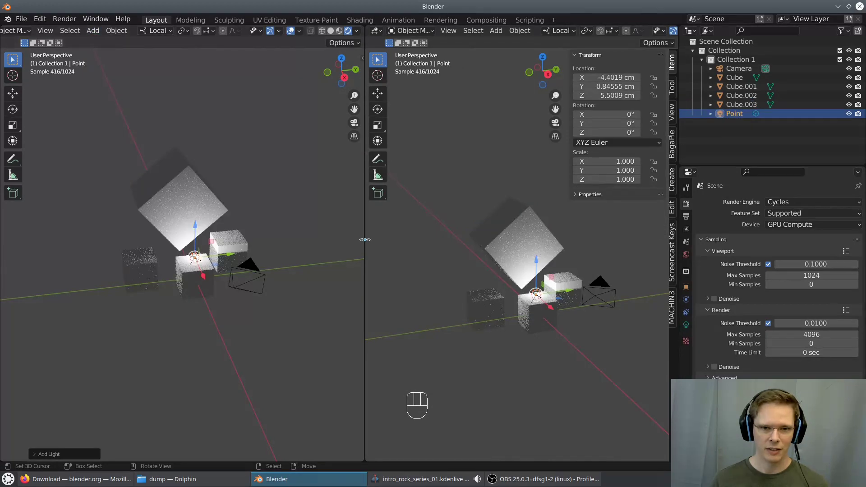
Enlarge the viewport that shows the transform sidebar and move the point light to about X 13.86 cm and Z 12.15 cm
{"action": "left_click_drag", "start_coordinate": [364, 241], "coordinate": [212, 241]}
{"action": "scroll", "coordinate": [512, 314], "scroll_direction": "up", "scroll_amount": 4}
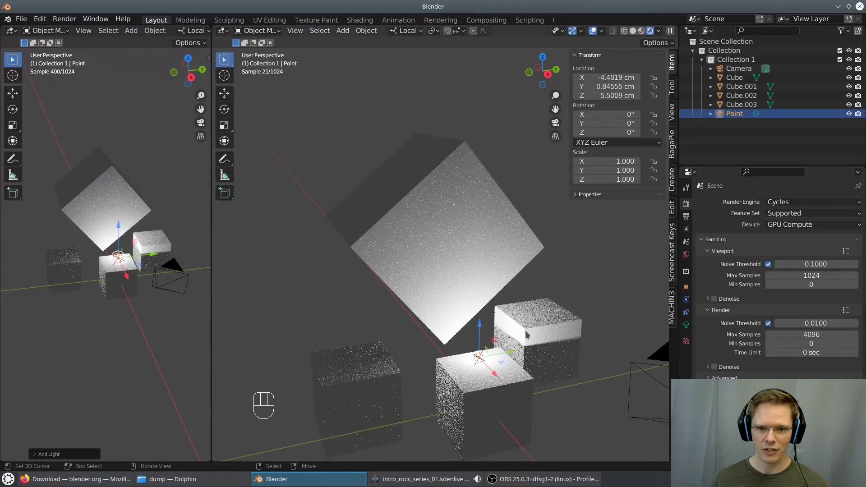
{"action": "middle_click_drag", "start_coordinate": [519, 301], "coordinate": [393, 218], "text": "shift"}
{"action": "left_click_drag", "start_coordinate": [392, 218], "coordinate": [393, 192]}
{"action": "middle_click_drag", "start_coordinate": [392, 192], "coordinate": [396, 195]}
{"action": "left_click_drag", "start_coordinate": [395, 195], "coordinate": [283, 205]}
Move the point light along the Y axis to about -9.5 cm
{"action": "middle_click_drag", "start_coordinate": [474, 216], "coordinate": [463, 270]}
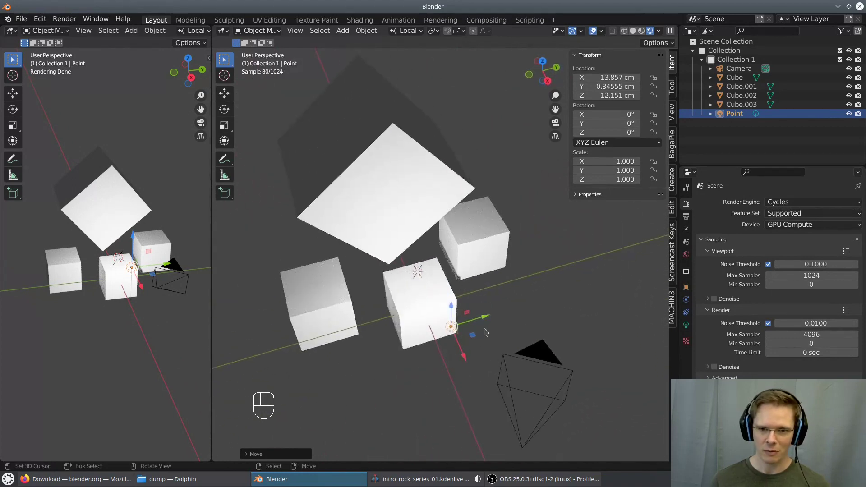
{"action": "left_click_drag", "start_coordinate": [482, 306], "coordinate": [419, 321]}
{"action": "mouse_move", "coordinate": [420, 321]}
{"action": "middle_mouse_down"}
{"action": "mouse_move", "coordinate": [442, 311]}
{"action": "mouse_move", "coordinate": [433, 318]}
{"action": "middle_mouse_up"}
{"action": "scroll", "coordinate": [406, 289], "scroll_direction": "down", "scroll_amount": 3}
{"action": "middle_click_drag", "start_coordinate": [374, 276], "coordinate": [493, 323], "text": "shift"}
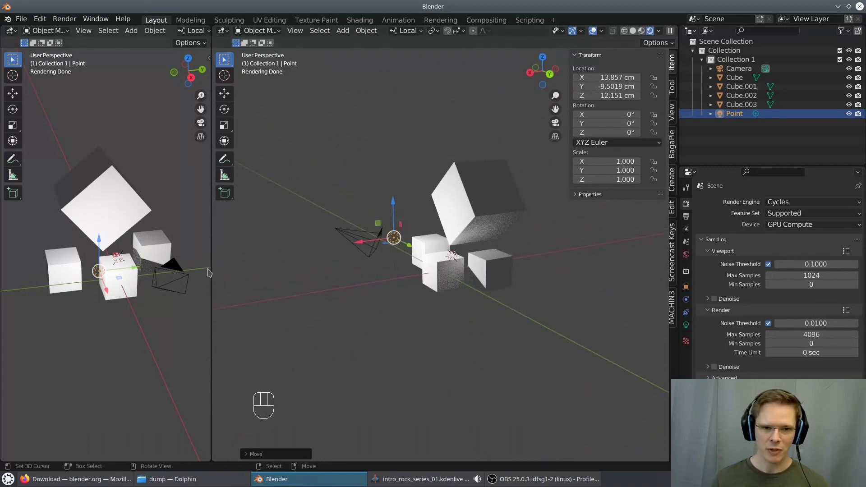
Select the camera, widen the viewport without the sidebar, and switch that viewport to the camera view
{"action": "left_click_drag", "start_coordinate": [211, 272], "coordinate": [276, 272]}
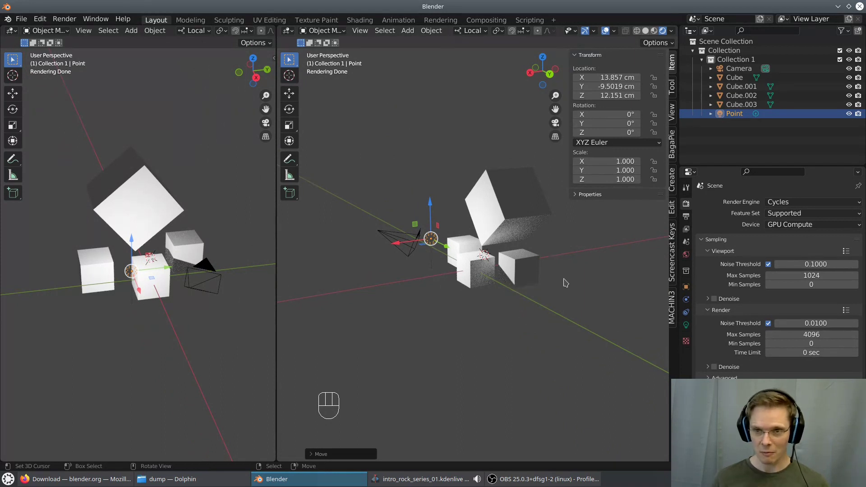
{"action": "middle_click_drag", "start_coordinate": [565, 282], "coordinate": [543, 290]}
{"action": "left_click", "coordinate": [391, 268]}
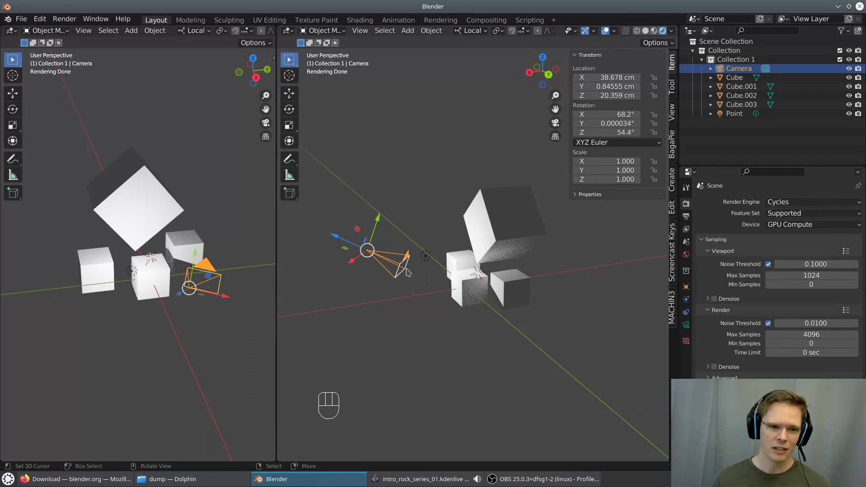
{"action": "middle_click_drag", "start_coordinate": [503, 272], "coordinate": [419, 268]}
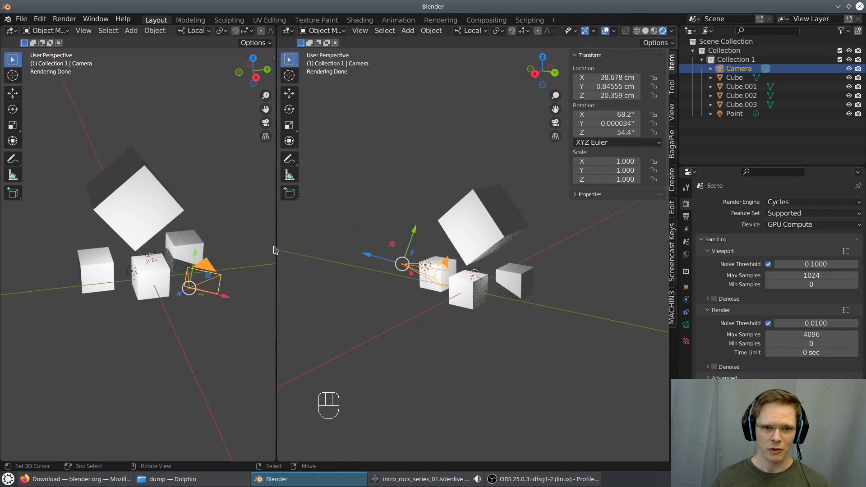
{"action": "left_click_drag", "start_coordinate": [276, 247], "coordinate": [381, 247]}
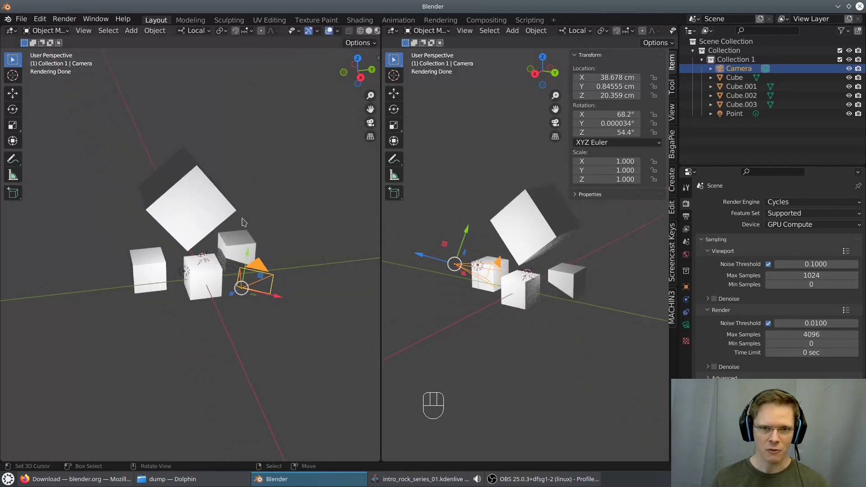
{"action": "key", "text": "KP_0"}
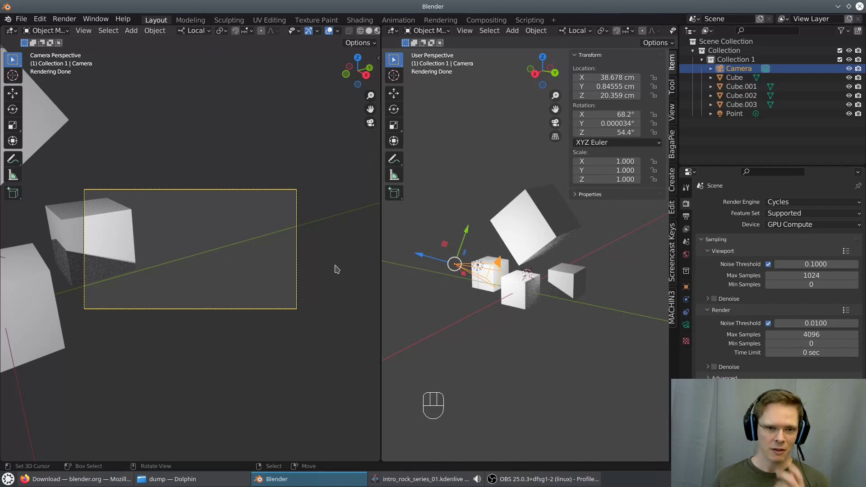
Show the transform sidebar in the camera viewport, view the camera from outside, and return to the camera view
{"action": "middle_click_drag", "start_coordinate": [324, 279], "coordinate": [244, 269]}
{"action": "scroll", "coordinate": [243, 270], "scroll_direction": "down", "scroll_amount": 4}
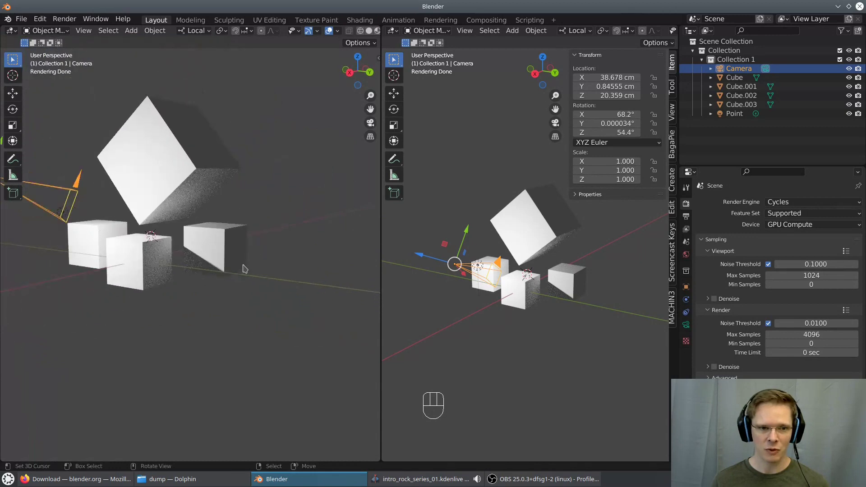
{"action": "key", "text": "n"}
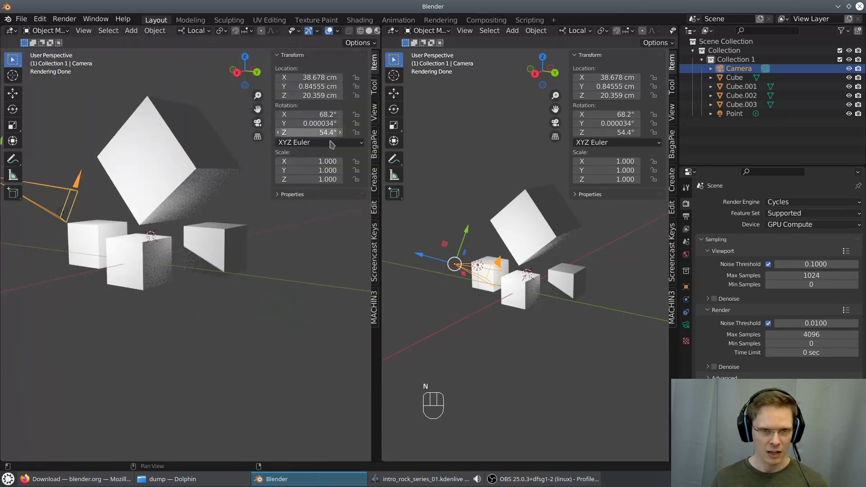
{"action": "middle_click_drag", "start_coordinate": [189, 220], "coordinate": [218, 240]}
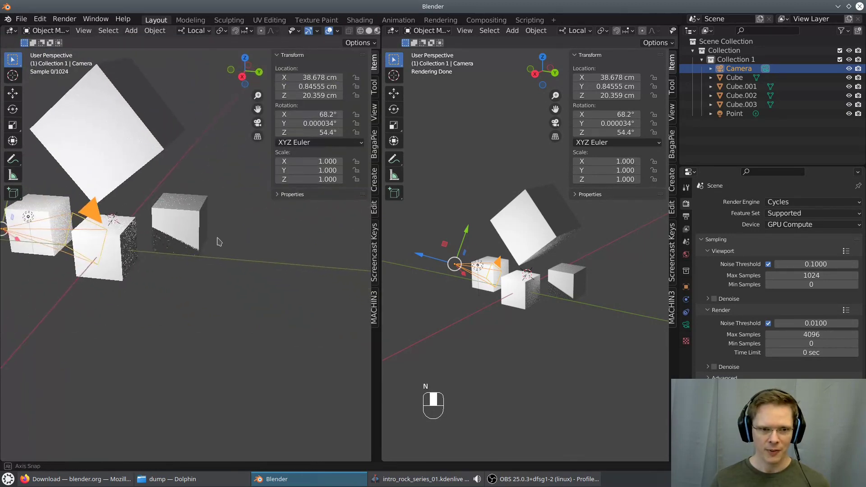
{"action": "middle_click_drag", "start_coordinate": [164, 207], "coordinate": [214, 258], "text": "shift"}
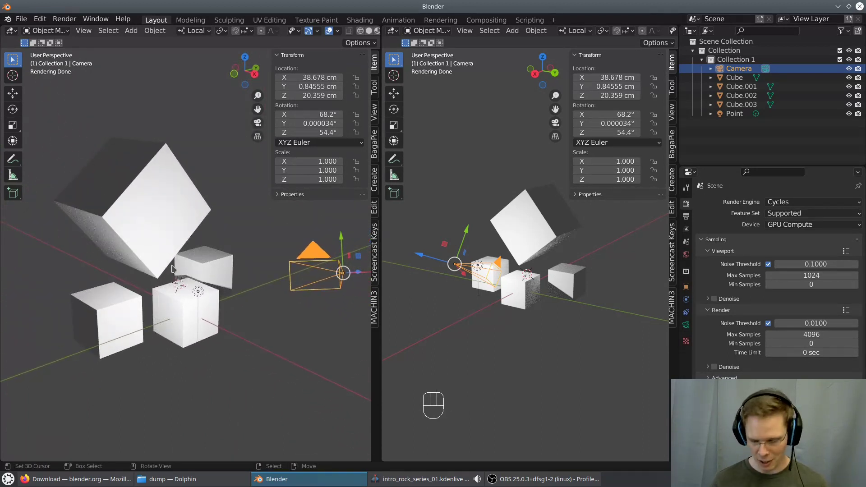
{"action": "key", "text": "KP_0"}
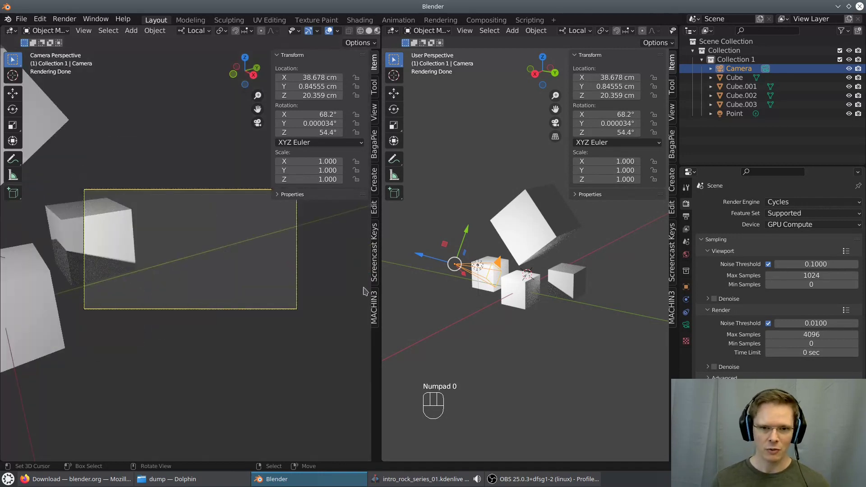
Enlarge the perspective viewport and rotate the camera about its local Y axis toward the cubes, reaching a Z rotation of about 90.1°
{"action": "left_click_drag", "start_coordinate": [382, 283], "coordinate": [259, 282]}
{"action": "middle_click_drag", "start_coordinate": [465, 269], "coordinate": [341, 242]}
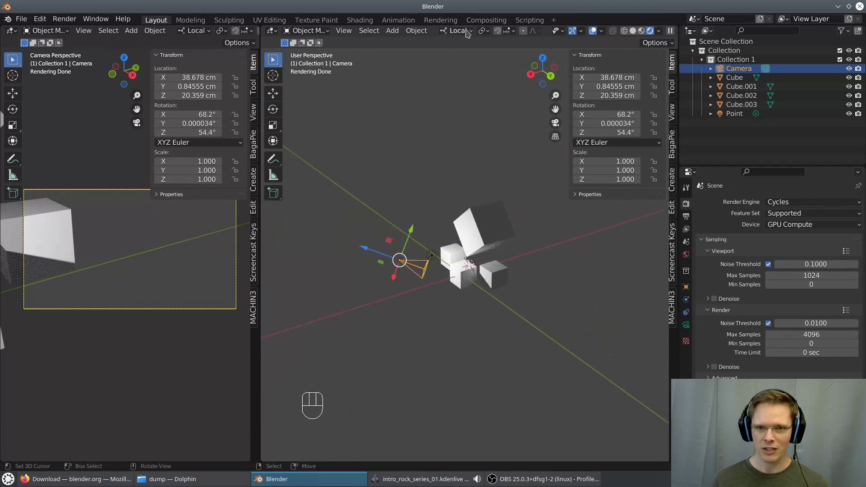
{"action": "middle_click_drag", "start_coordinate": [508, 277], "coordinate": [411, 290]}
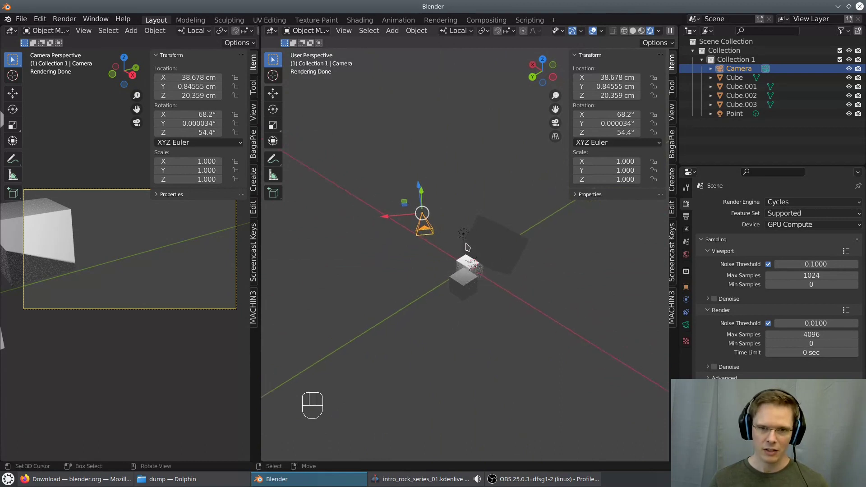
{"action": "middle_click_drag", "start_coordinate": [467, 247], "coordinate": [491, 233]}
{"action": "key", "text": "r"}
{"action": "key", "text": "y"}
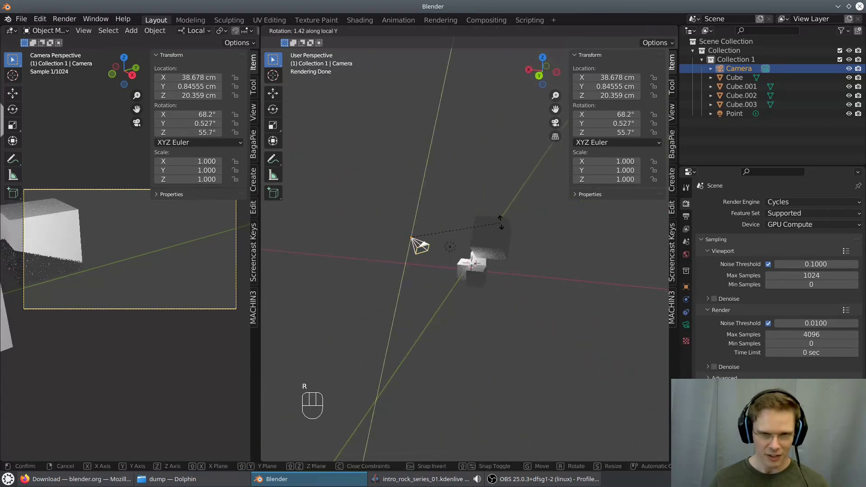
{"action": "left_click", "coordinate": [470, 175]}
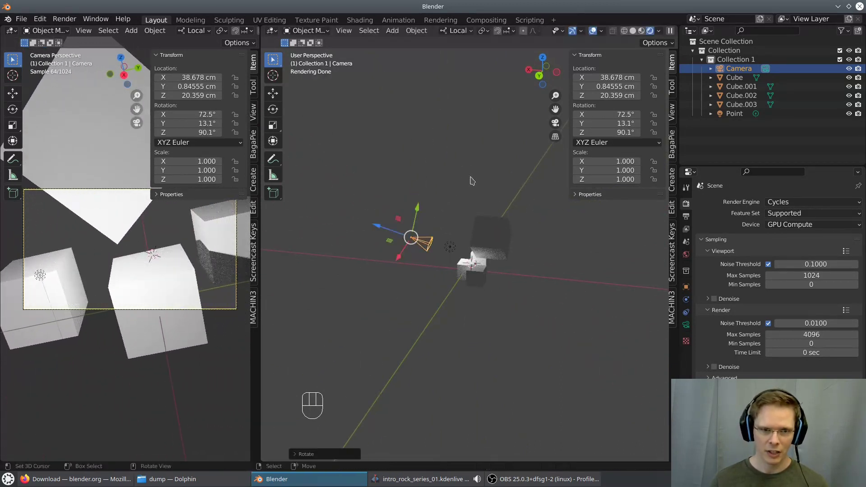
Roll the camera about its local Z axis by about 12.6° to level its view of the cubes
{"action": "middle_click_drag", "start_coordinate": [470, 180], "coordinate": [510, 295]}
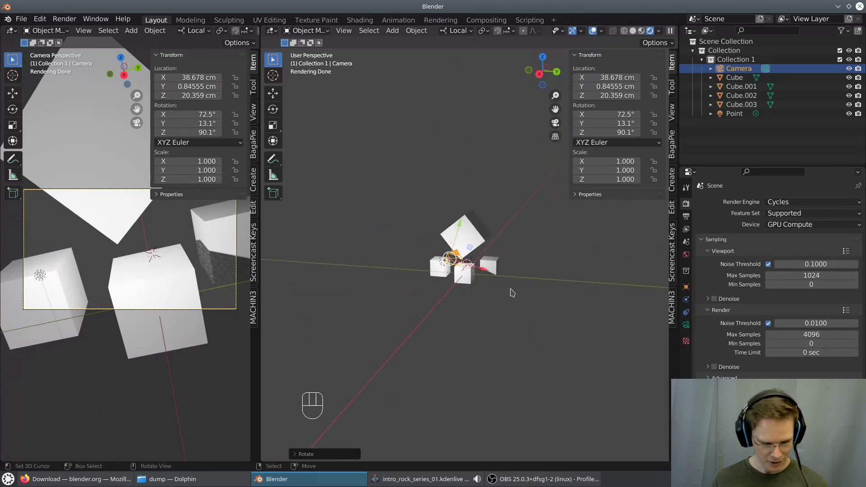
{"action": "key", "text": "z"}
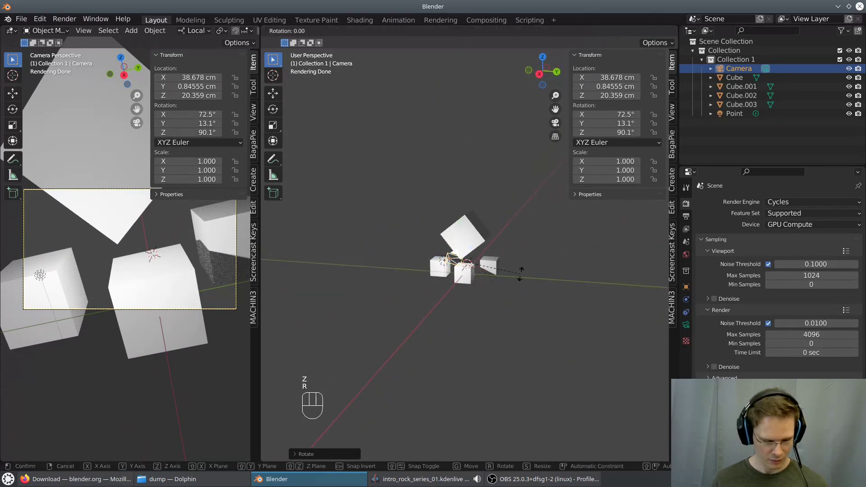
{"action": "key", "text": "r"}
{"action": "key", "text": "z"}
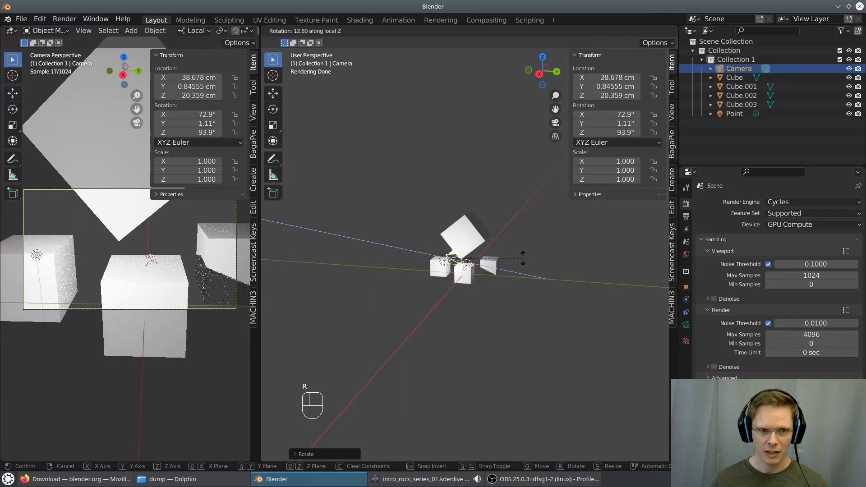
{"action": "left_click", "coordinate": [530, 289]}
Tilt the camera about its local X axis to about 77° and move it back to about X 88.05, Y 4.44, Z 31.6 cm
{"action": "middle_click_drag", "start_coordinate": [531, 290], "coordinate": [446, 275]}
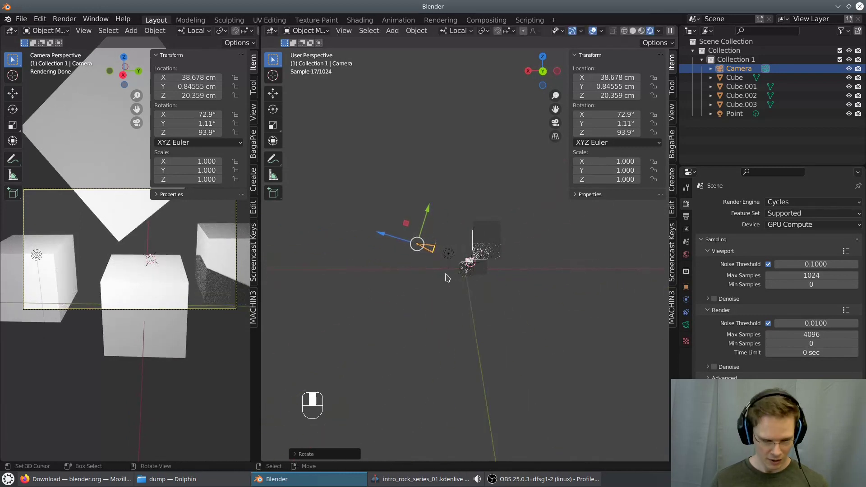
{"action": "key", "text": "r"}
{"action": "key", "text": "x"}
{"action": "key", "text": "x"}
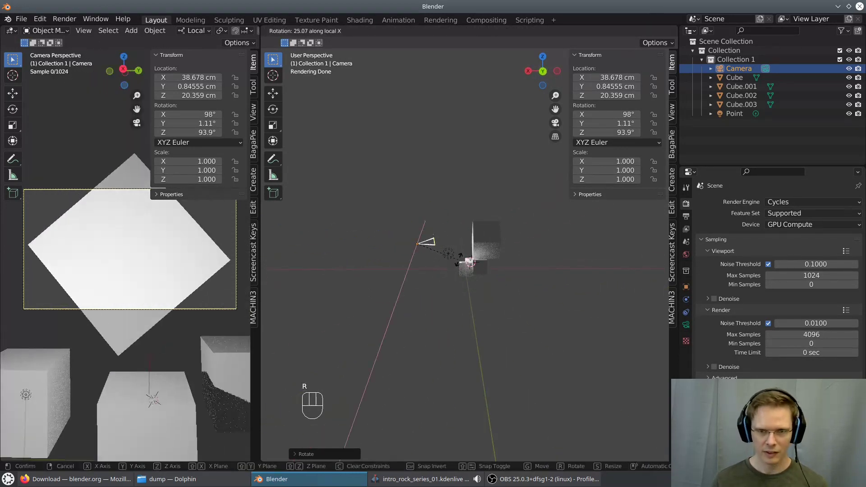
{"action": "left_click", "coordinate": [447, 270]}
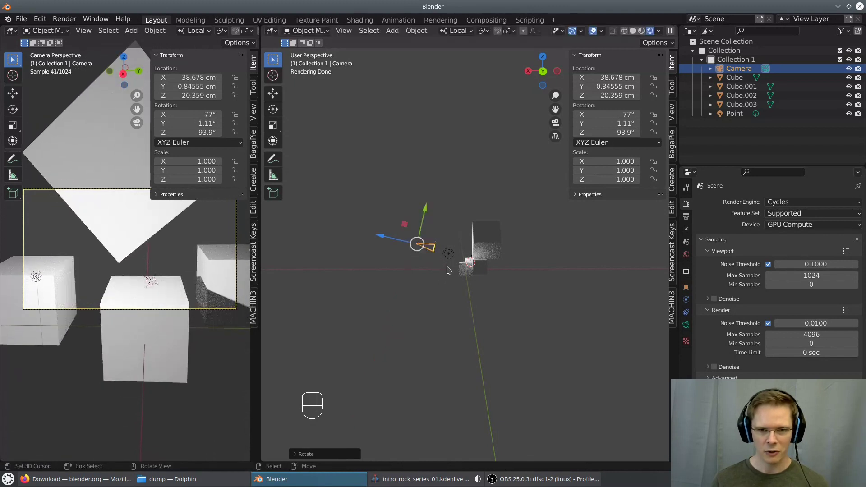
{"action": "left_click_drag", "start_coordinate": [410, 230], "coordinate": [343, 215]}
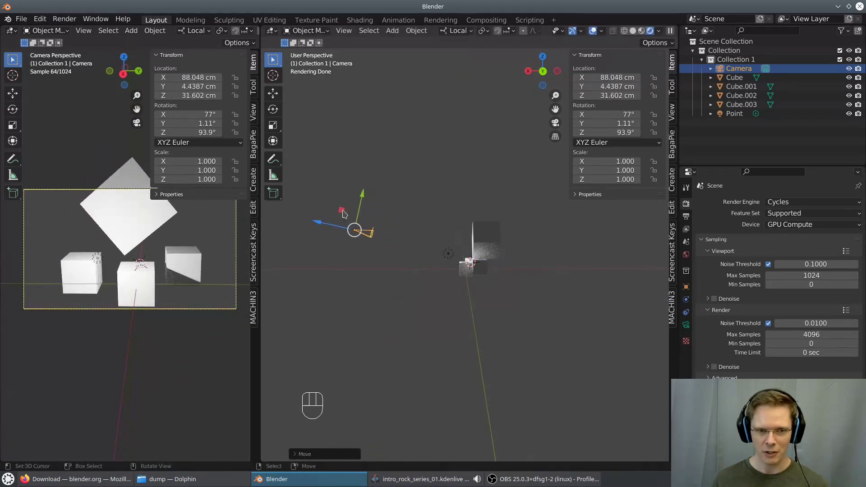
Enlarge the camera viewport, frame the cubes from another side outside the camera view, and align the active camera to that view
{"action": "middle_click_drag", "start_coordinate": [414, 244], "coordinate": [501, 283]}
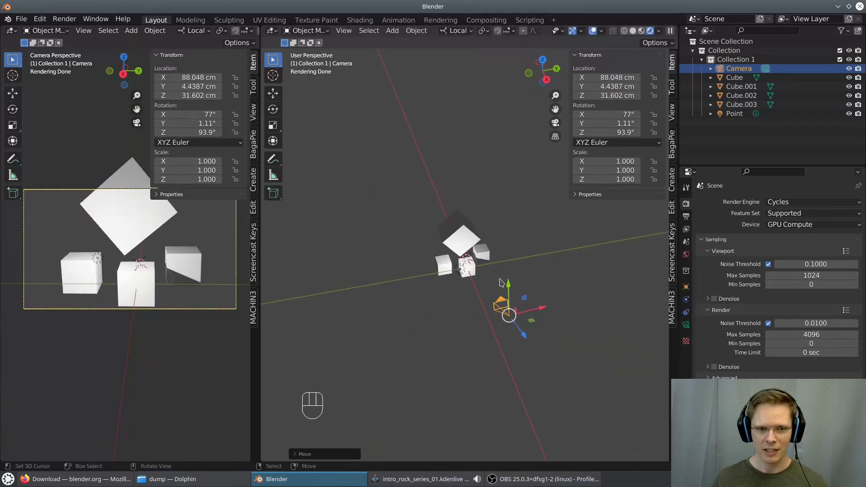
{"action": "left_click_drag", "start_coordinate": [256, 257], "coordinate": [496, 257]}
{"action": "middle_click_drag", "start_coordinate": [246, 265], "coordinate": [294, 280]}
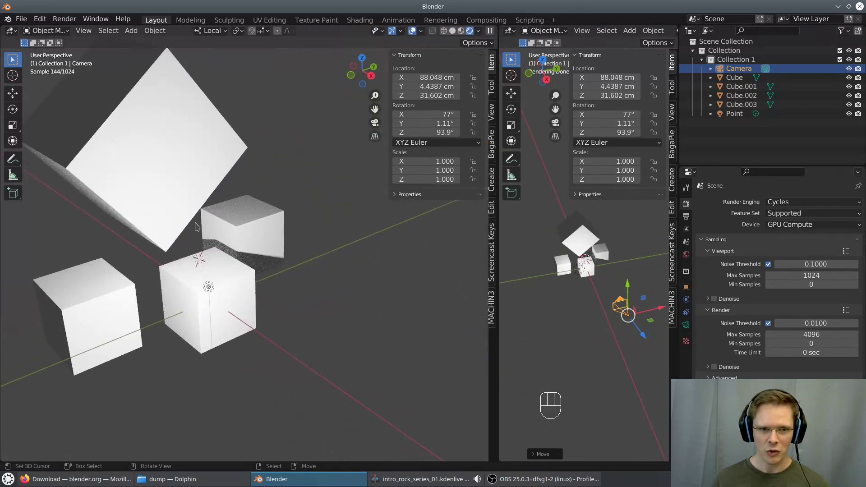
{"action": "middle_click_drag", "start_coordinate": [196, 226], "coordinate": [341, 274], "text": "shift"}
{"action": "middle_click_drag", "start_coordinate": [412, 343], "coordinate": [284, 314]}
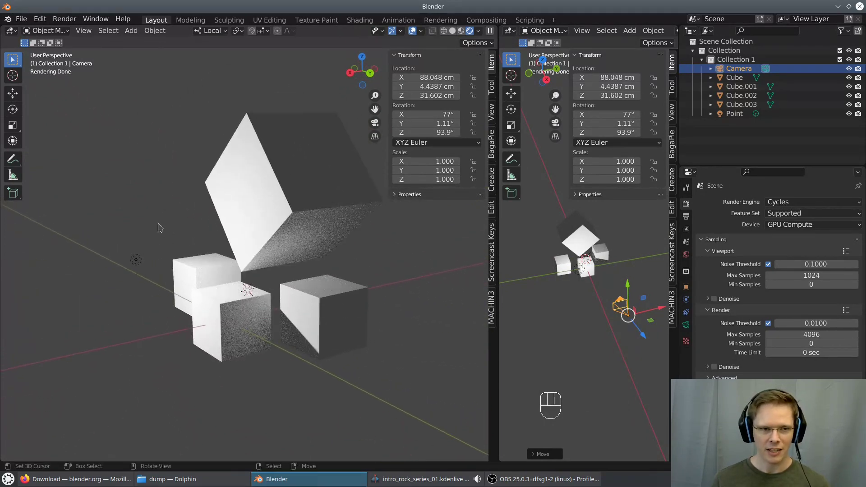
{"action": "left_click", "coordinate": [84, 30]}
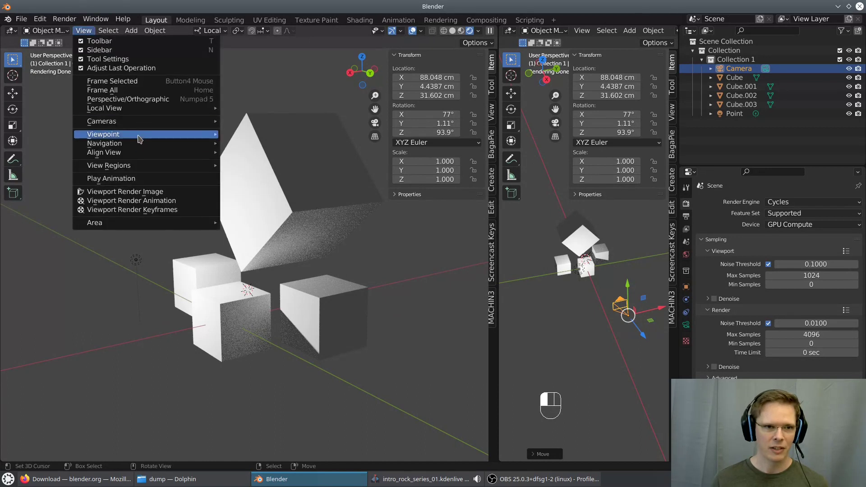
{"action": "mouse_move", "coordinate": [139, 135]}
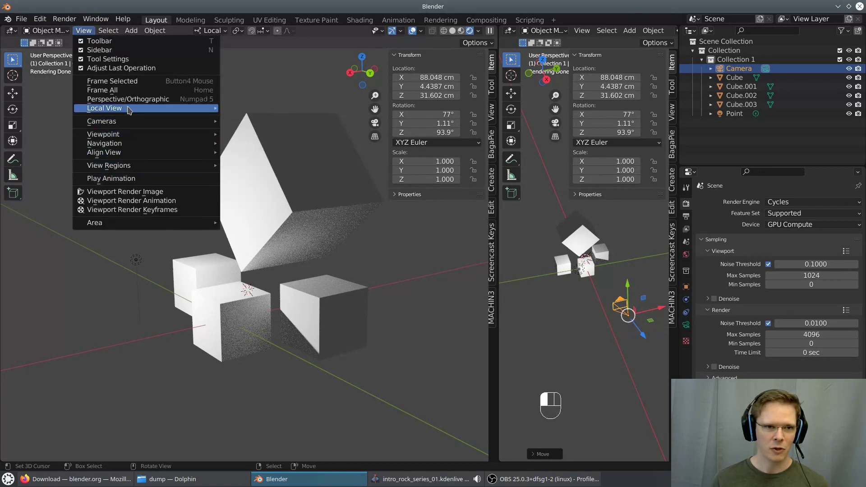
{"action": "mouse_move", "coordinate": [136, 155]}
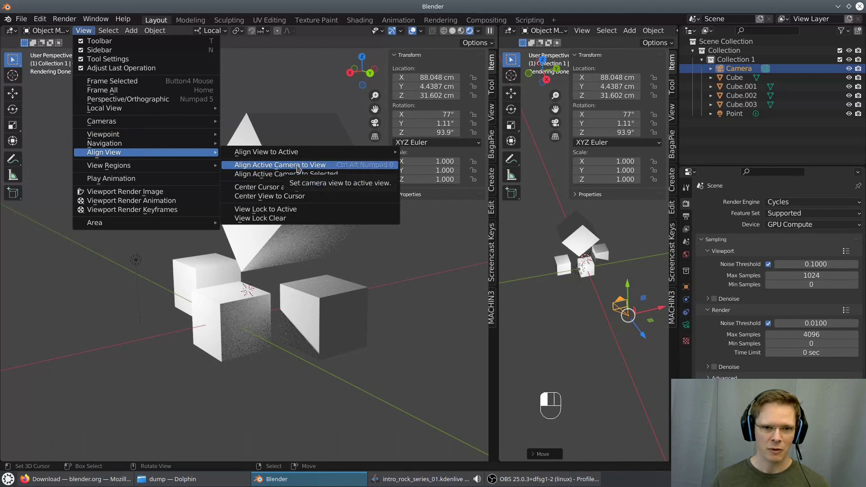
{"action": "left_click", "coordinate": [298, 169]}
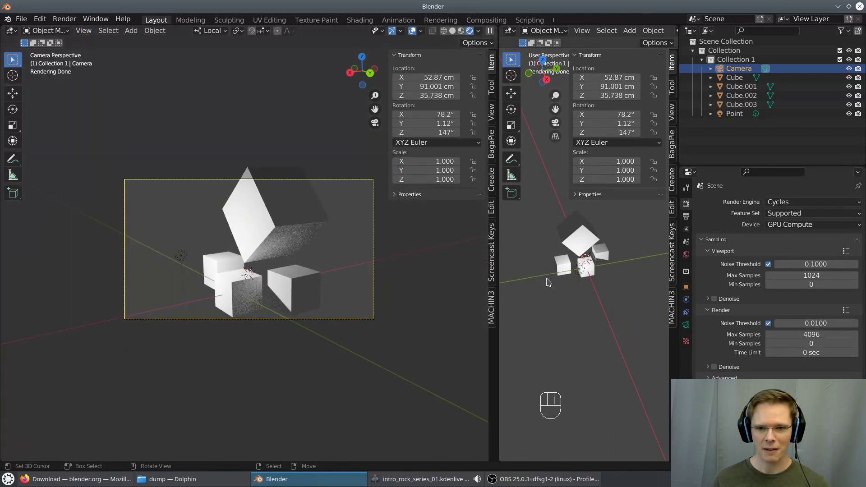
Orbit out of the camera view around the cubes and return to looking through the camera
{"action": "mouse_move", "coordinate": [500, 262]}
{"action": "left_mouse_down"}
{"action": "mouse_move", "coordinate": [508, 263]}
{"action": "mouse_move", "coordinate": [440, 264]}
{"action": "mouse_move", "coordinate": [525, 265]}
{"action": "mouse_move", "coordinate": [502, 265]}
{"action": "left_mouse_up"}
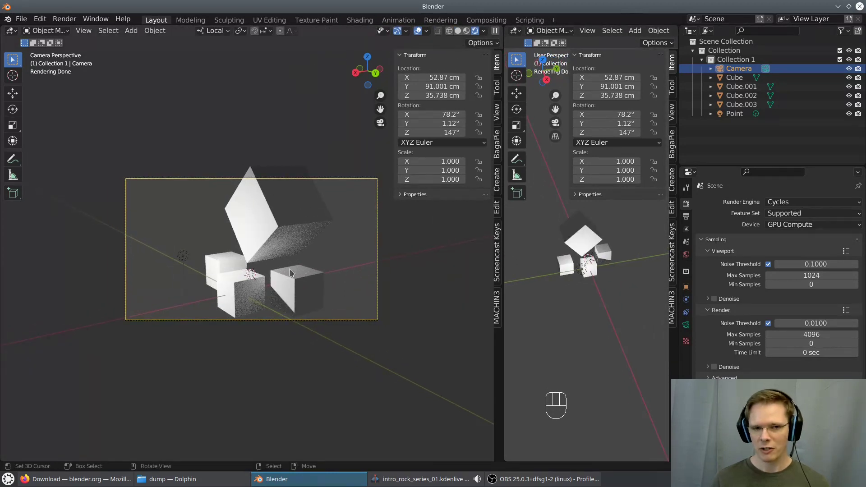
{"action": "middle_click_drag", "start_coordinate": [321, 267], "coordinate": [345, 253]}
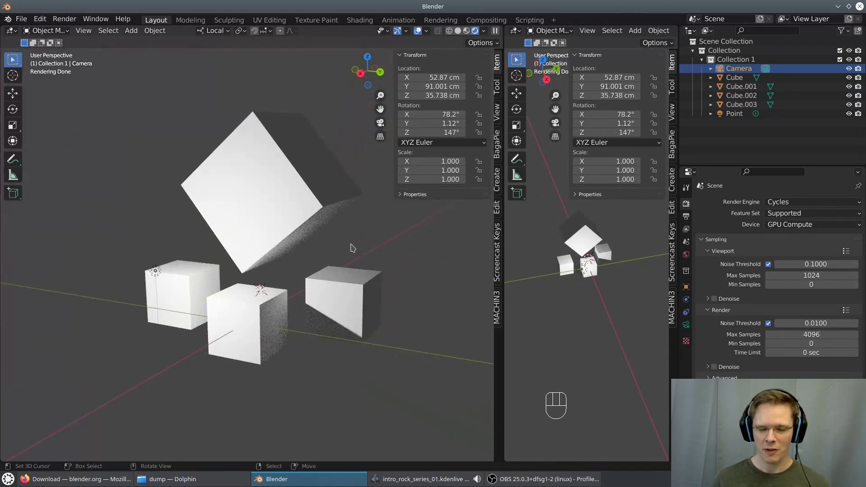
{"action": "key", "text": "KP_0"}
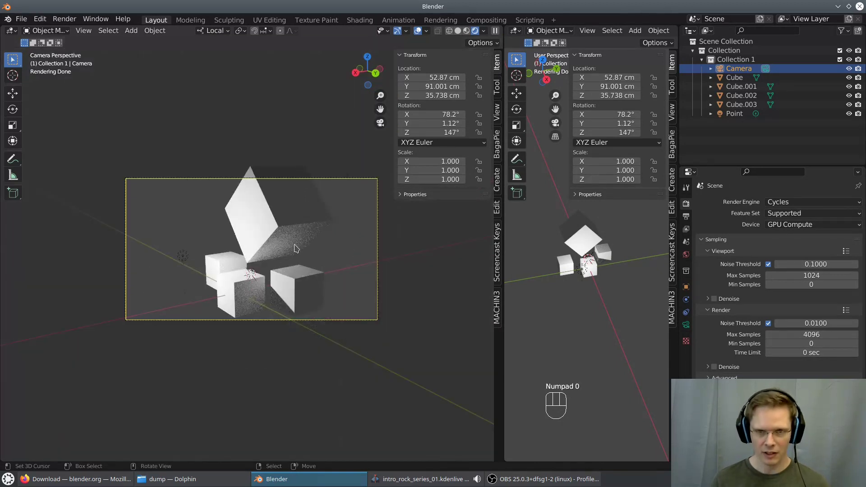
Enable the Camera to View lock and orbit the camera to about X 103.74, Y -71.05, Z 51.38 cm
{"action": "left_click", "coordinate": [497, 113]}
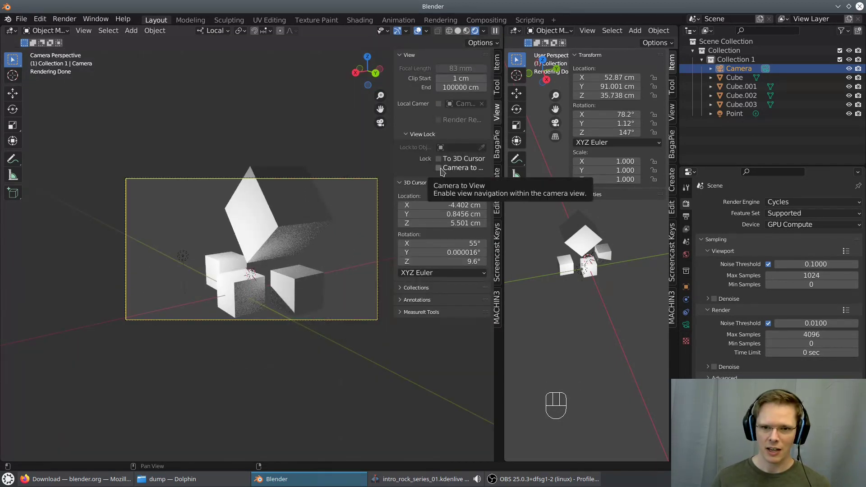
{"action": "left_click_drag", "start_coordinate": [394, 161], "coordinate": [363, 165]}
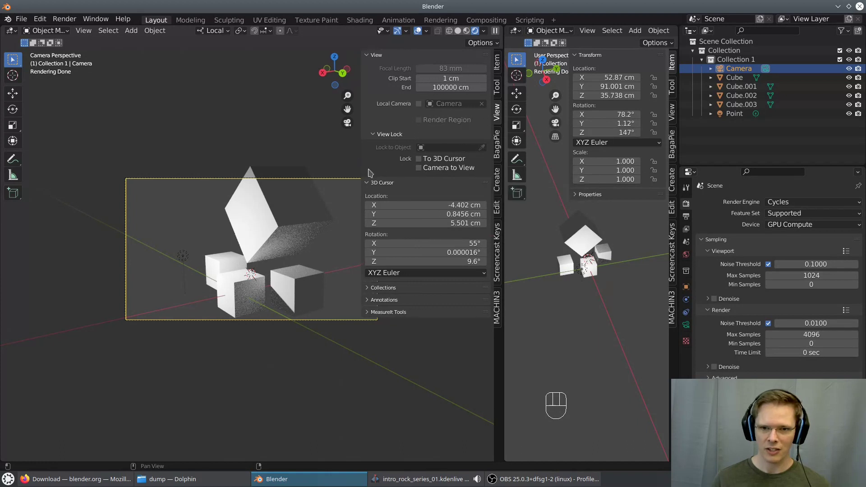
{"action": "left_click", "coordinate": [419, 167]}
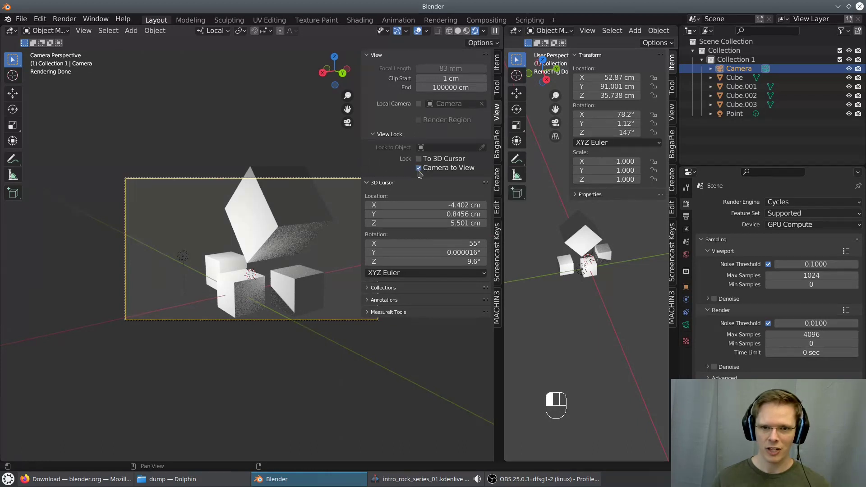
{"action": "left_click_drag", "start_coordinate": [359, 162], "coordinate": [428, 162]}
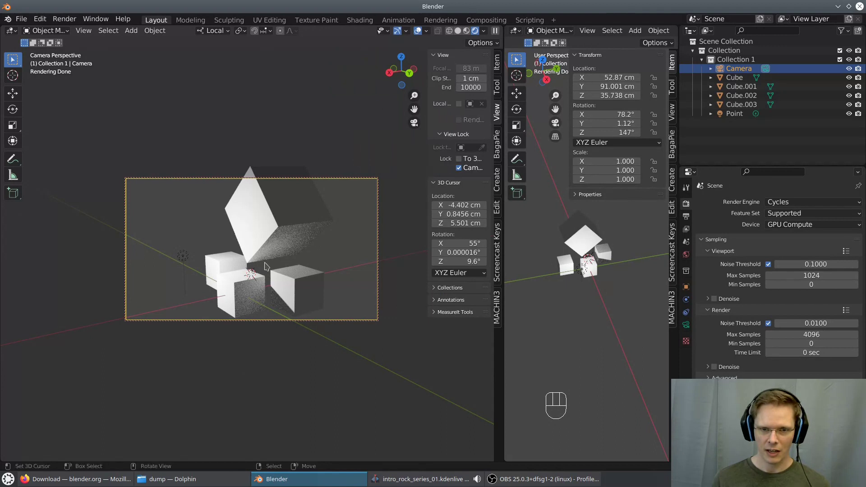
{"action": "middle_click_drag", "start_coordinate": [264, 250], "coordinate": [353, 256]}
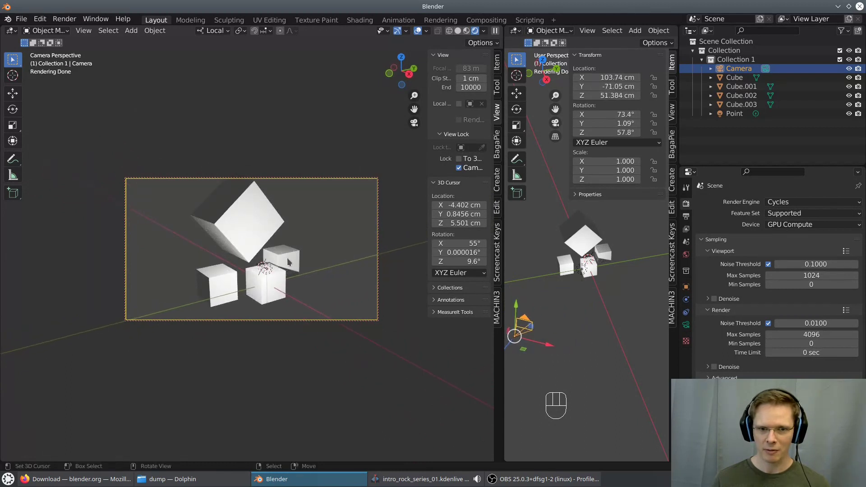
Toggle the Camera to View lock several times and leave it disabled
{"action": "left_click", "coordinate": [459, 168]}
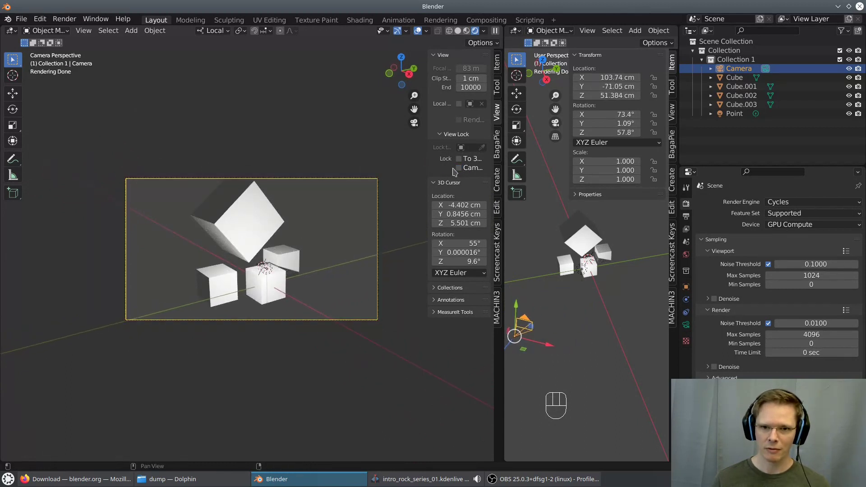
{"action": "left_click", "coordinate": [458, 167]}
{"action": "left_click", "coordinate": [459, 168]}
{"action": "left_click", "coordinate": [458, 168]}
{"action": "left_click", "coordinate": [459, 167]}
Enlarge the perspective viewport and hide the sidebar in the camera viewport
{"action": "left_click_drag", "start_coordinate": [431, 163], "coordinate": [390, 163]}
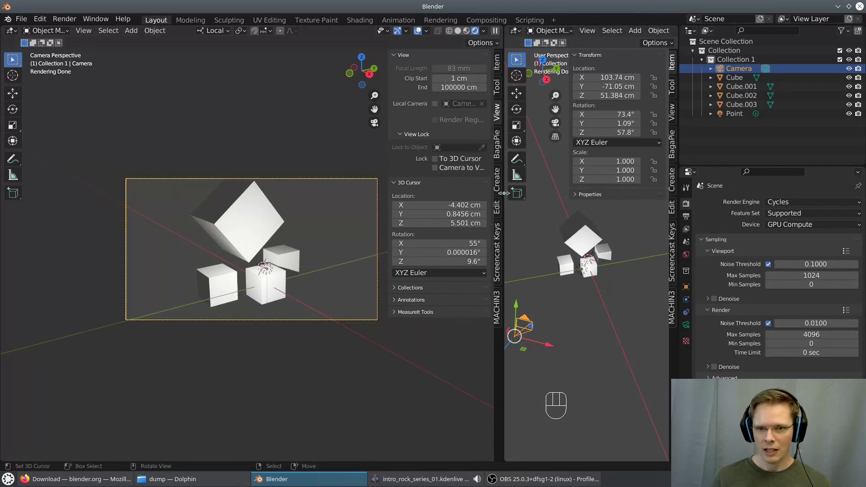
{"action": "left_click_drag", "start_coordinate": [504, 193], "coordinate": [285, 212]}
{"action": "key", "text": "n"}
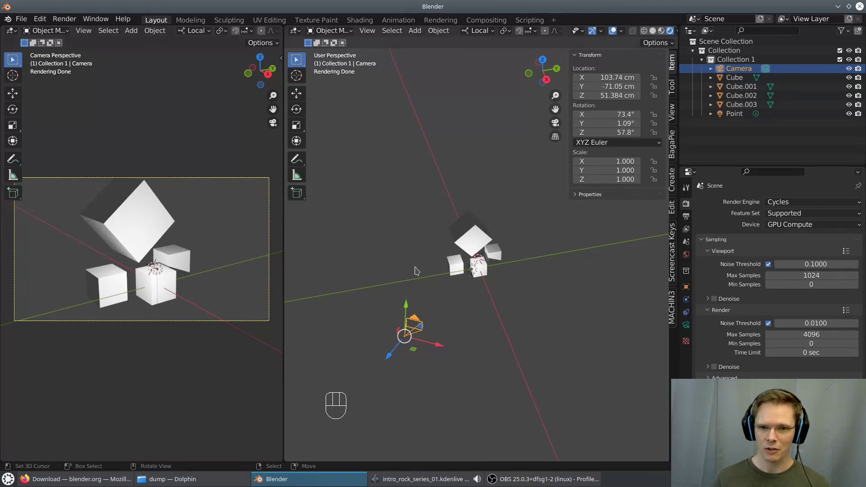
Select the point light beside the cubes in the perspective viewport
{"action": "middle_click_drag", "start_coordinate": [491, 285], "coordinate": [431, 232]}
{"action": "scroll", "coordinate": [410, 276], "scroll_direction": "up", "scroll_amount": 5}
{"action": "right_click", "coordinate": [430, 270]}
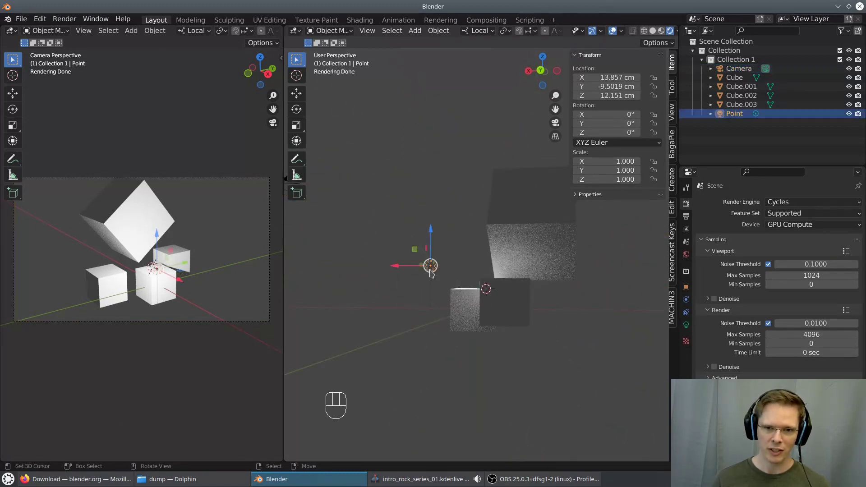
Raise the point light to about 25.15 cm on the Z axis
{"action": "left_click_drag", "start_coordinate": [431, 246], "coordinate": [429, 203]}
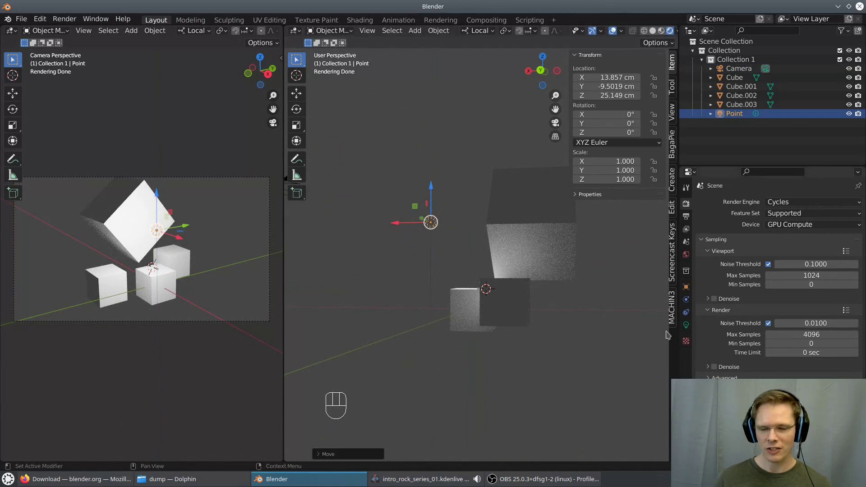
{"action": "middle_click_drag", "start_coordinate": [431, 243], "coordinate": [398, 222]}
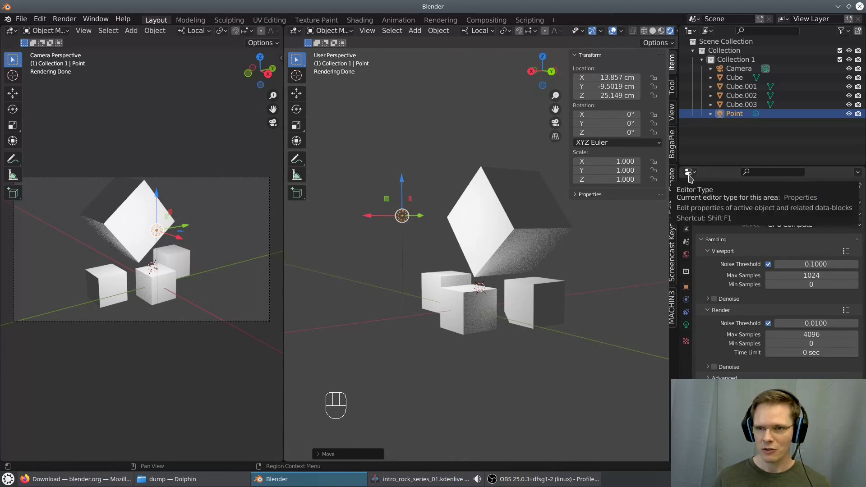
Try the Spot type on the light, restore it to Point and set its power to 10.1 W
{"action": "left_click", "coordinate": [686, 325]}
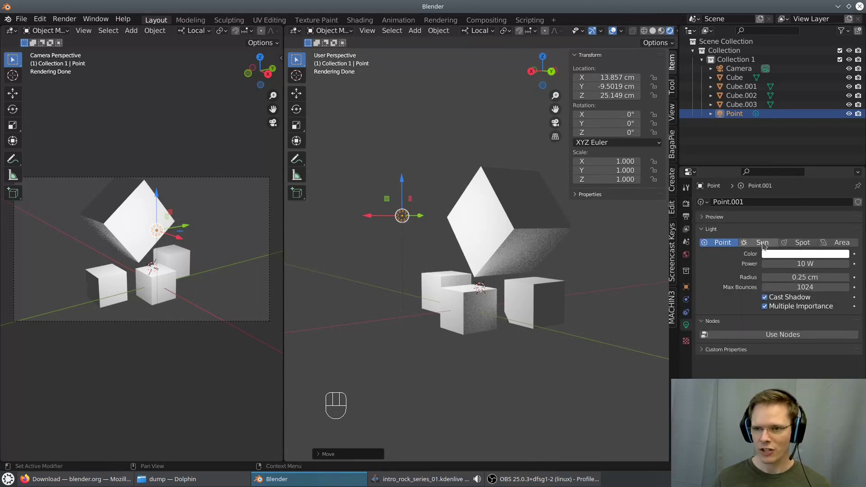
{"action": "left_click", "coordinate": [801, 243]}
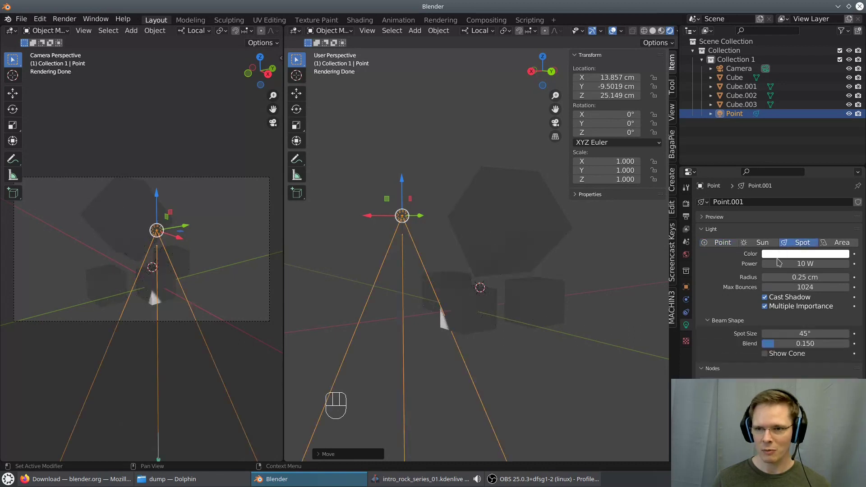
{"action": "left_click", "coordinate": [722, 243]}
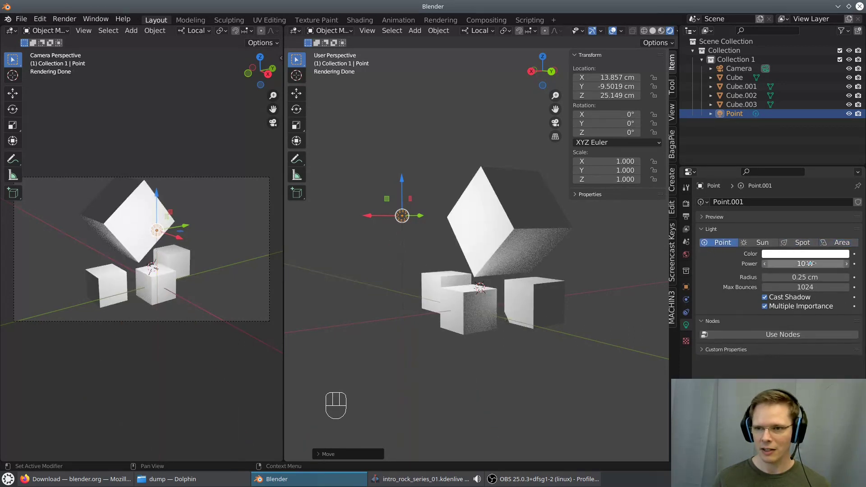
{"action": "mouse_move", "coordinate": [805, 264]}
{"action": "left_mouse_down"}
{"action": "mouse_move", "coordinate": [830, 264]}
{"action": "mouse_move", "coordinate": [805, 264]}
{"action": "left_mouse_up"}
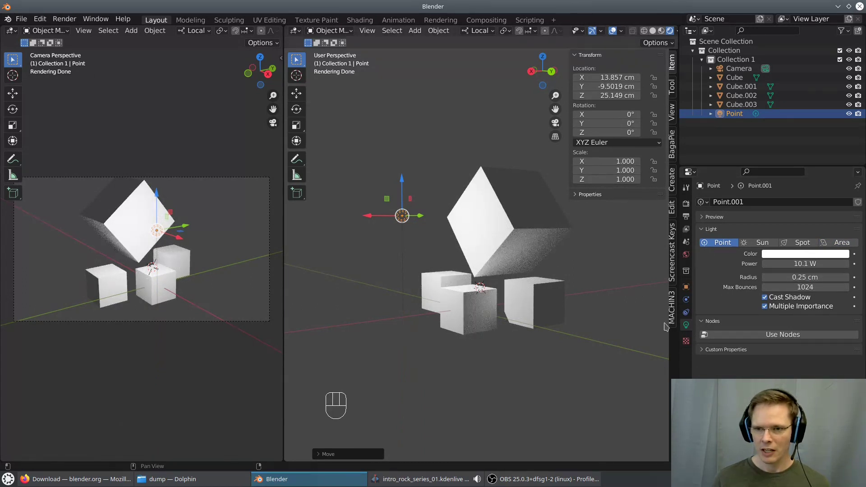
Select the large tilted cube and assign an Environment Texture to the world background color
{"action": "left_click", "coordinate": [486, 256]}
{"action": "middle_click_drag", "start_coordinate": [591, 292], "coordinate": [591, 302]}
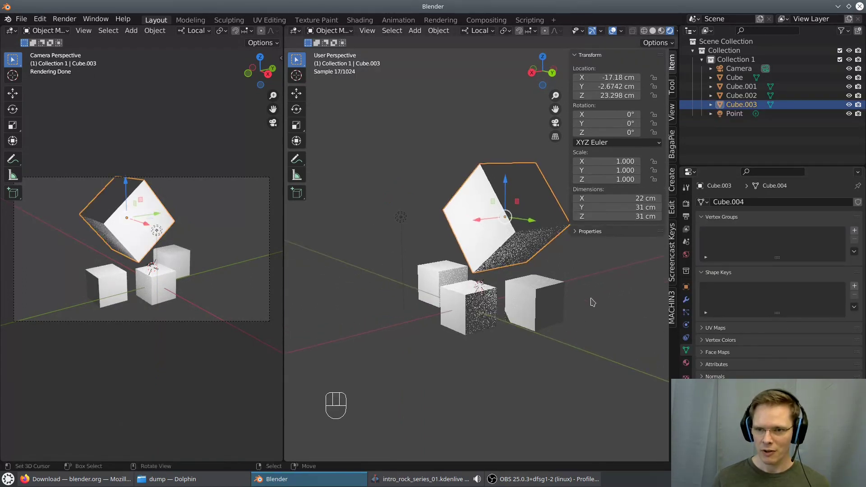
{"action": "left_click", "coordinate": [686, 255]}
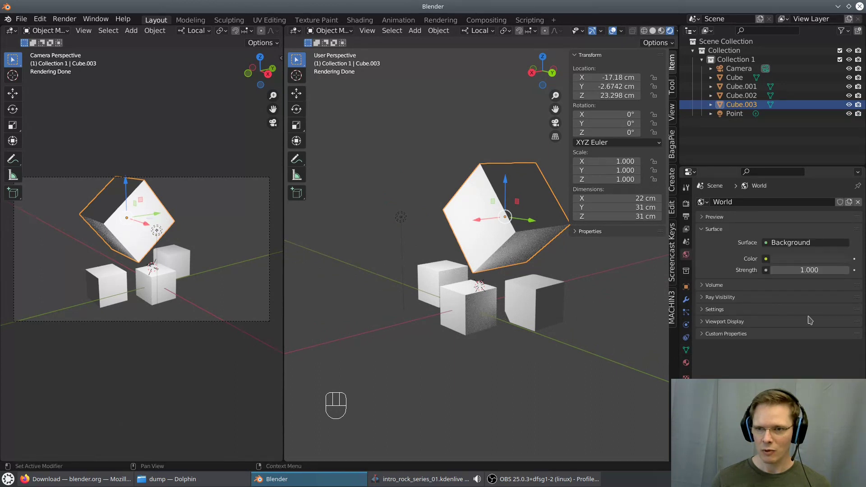
{"action": "left_click", "coordinate": [766, 259]}
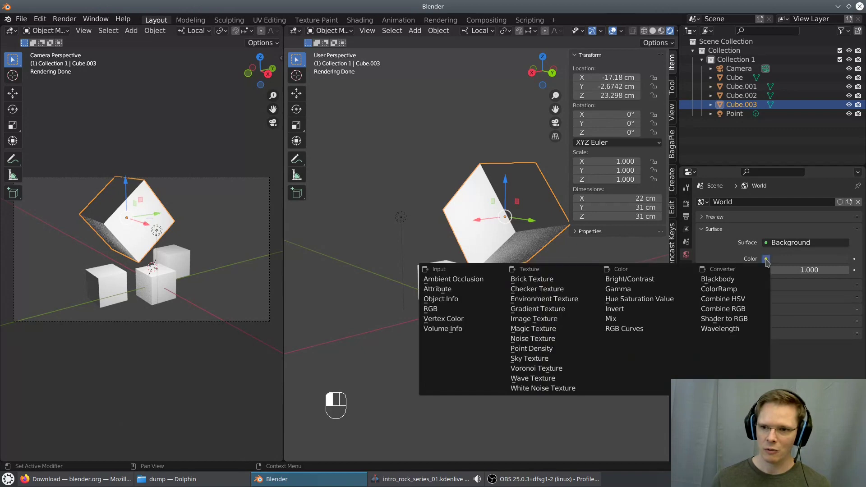
{"action": "left_click", "coordinate": [570, 299]}
Load hilly_terrain_01_8k.exr from the asset library's hdr/cc0 hdri folder as the world environment image
{"action": "left_click", "coordinate": [825, 271]}
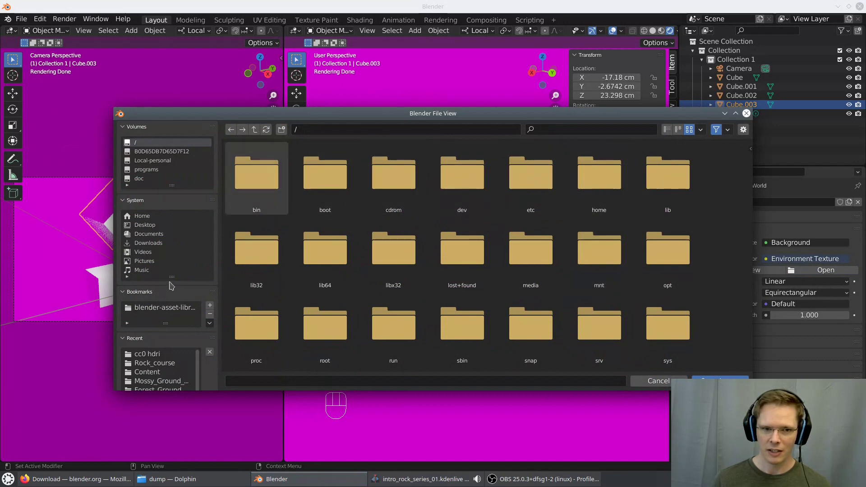
{"action": "left_click", "coordinate": [165, 309]}
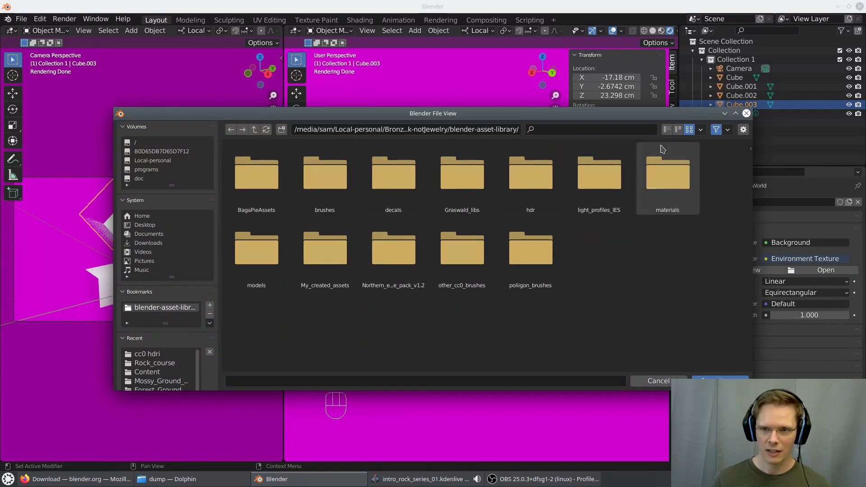
{"action": "left_click", "coordinate": [668, 131]}
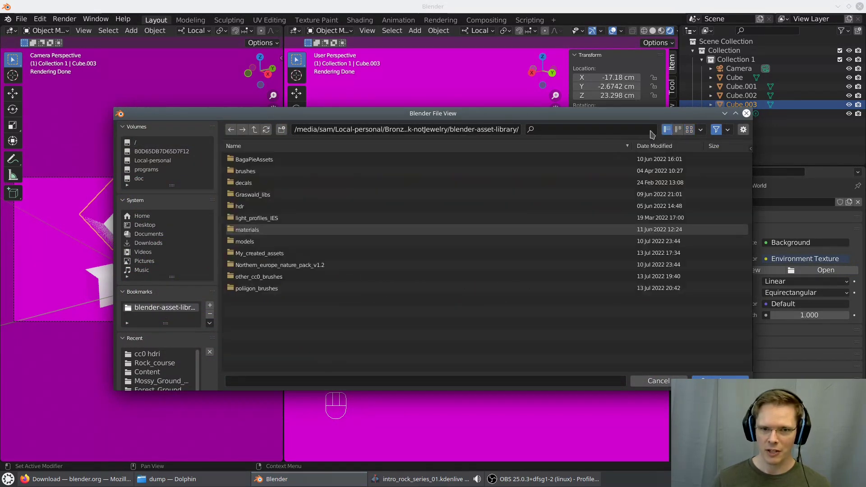
{"action": "double_click", "coordinate": [258, 210]}
{"action": "double_click", "coordinate": [272, 160]}
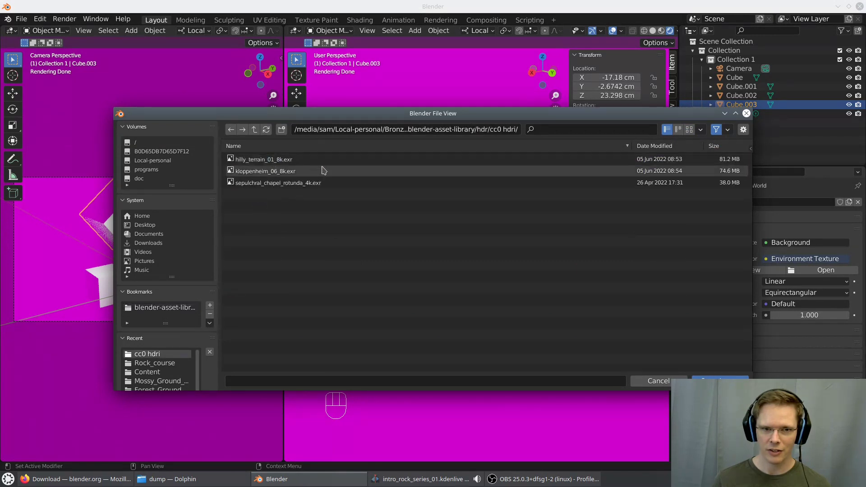
{"action": "left_click", "coordinate": [309, 160]}
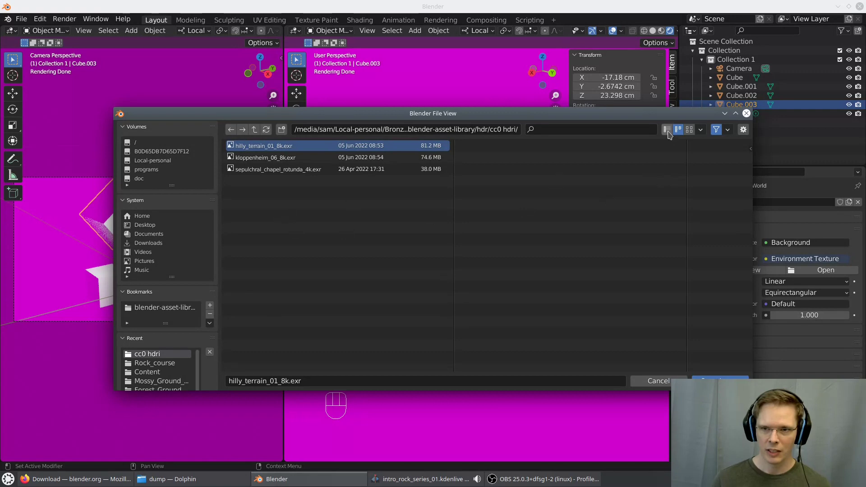
{"action": "left_click", "coordinate": [690, 130]}
{"action": "double_click", "coordinate": [262, 180]}
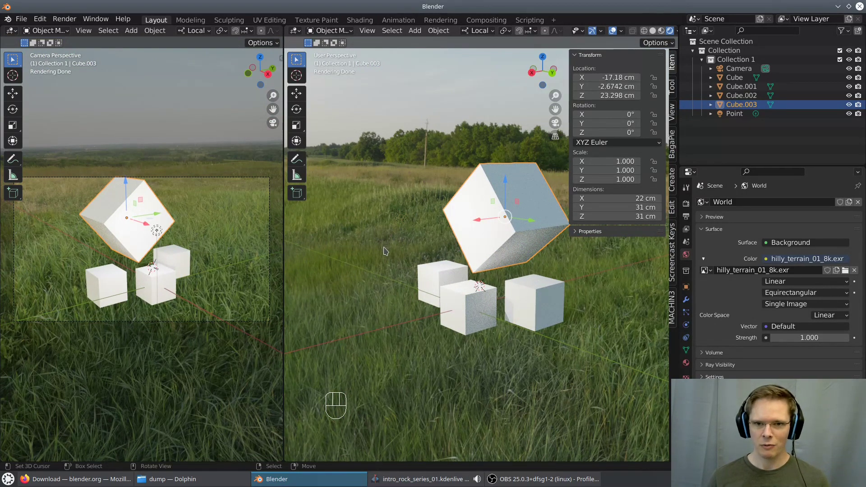
Examine the environment image and its lighting on the cubes from several angles, including from below
{"action": "middle_click_drag", "start_coordinate": [530, 309], "coordinate": [421, 346]}
{"action": "middle_click_drag", "start_coordinate": [534, 345], "coordinate": [427, 358]}
{"action": "scroll", "coordinate": [559, 344], "scroll_direction": "down", "scroll_amount": 4}
{"action": "middle_click_drag", "start_coordinate": [560, 345], "coordinate": [290, 297]}
{"action": "middle_click_drag", "start_coordinate": [565, 321], "coordinate": [516, 318]}
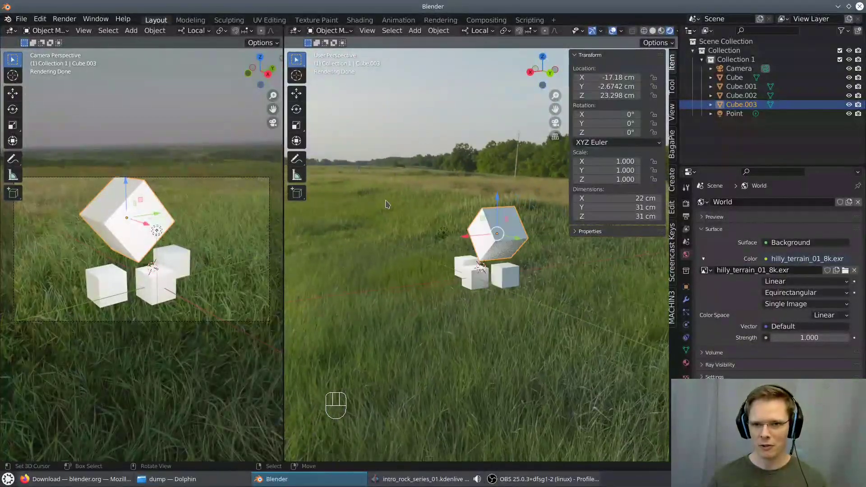
{"action": "middle_click_drag", "start_coordinate": [529, 355], "coordinate": [527, 310]}
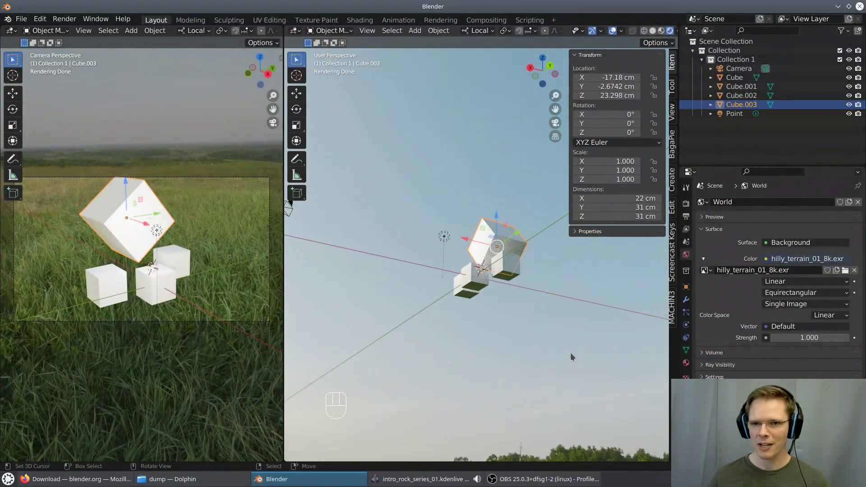
{"action": "middle_click_drag", "start_coordinate": [570, 353], "coordinate": [484, 345]}
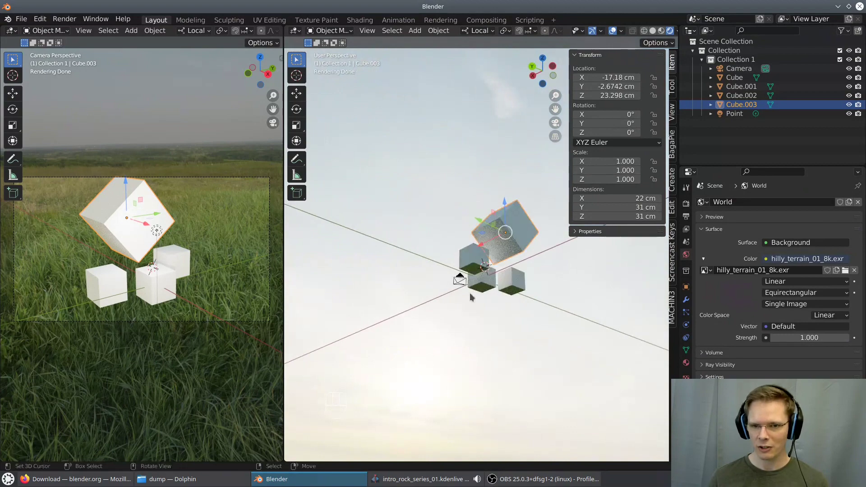
{"action": "middle_click_drag", "start_coordinate": [548, 305], "coordinate": [626, 320]}
{"action": "mouse_move", "coordinate": [501, 316]}
{"action": "middle_mouse_down"}
{"action": "mouse_move", "coordinate": [525, 308]}
{"action": "mouse_move", "coordinate": [516, 316]}
{"action": "middle_mouse_up"}
{"action": "scroll", "coordinate": [524, 308], "scroll_direction": "up", "scroll_amount": 2}
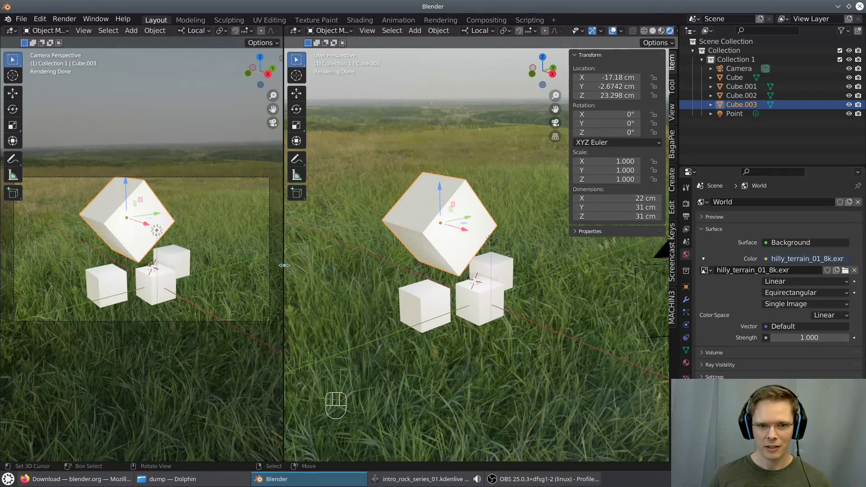
Set the output resolution scale to 50%, render the camera view and close the render window
{"action": "left_click", "coordinate": [686, 203]}
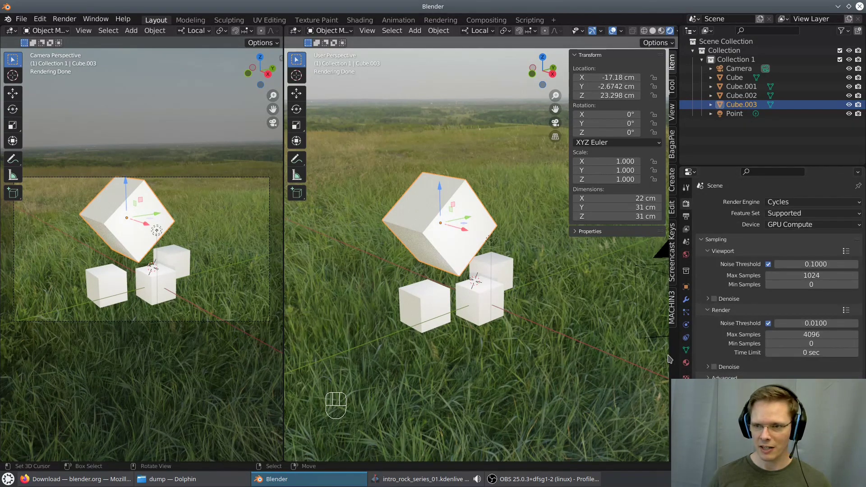
{"action": "left_click", "coordinate": [686, 217]}
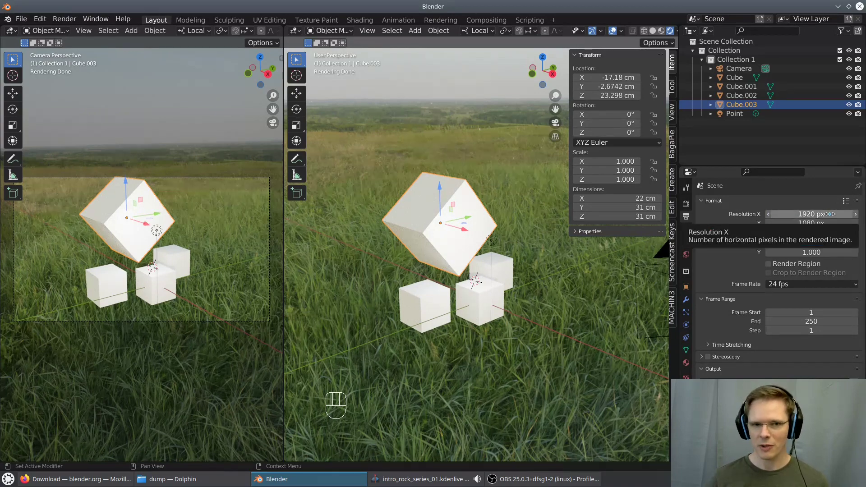
{"action": "left_click_drag", "start_coordinate": [829, 215], "coordinate": [763, 215]}
{"action": "key", "text": "ctrl+z"}
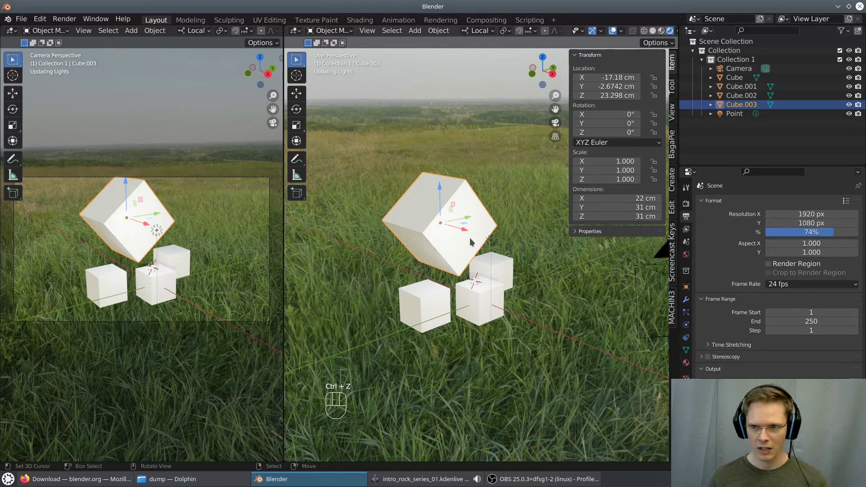
{"action": "left_click_drag", "start_coordinate": [836, 240], "coordinate": [801, 232]}
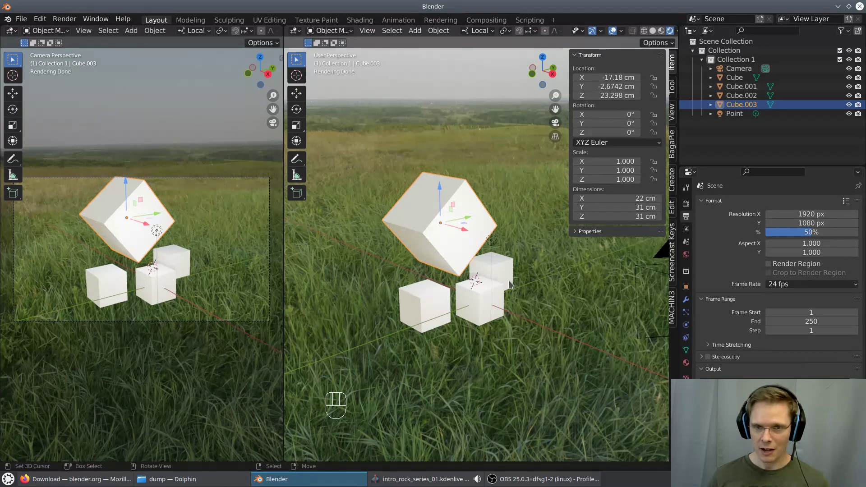
{"action": "key", "text": "F12"}
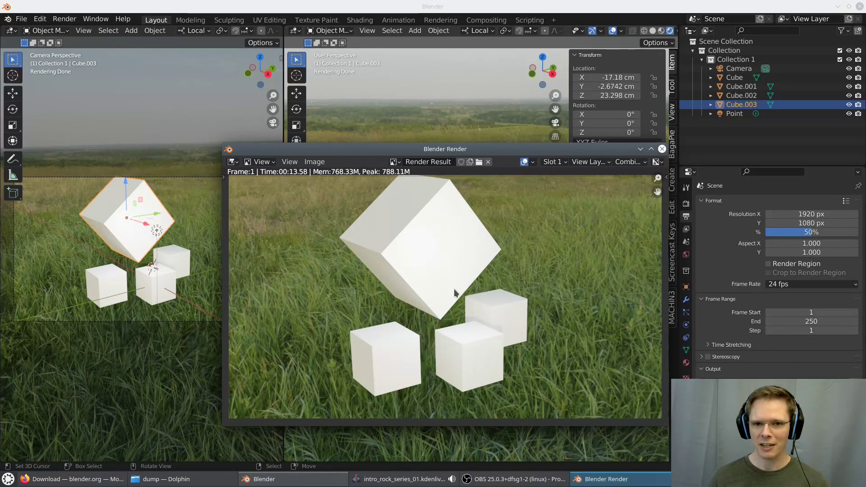
{"action": "left_click", "coordinate": [661, 150]}
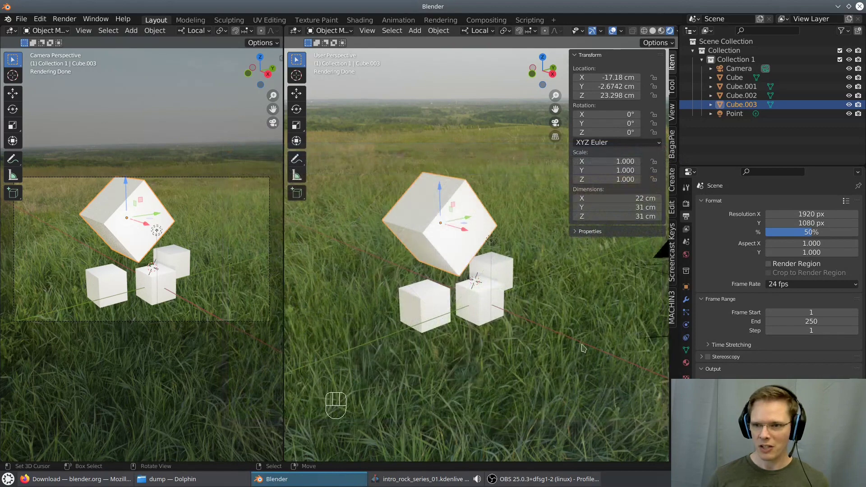
Remove the HDRI image from the world and change the background color input to a Gradient Texture
{"action": "left_click", "coordinate": [686, 254]}
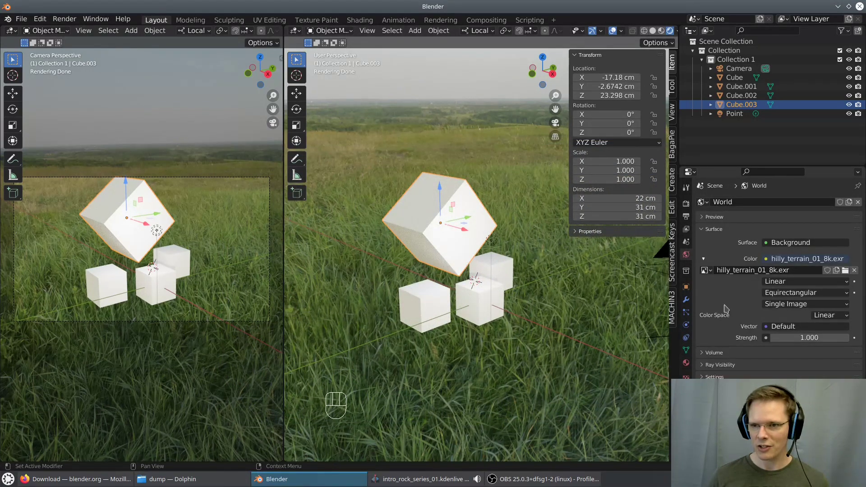
{"action": "left_click", "coordinate": [854, 270]}
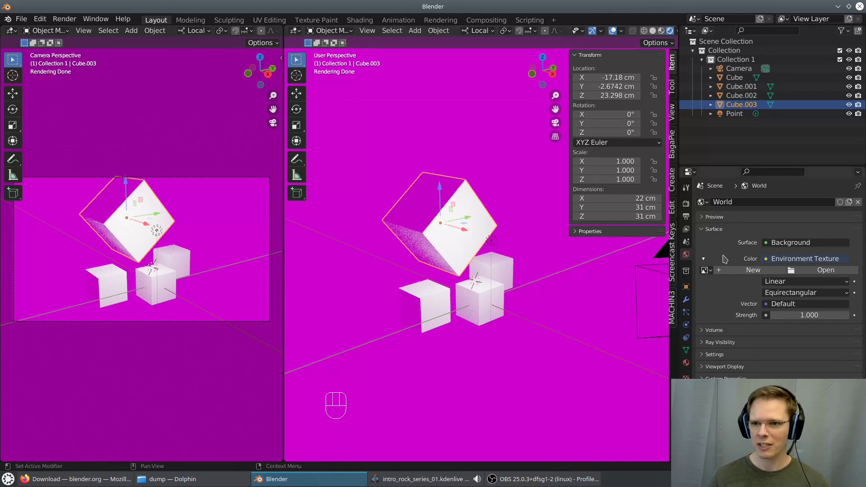
{"action": "left_click", "coordinate": [769, 259]}
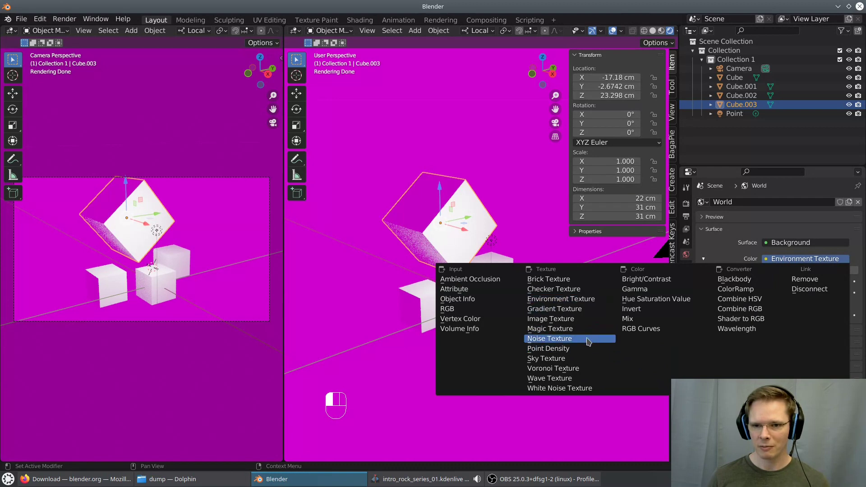
{"action": "left_click", "coordinate": [582, 309]}
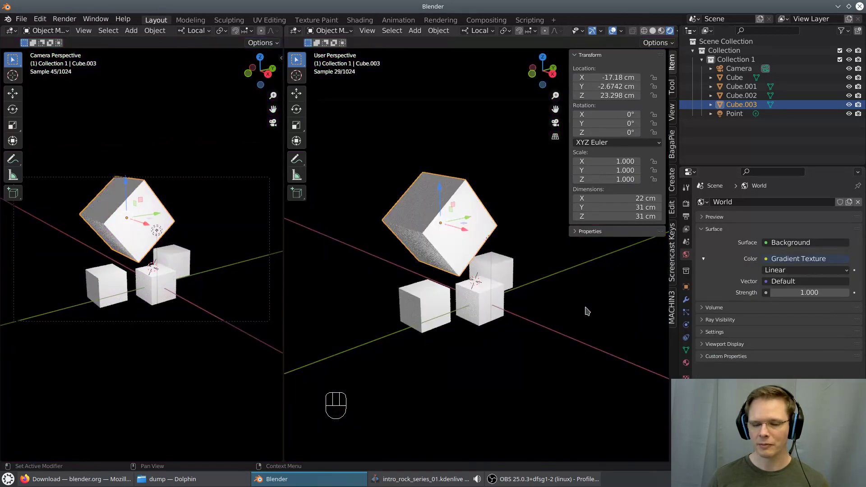
Render the cubes against the gradient background and close the render window
{"action": "scroll", "coordinate": [541, 311], "scroll_direction": "down", "scroll_amount": 6}
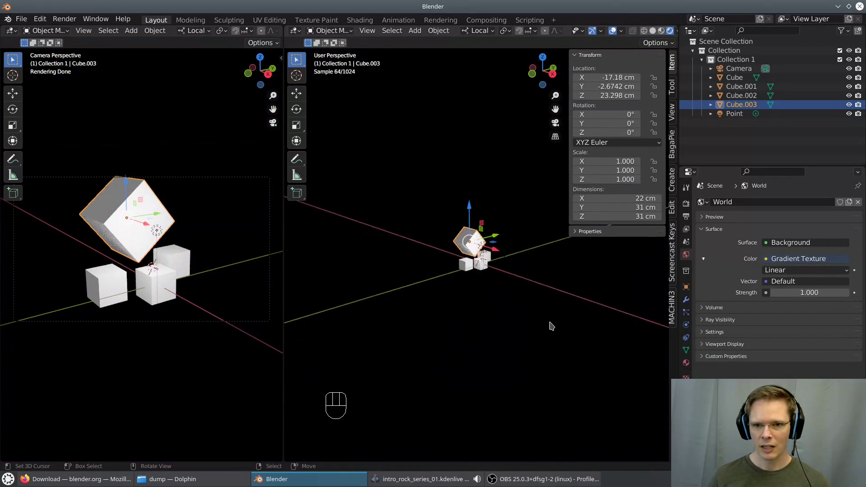
{"action": "middle_click_drag", "start_coordinate": [550, 325], "coordinate": [410, 344]}
{"action": "middle_click_drag", "start_coordinate": [541, 319], "coordinate": [595, 311]}
{"action": "key", "text": "F12"}
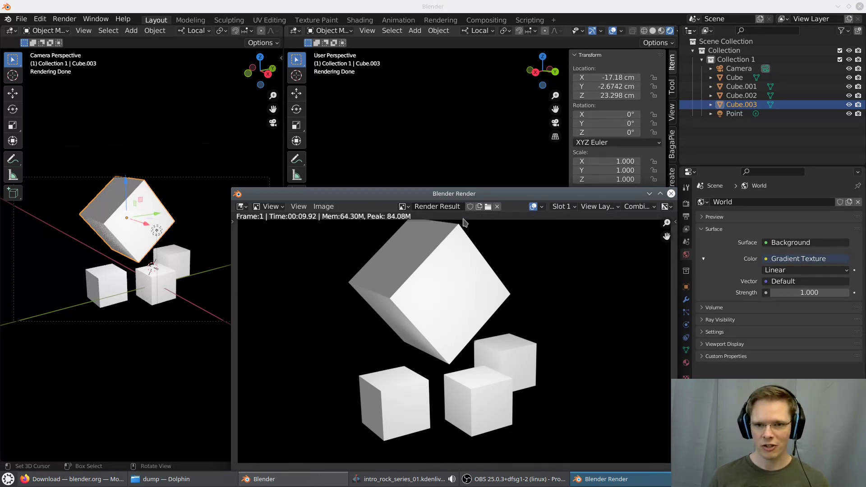
{"action": "left_click_drag", "start_coordinate": [450, 194], "coordinate": [405, 164]}
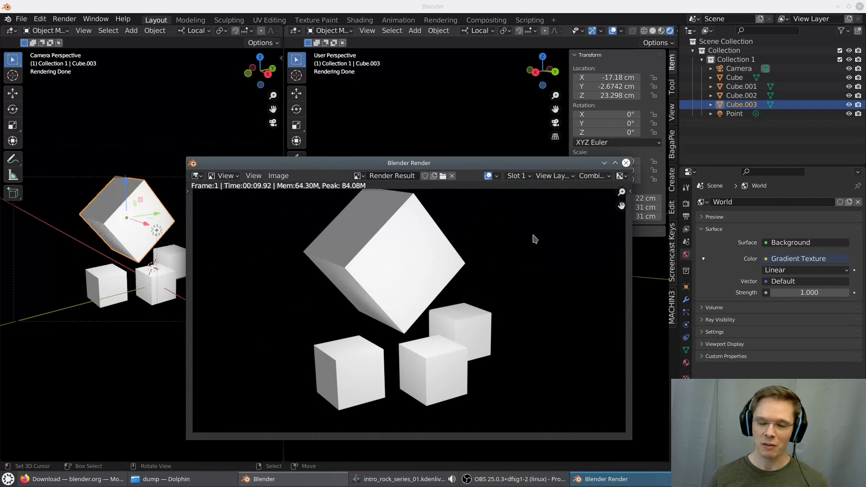
{"action": "left_click", "coordinate": [626, 162]}
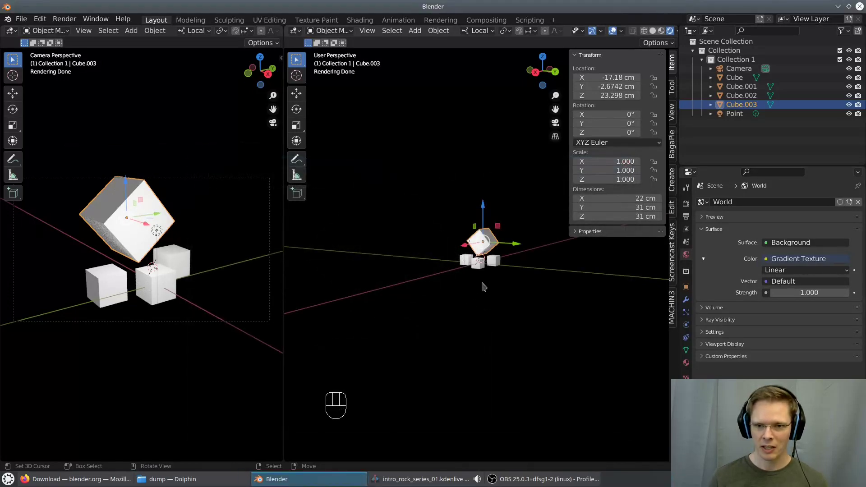
Select the point light and move it away from the cubes along X to about 30.1 cm
{"action": "middle_click_drag", "start_coordinate": [477, 277], "coordinate": [537, 292]}
{"action": "scroll", "coordinate": [536, 290], "scroll_direction": "up", "scroll_amount": 6}
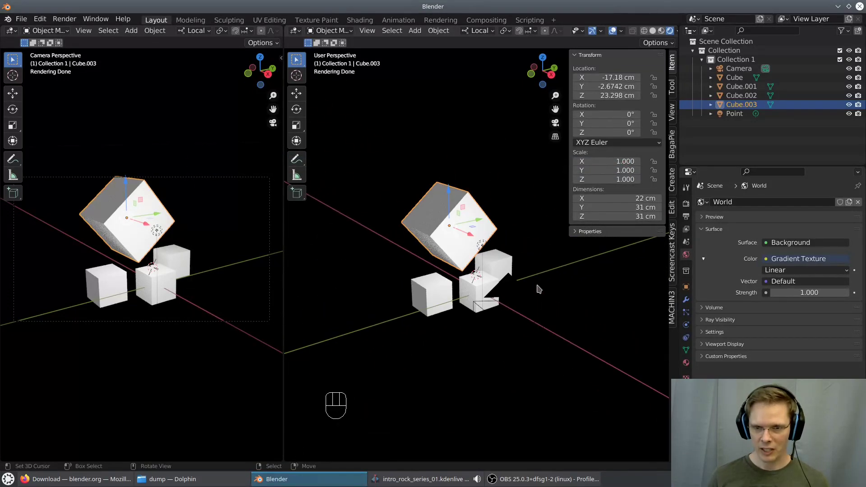
{"action": "mouse_move", "coordinate": [574, 322]}
{"action": "middle_mouse_down"}
{"action": "mouse_move", "coordinate": [541, 306]}
{"action": "mouse_move", "coordinate": [575, 312]}
{"action": "middle_mouse_up"}
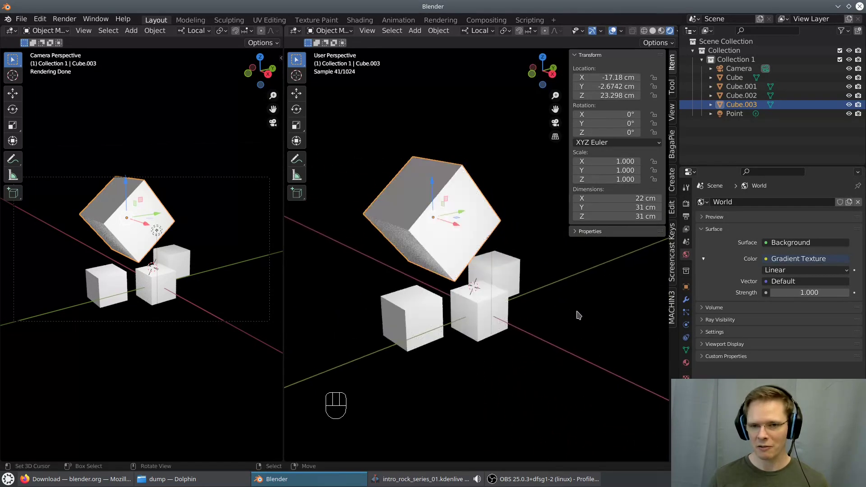
{"action": "scroll", "coordinate": [572, 310], "scroll_direction": "down", "scroll_amount": 4}
{"action": "middle_click_drag", "start_coordinate": [533, 292], "coordinate": [519, 257]}
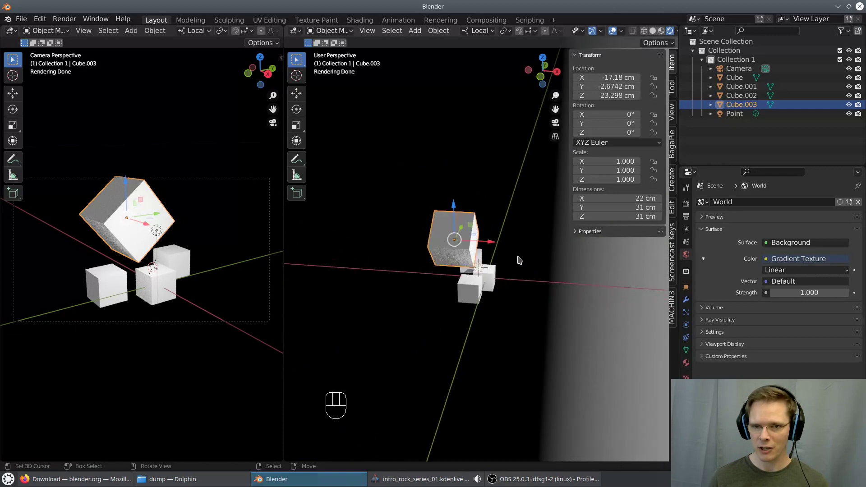
{"action": "left_click", "coordinate": [508, 245]}
{"action": "left_click_drag", "start_coordinate": [528, 248], "coordinate": [586, 332]}
{"action": "middle_click_drag", "start_coordinate": [586, 332], "coordinate": [554, 314]}
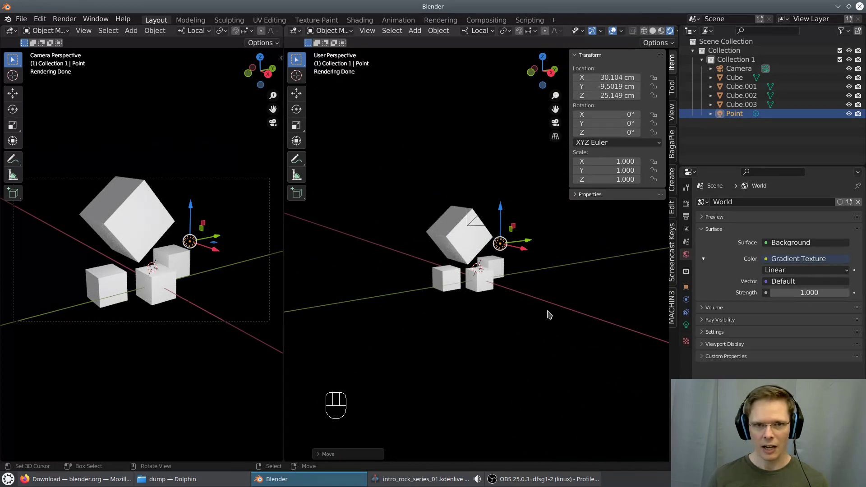